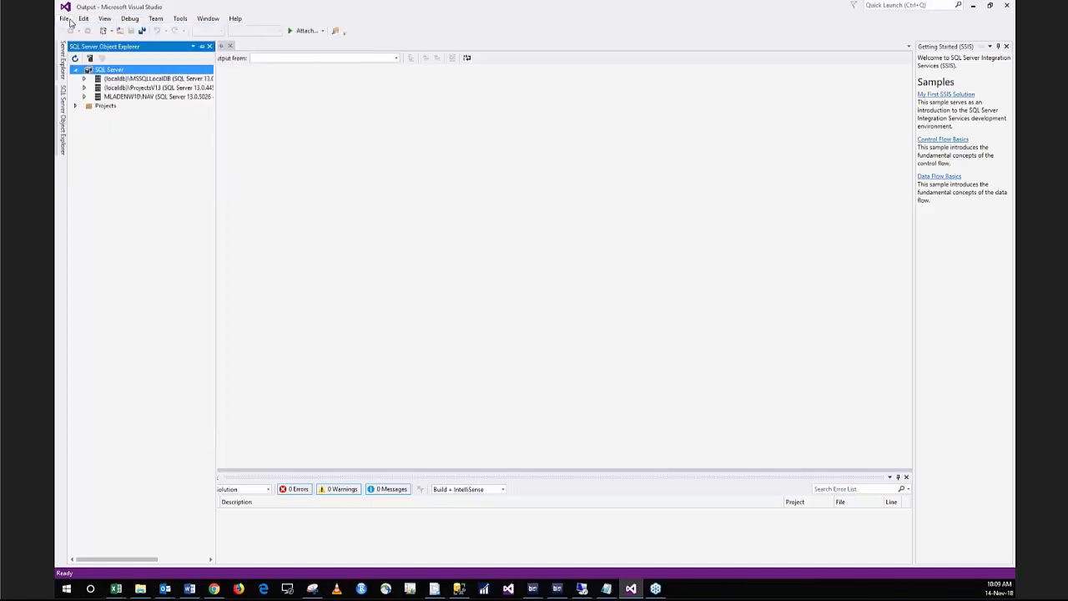
- Create a new Integration Services Project in C:\BI projects\SSIS\ and close the Getting Started (SSIS) pane
click(64, 18)
mouse_move(83, 28)
click(237, 30)
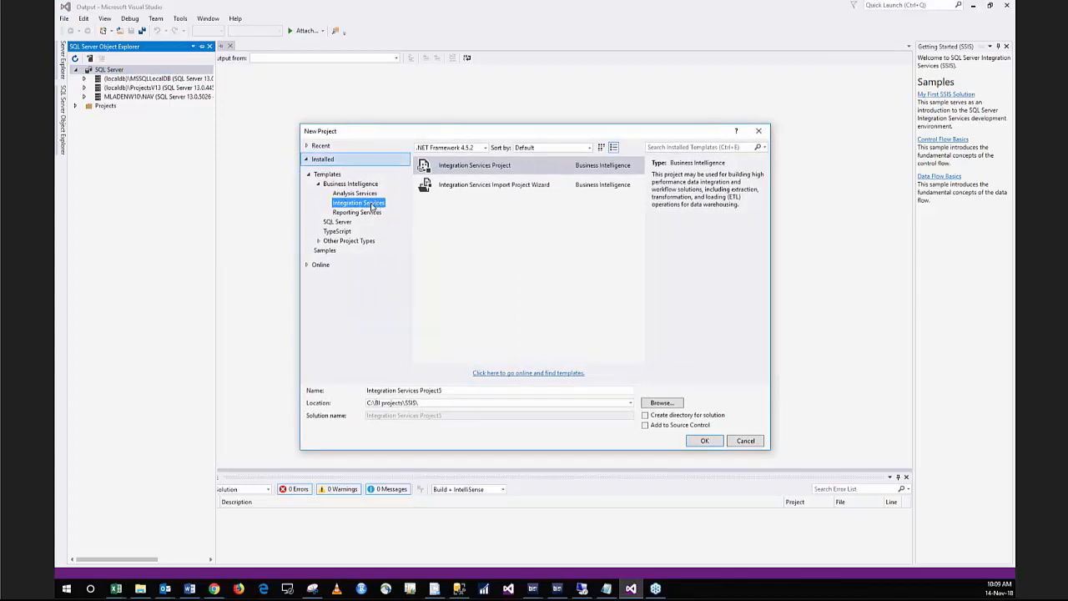
click(496, 171)
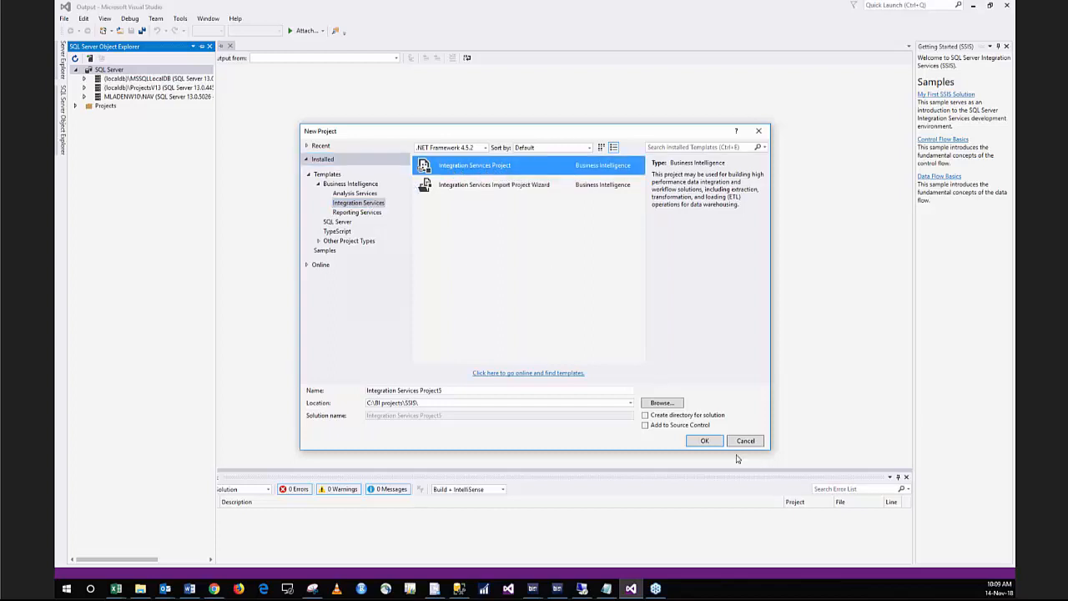
click(700, 442)
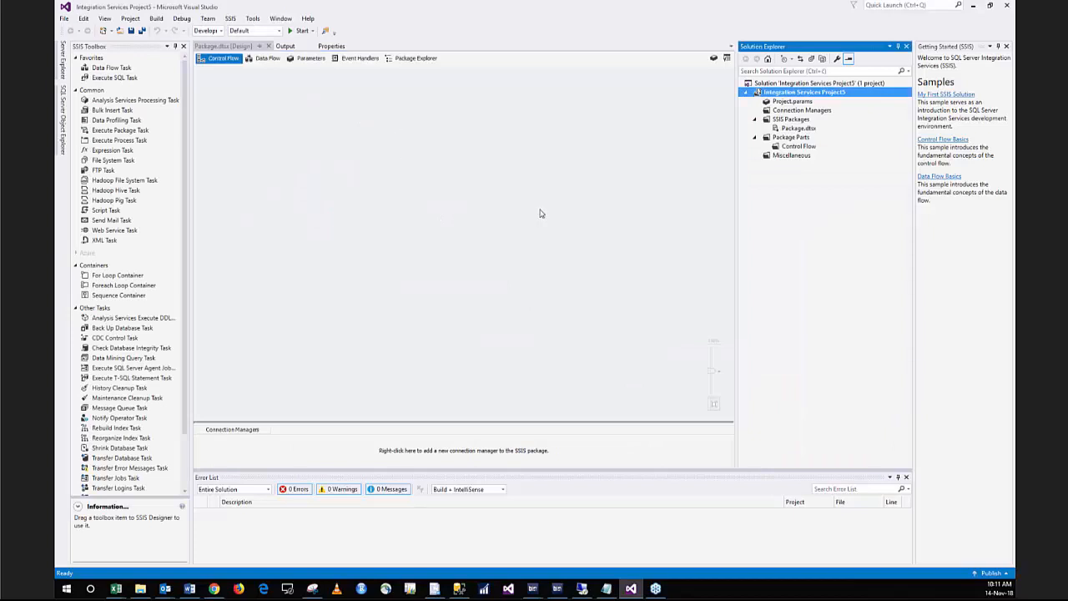
click(1006, 46)
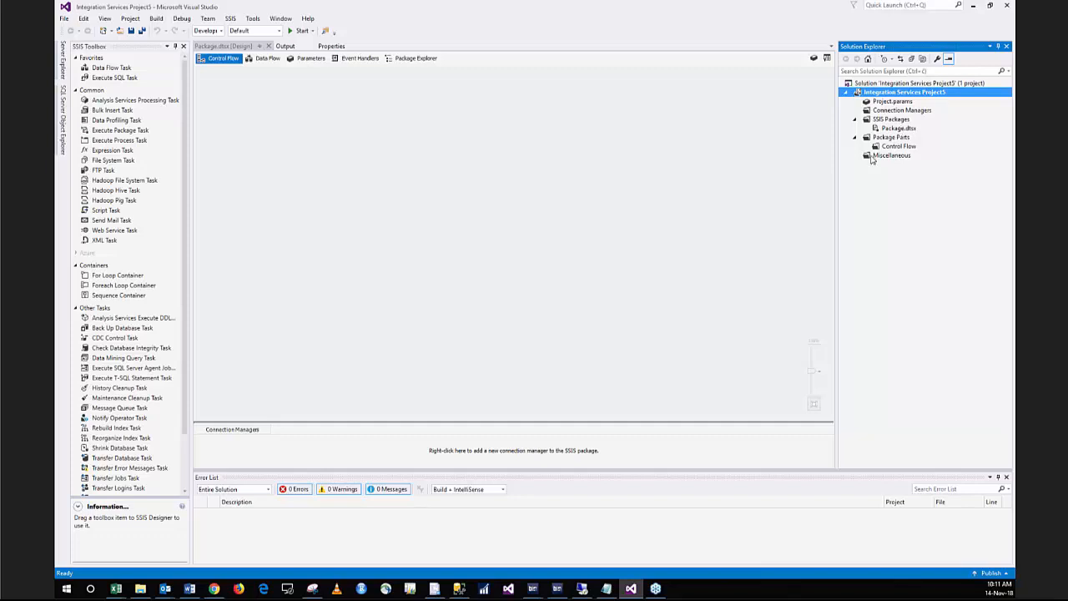
- Switch to File Explorer and look into the project folder under C:\BI projects\SSIS
click(141, 589)
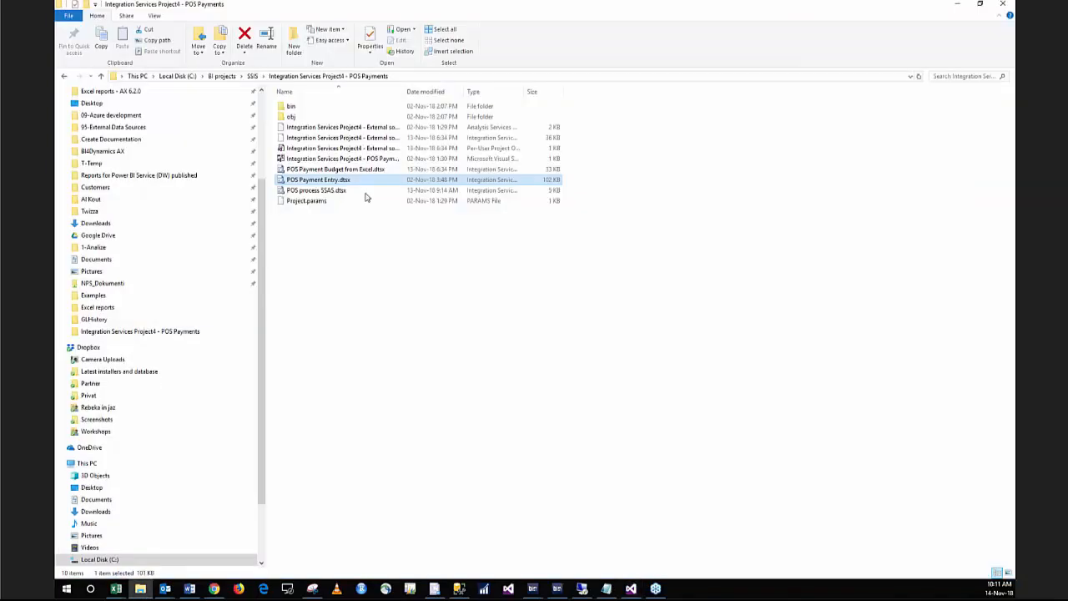
click(252, 76)
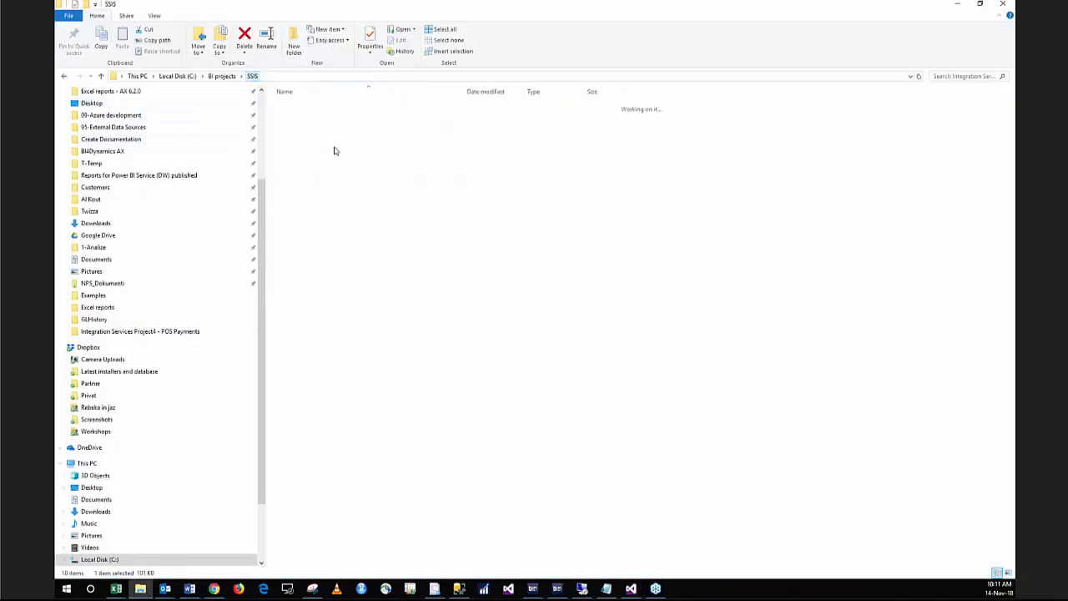
click(341, 170)
double_click(341, 169)
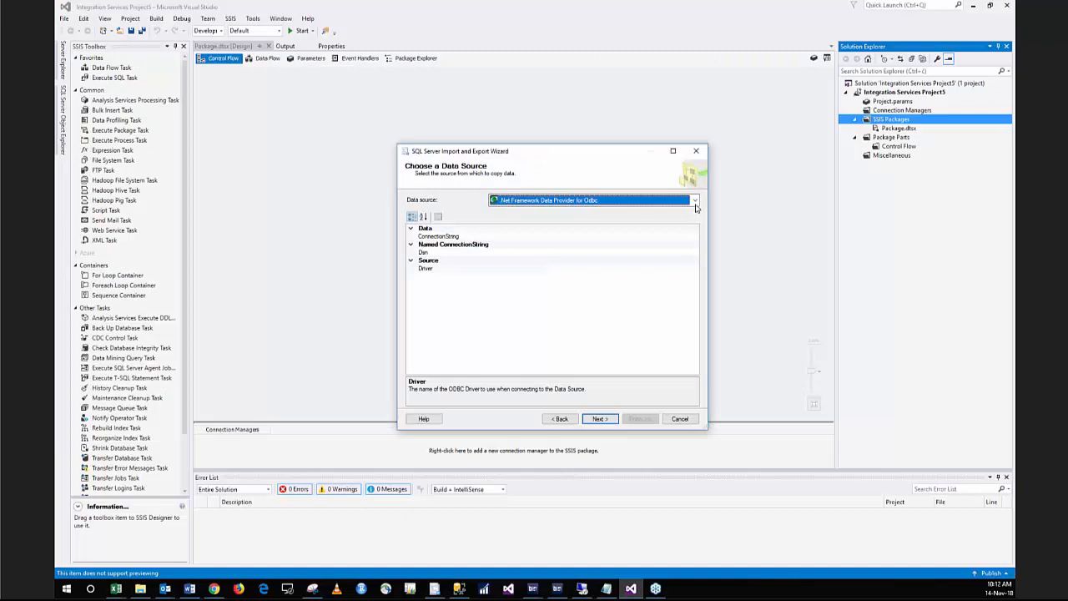
- Set the import source to Microsoft OLE DB Provider for SQL Server, server MLADENW10\NAV, database w1-ls-nav-8-00-03-release
click(695, 201)
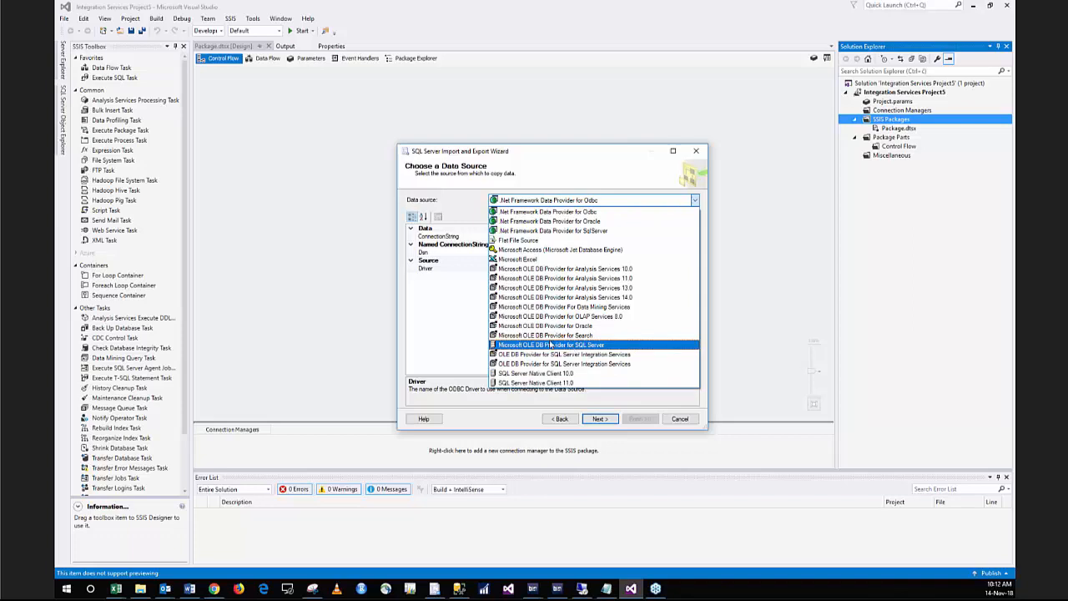
click(551, 345)
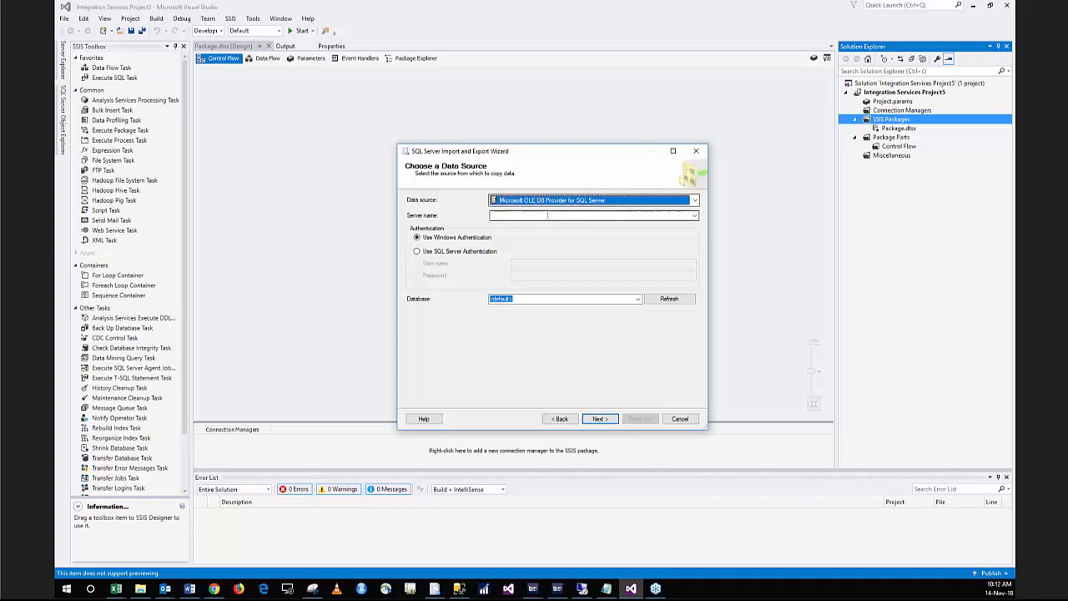
click(506, 215)
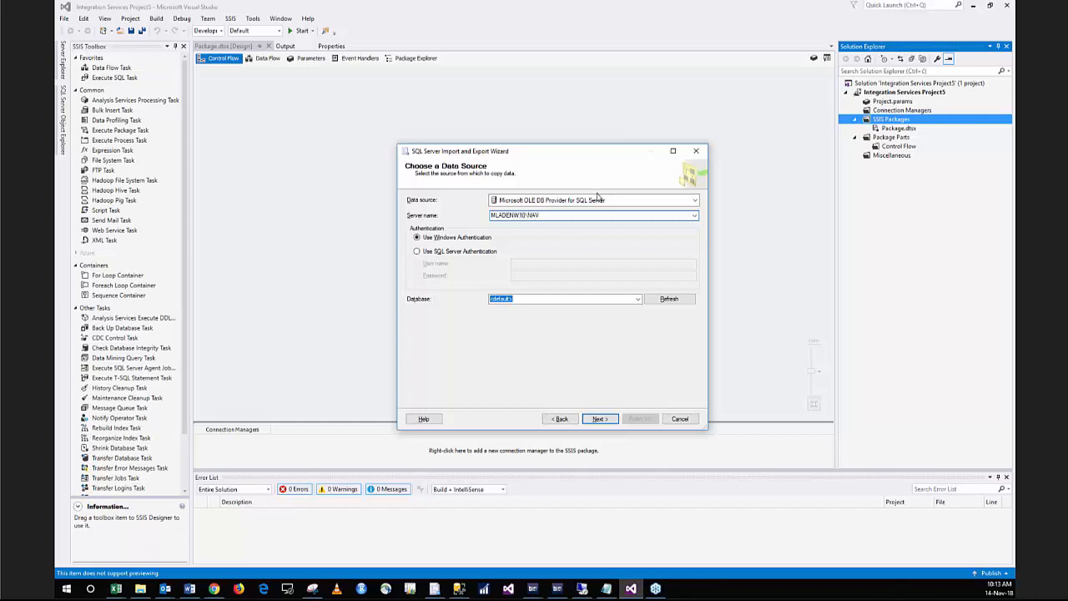
click(638, 298)
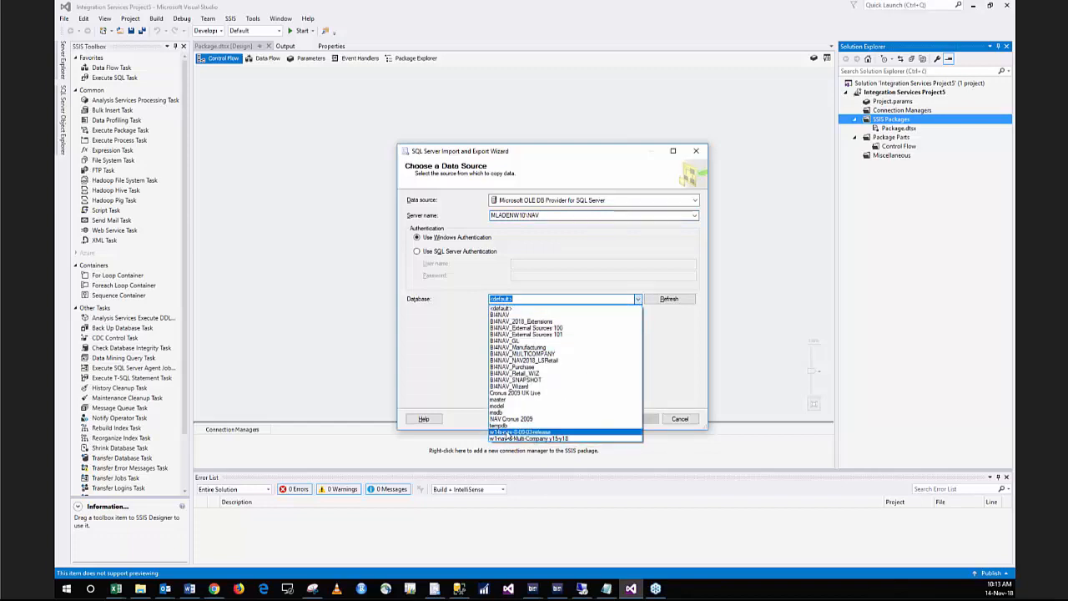
click(525, 432)
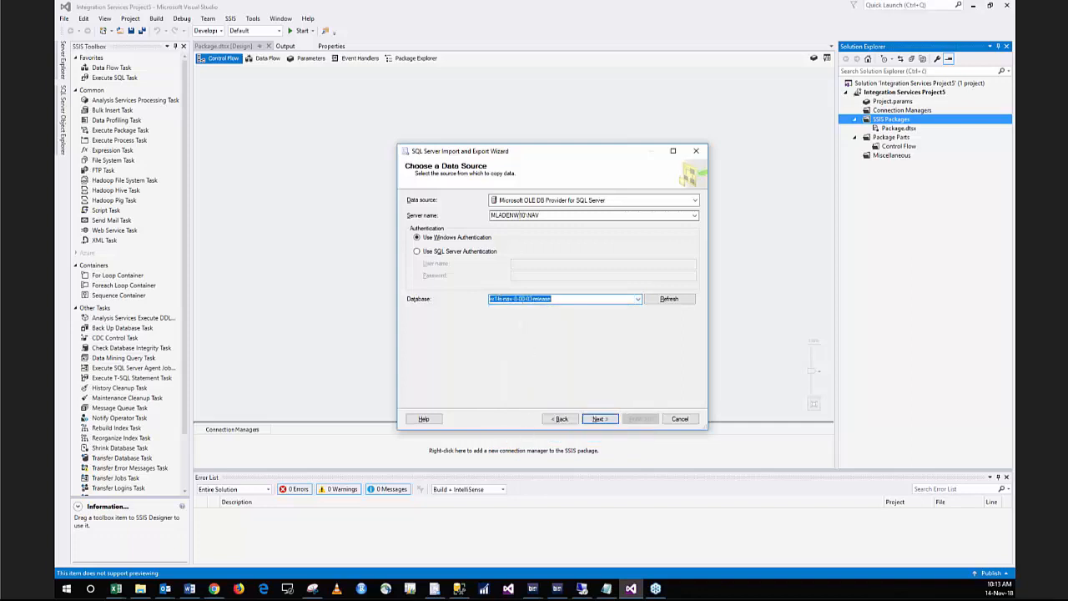
click(599, 419)
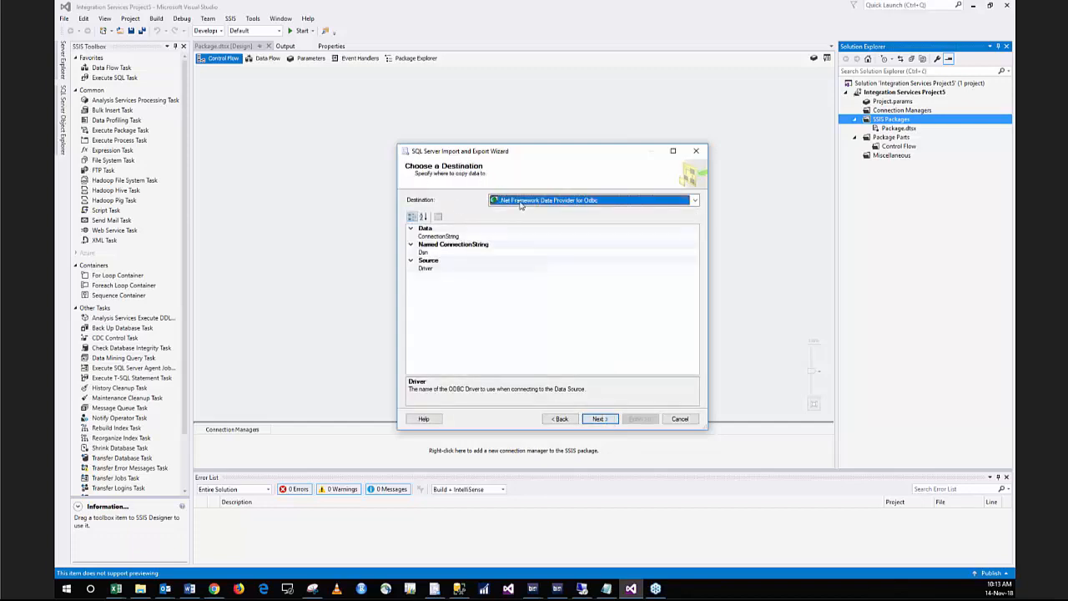
- Set the import destination to Microsoft OLE DB Provider for SQL Server, server MLADENW10\NAV, database BI4NAV_External Sources 100
click(694, 200)
drag(692, 234, 694, 254)
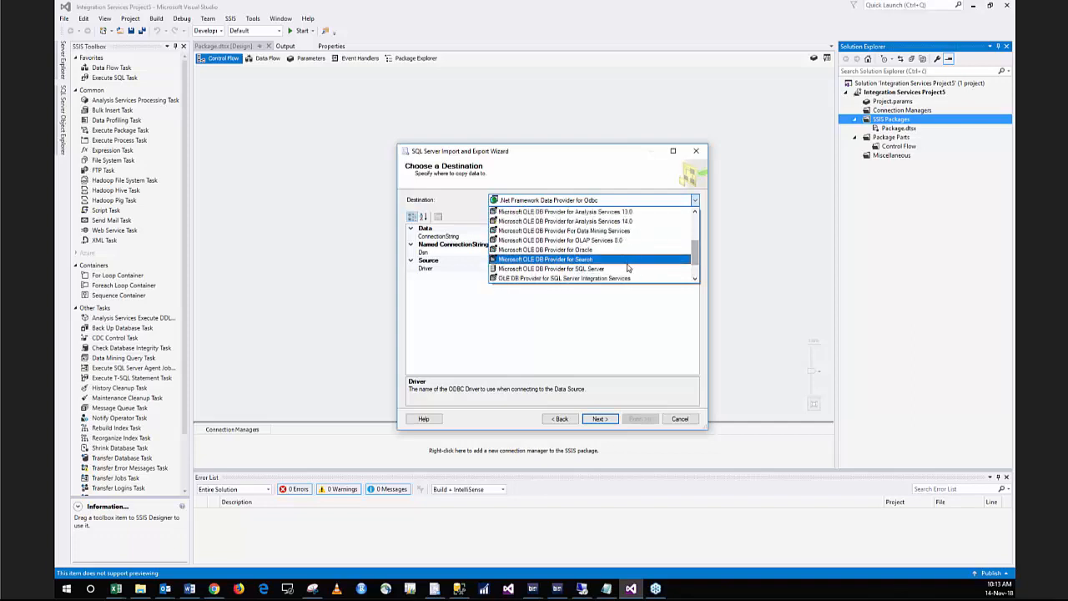
click(544, 269)
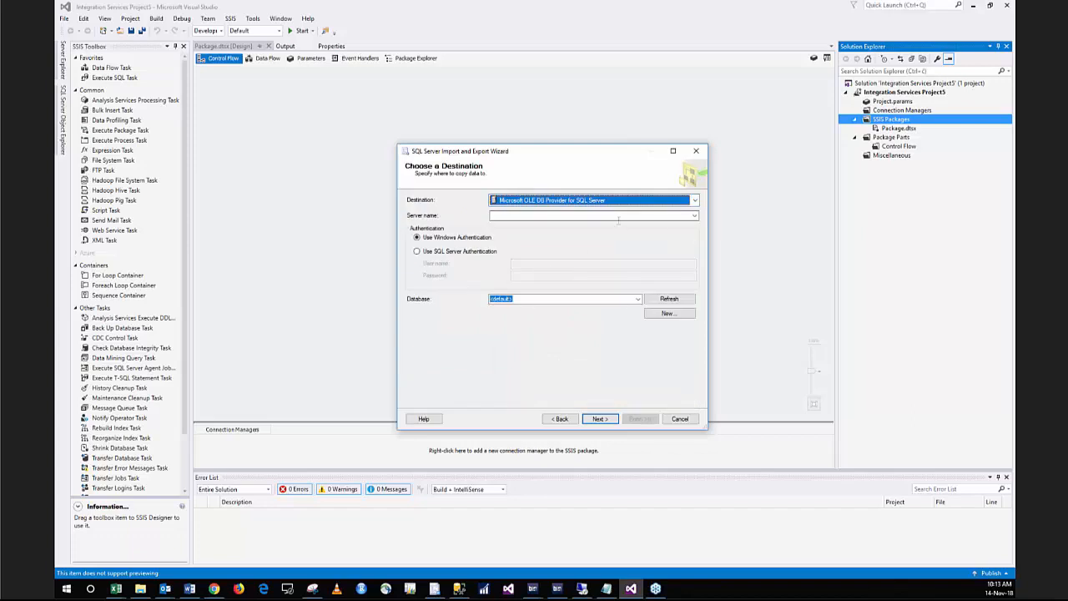
click(610, 215)
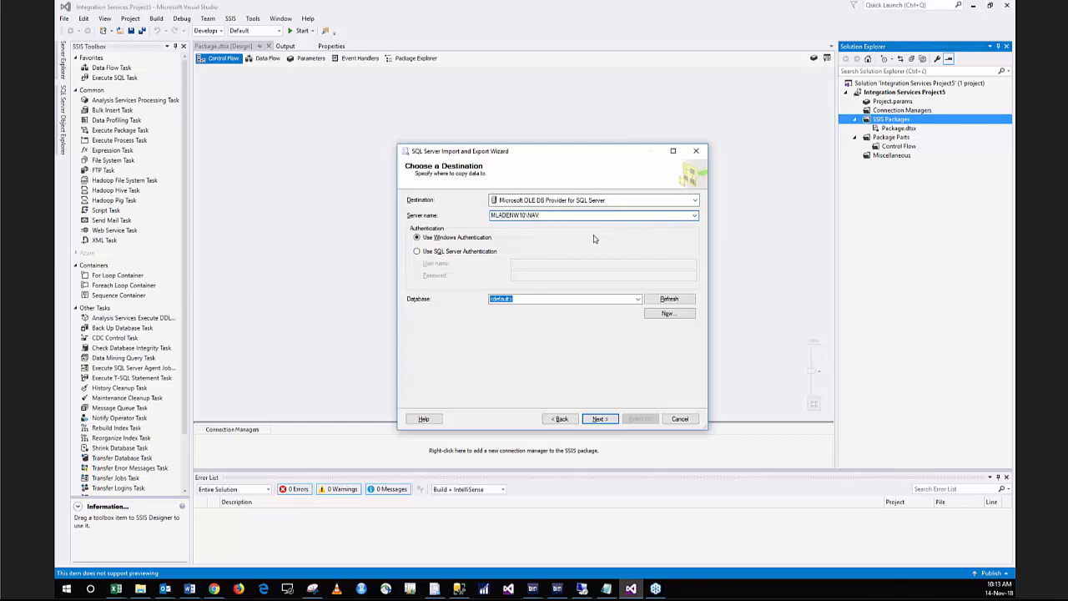
click(636, 298)
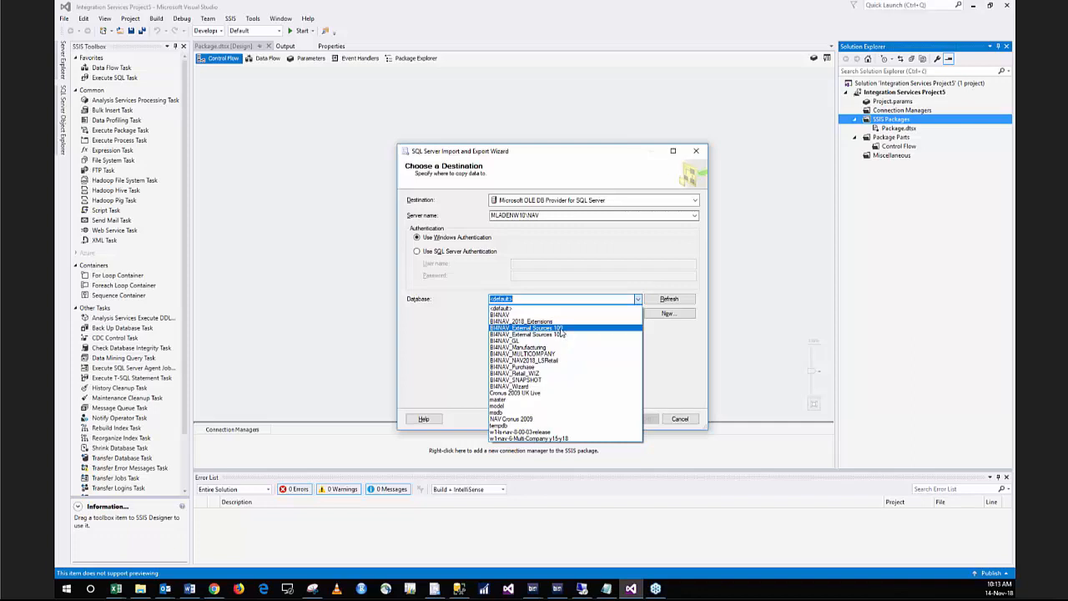
click(563, 328)
click(601, 418)
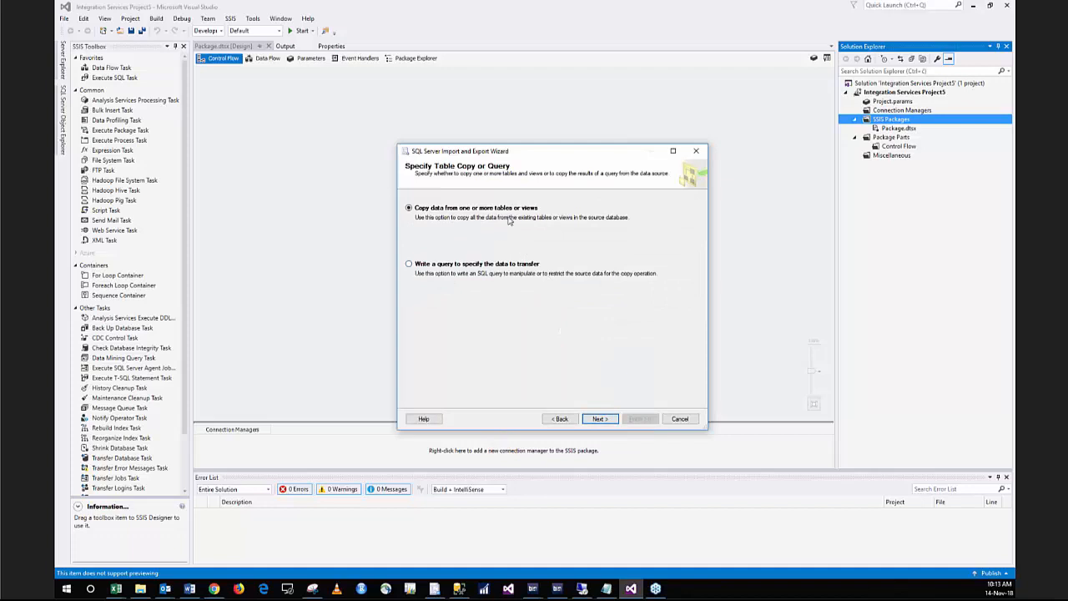
- Choose to copy data from tables or views and include the source table CRONUS LS 80003 W1 Demo v20$Trans_ Payment Entry
click(600, 418)
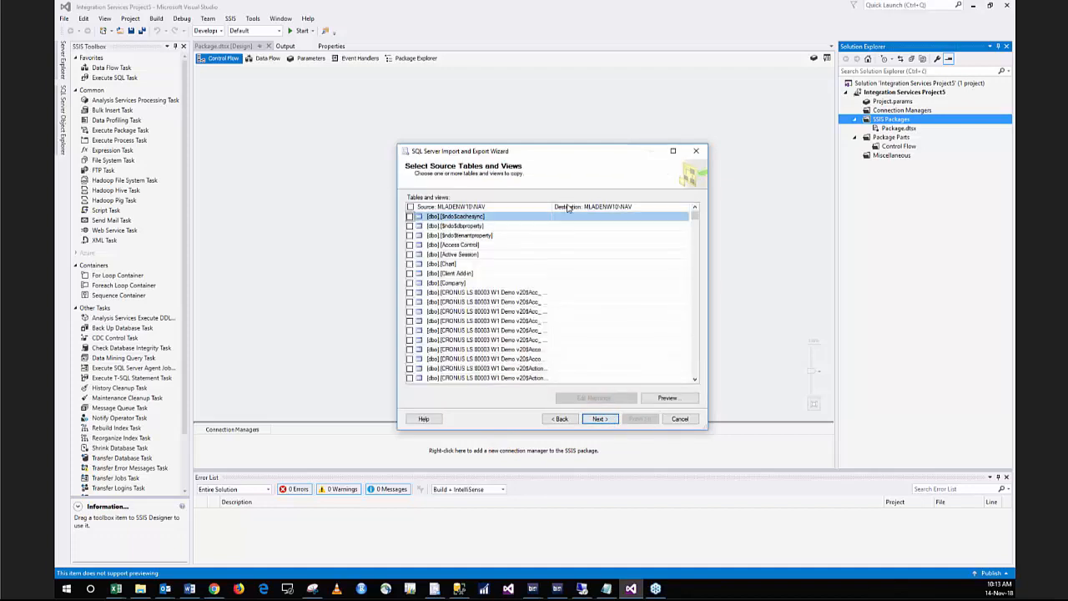
drag(568, 153, 542, 50)
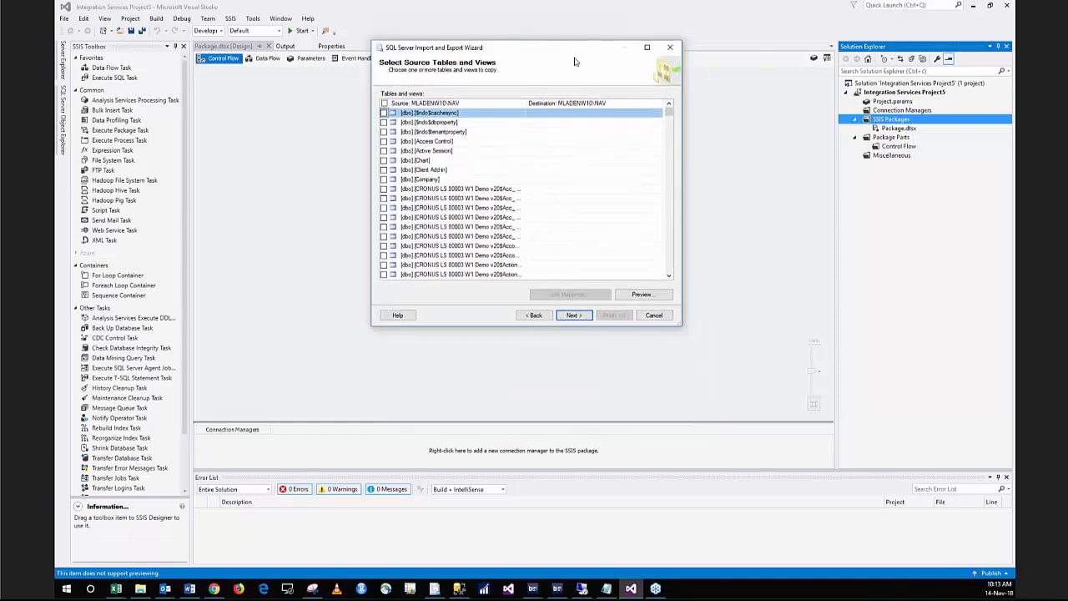
click(648, 47)
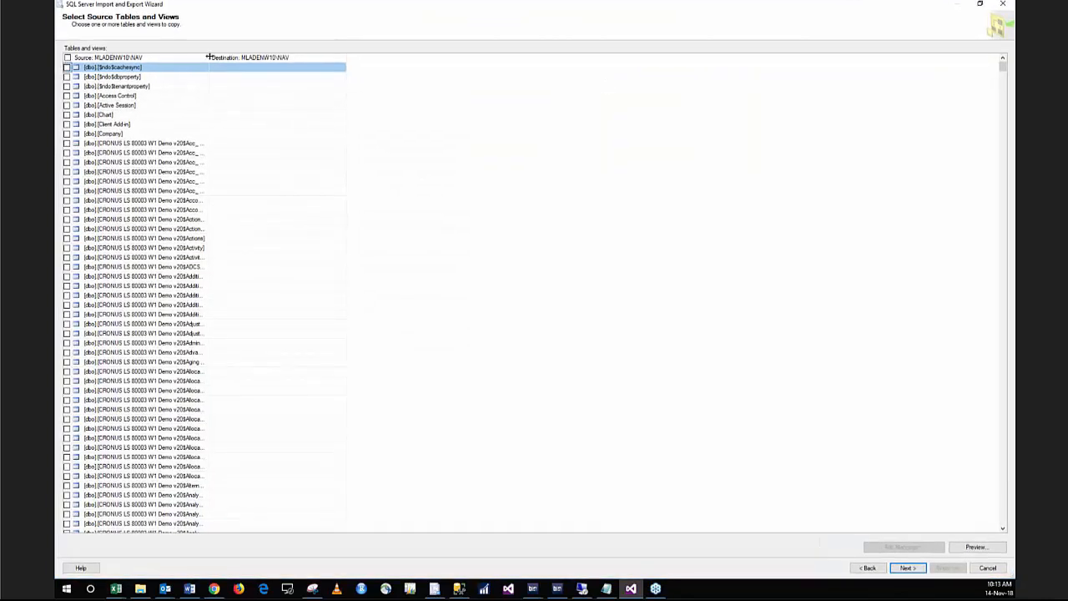
drag(208, 57, 302, 56)
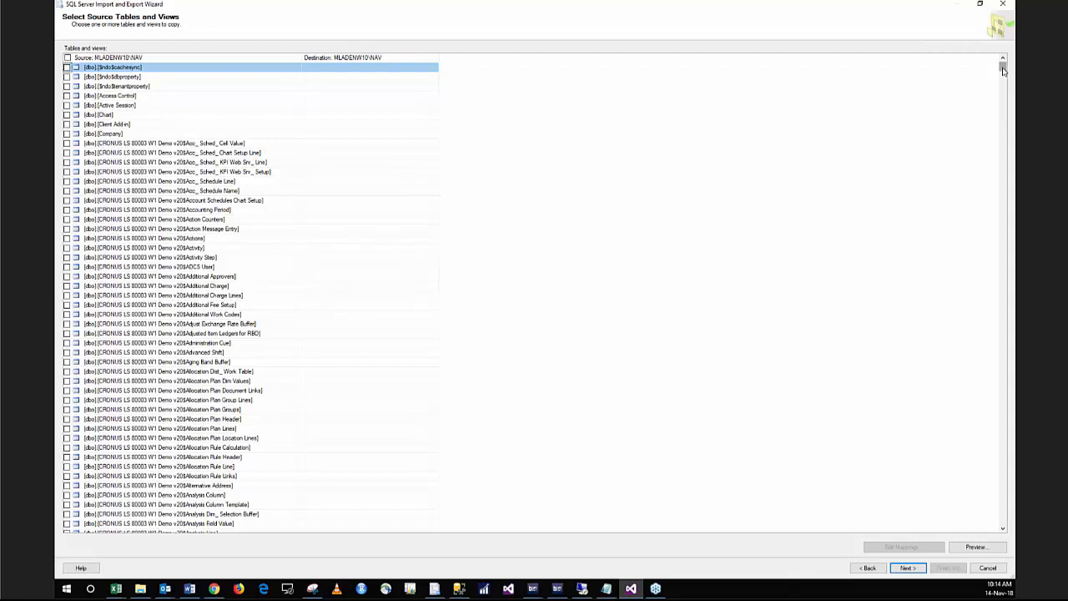
drag(1005, 77, 1002, 403)
click(249, 418)
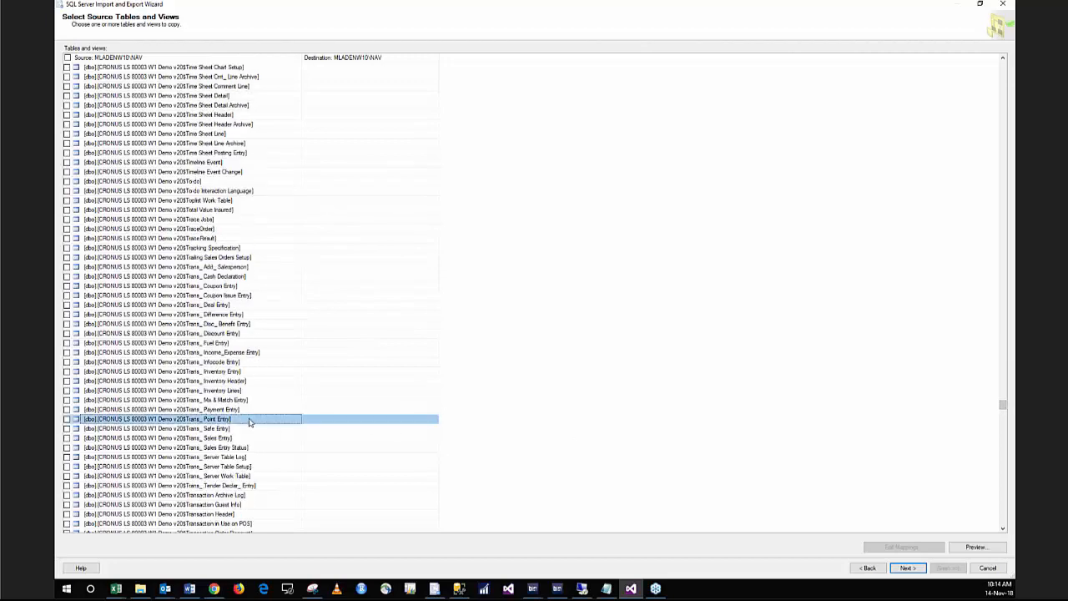
click(235, 409)
click(67, 410)
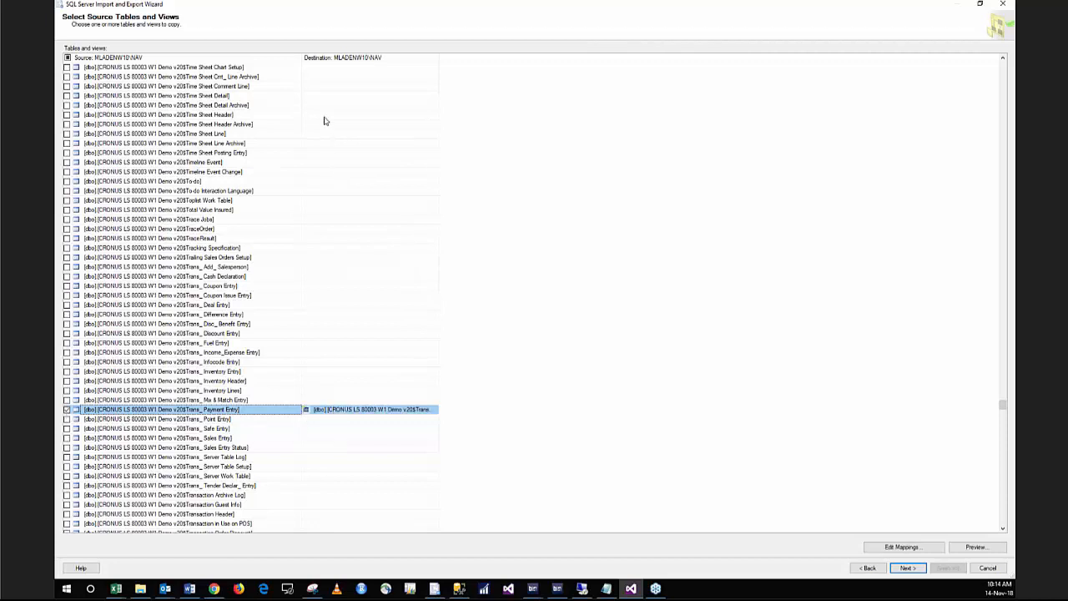
- Rename the destination table of Trans_ Payment Entry to [POS].[Payment Entry]
click(320, 409)
key(Home)
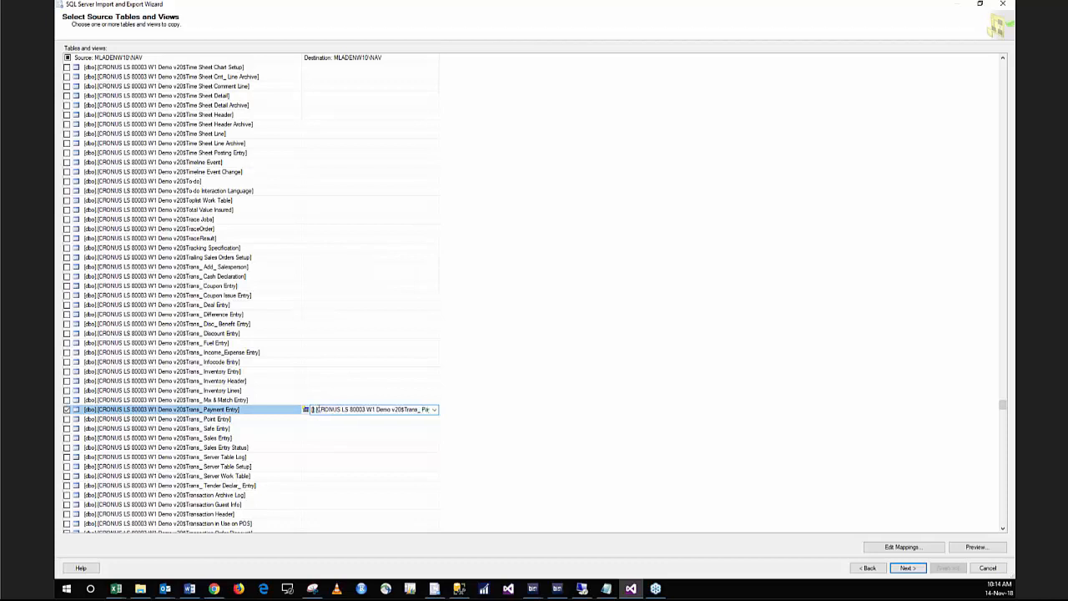
text(POS)
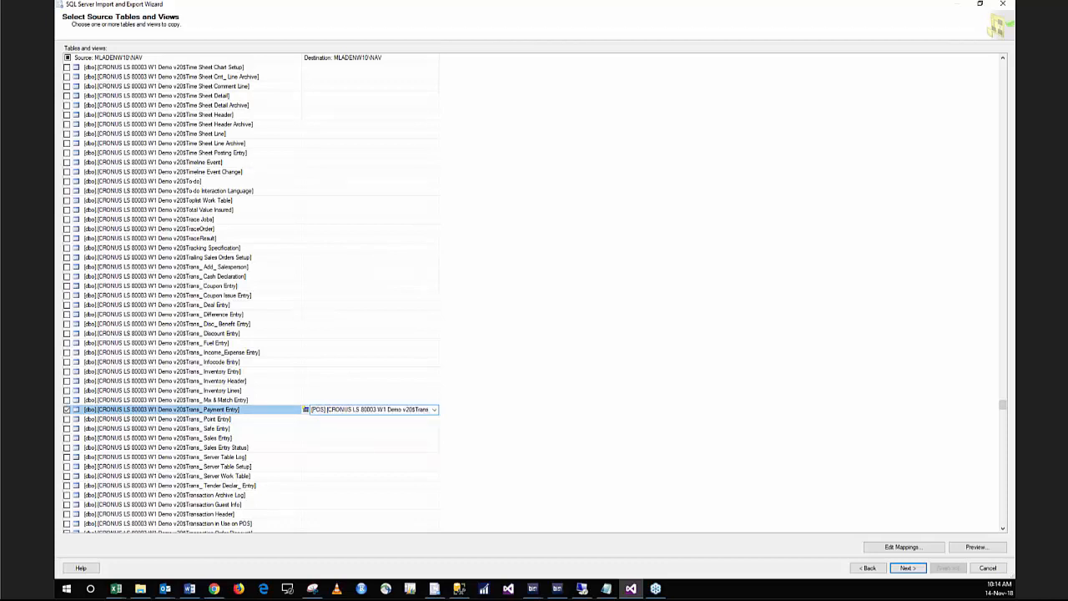
key(Delete)
key(Delete)
key(Delete)
key(Delete)
key(Delete)
key(Delete)
key(Delete)
key(Delete)
key(Delete)
key(Delete)
key(Delete)
key(Delete)
key(Delete)
key(Delete)
key(Delete)
key(Delete)
key(Delete)
key(Delete)
key(Delete)
key(Delete)
key(Delete)
key(Delete)
key(Delete)
key(Delete)
key(Delete)
key(Delete)
key(Delete)
key(Delete)
key(Delete)
key(Delete)
key(Delete)
key(Delete)
key(Delete)
key(Delete)
key(Delete)
key(Delete)
key(Delete)
click(357, 400)
click(417, 410)
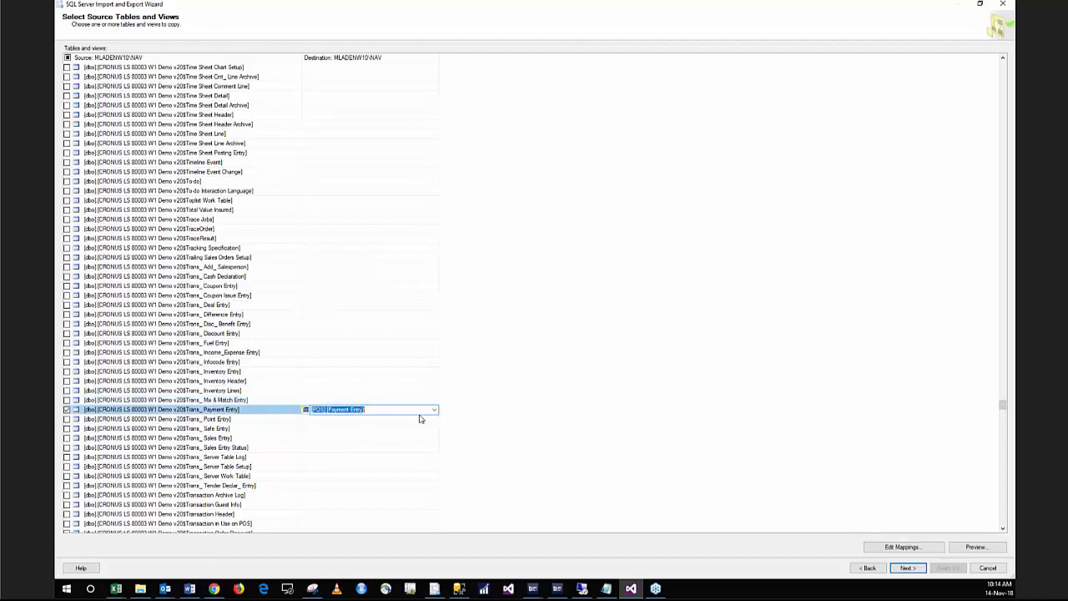
- Open the column mappings for the Payment Entry table and set the timestamp column's destination to <ignore>
click(902, 547)
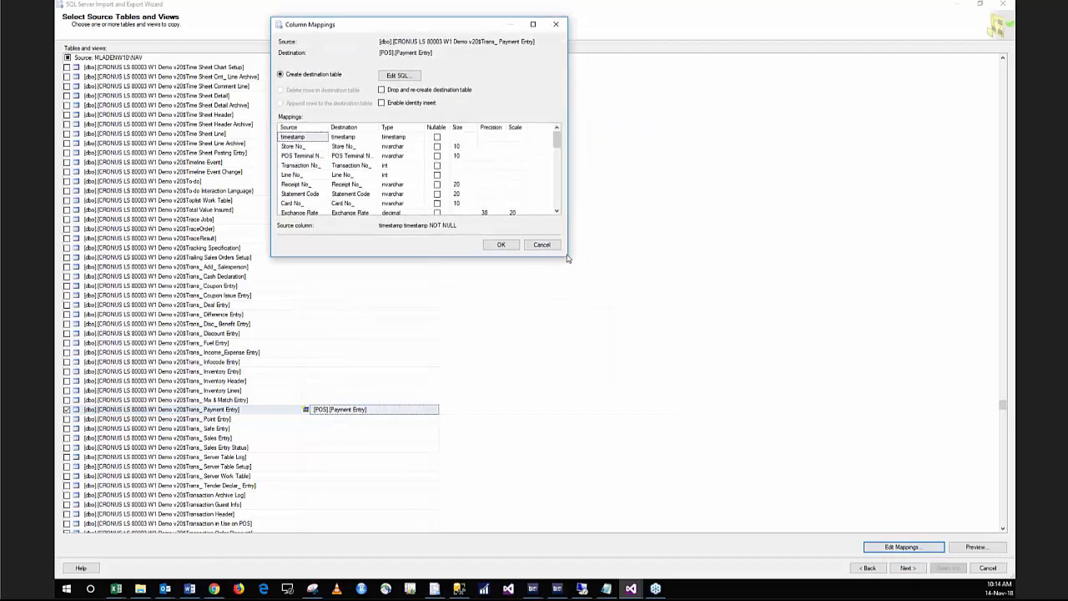
drag(572, 282, 684, 507)
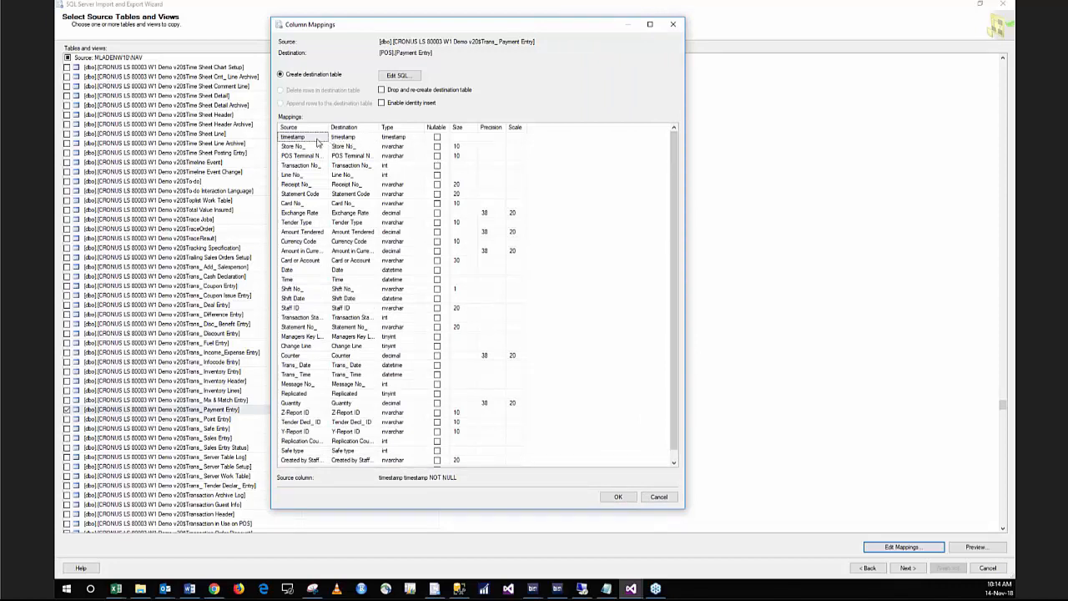
click(346, 138)
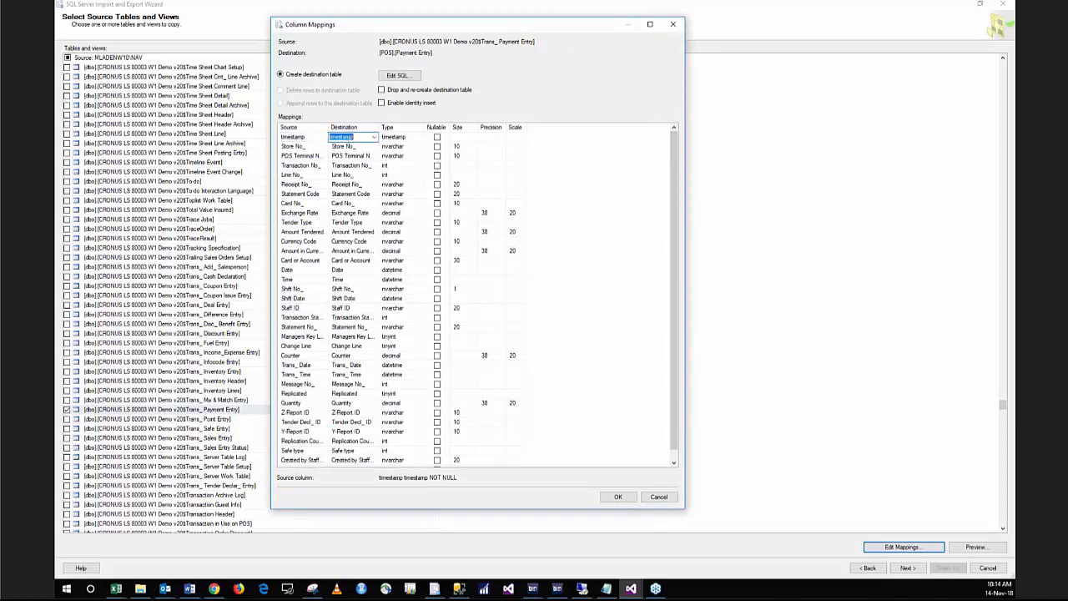
scroll(348, 138, up, 1)
click(344, 147)
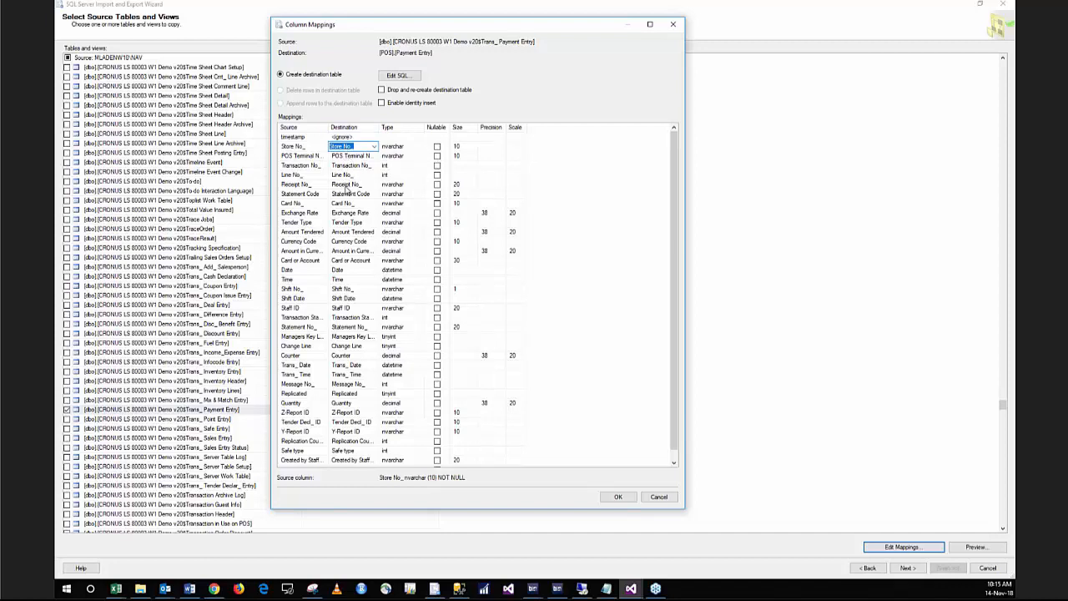
click(348, 196)
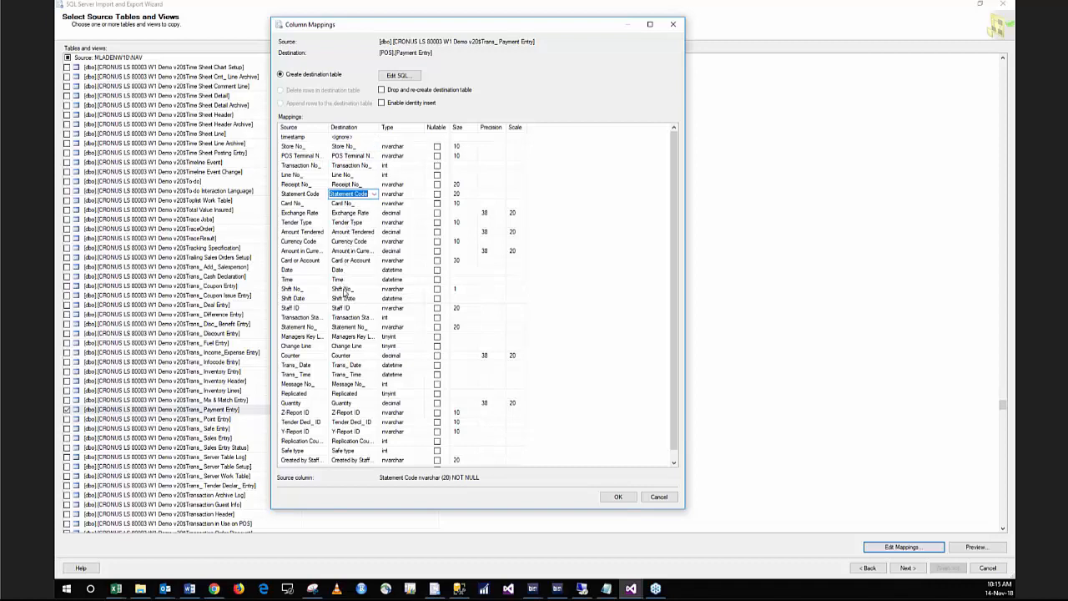
- Set the destinations of the Shift No_, Shift Date, Managers Key and Change Line columns to <ignore>
click(345, 291)
key(Up)
click(345, 297)
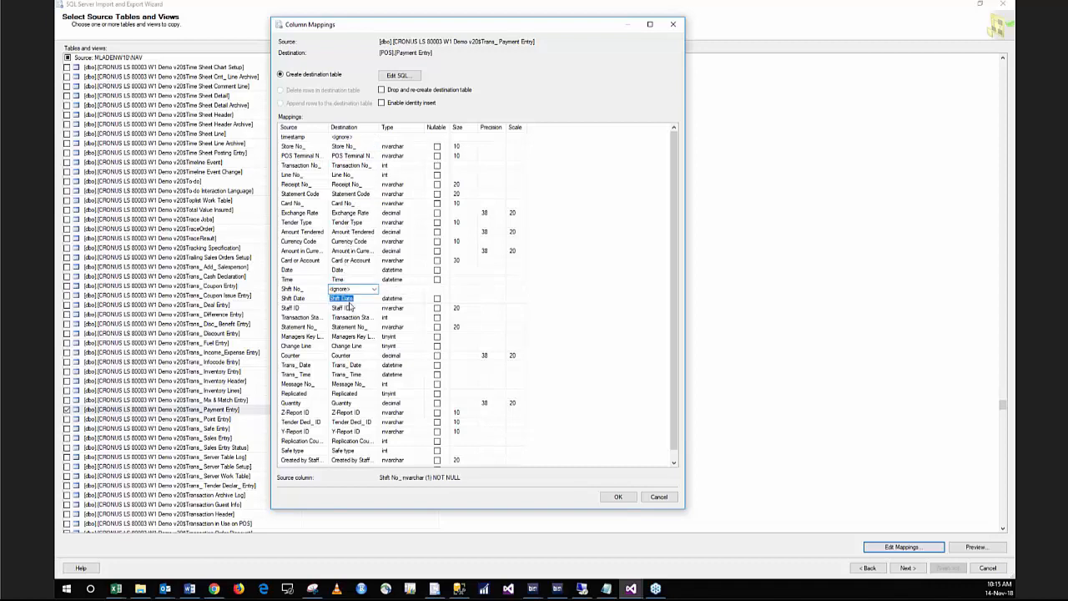
key(Up)
click(349, 321)
click(347, 328)
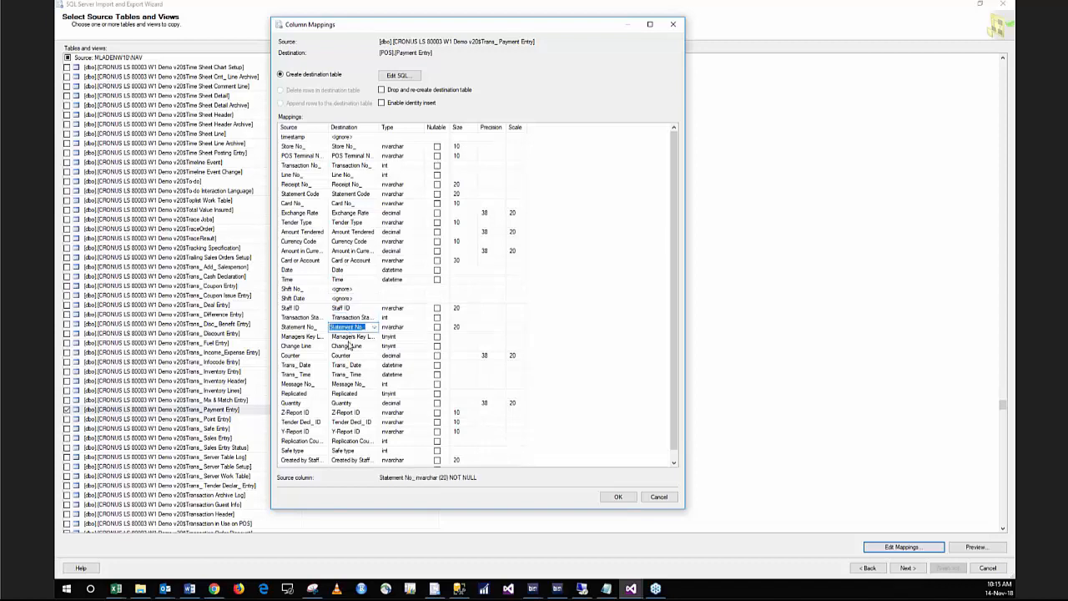
click(347, 337)
key(Up)
click(349, 346)
key(Up)
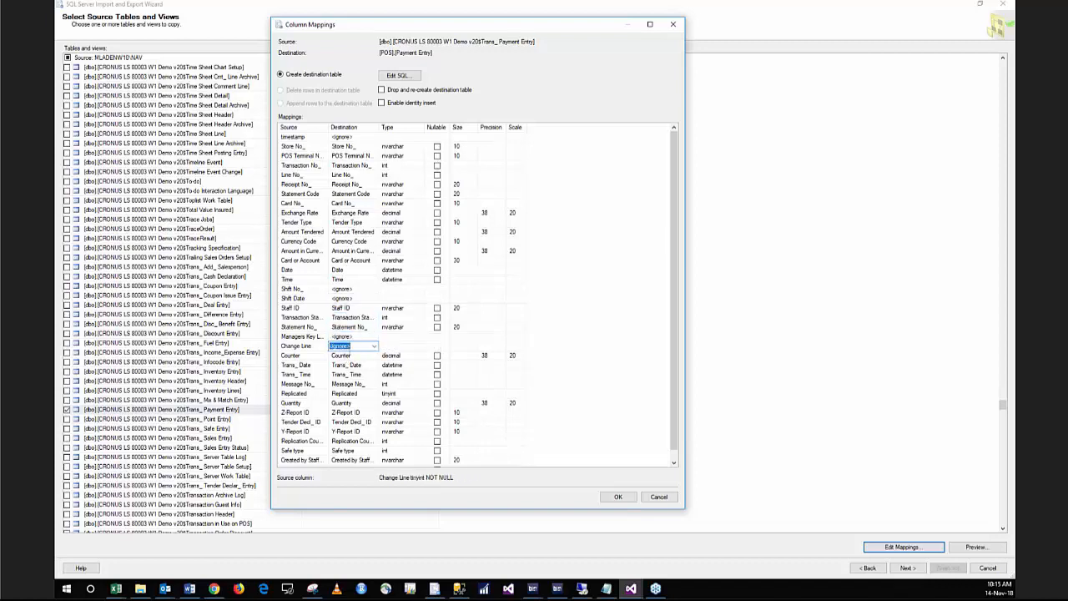
- Restore the Change Line destination and set the destinations of Counter, Trans_ Date, Trans_ Time and Message No_ to <ignore>
click(348, 355)
key(Up)
click(349, 365)
key(Up)
click(348, 375)
key(Up)
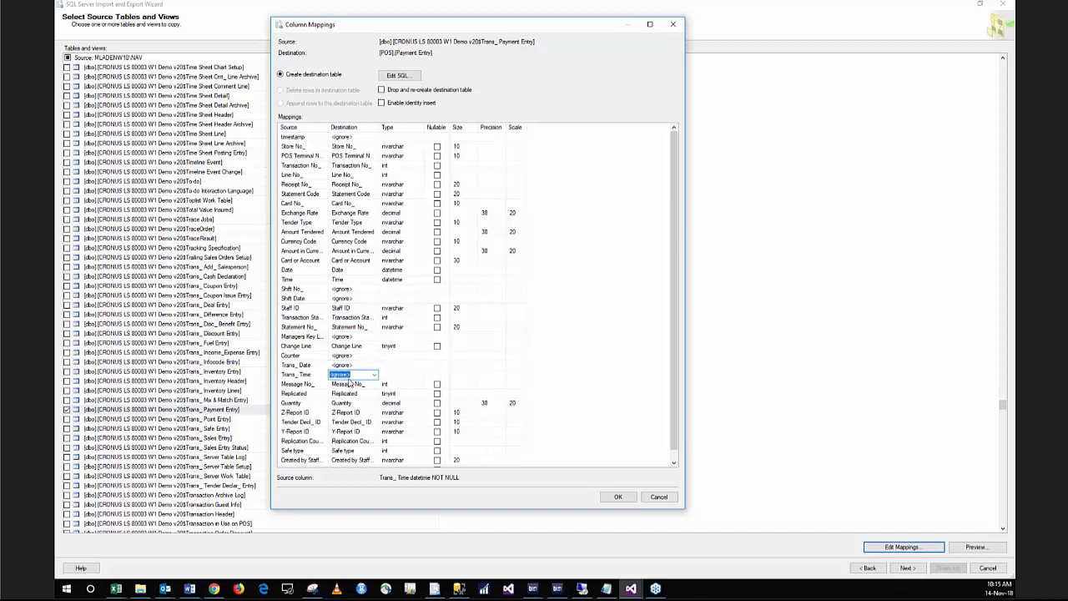
click(348, 384)
key(Up)
- Set the destinations of the Replicated, Z-Report ID, Tender Decl_ ID and Y-Report ID columns to <ignore>
click(349, 393)
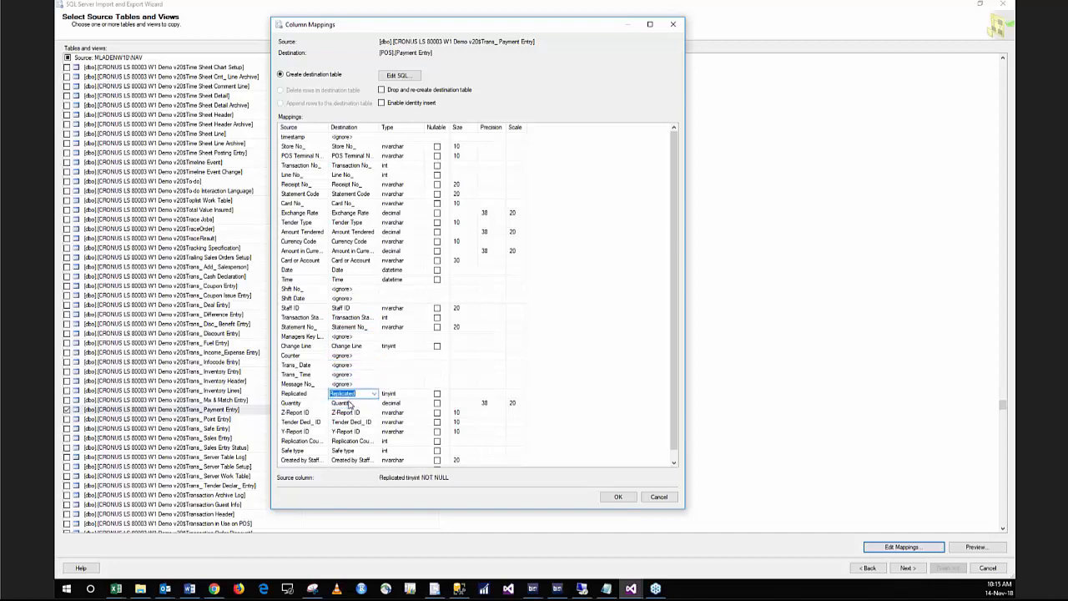
key(Up)
click(349, 412)
key(Up)
click(348, 421)
key(Up)
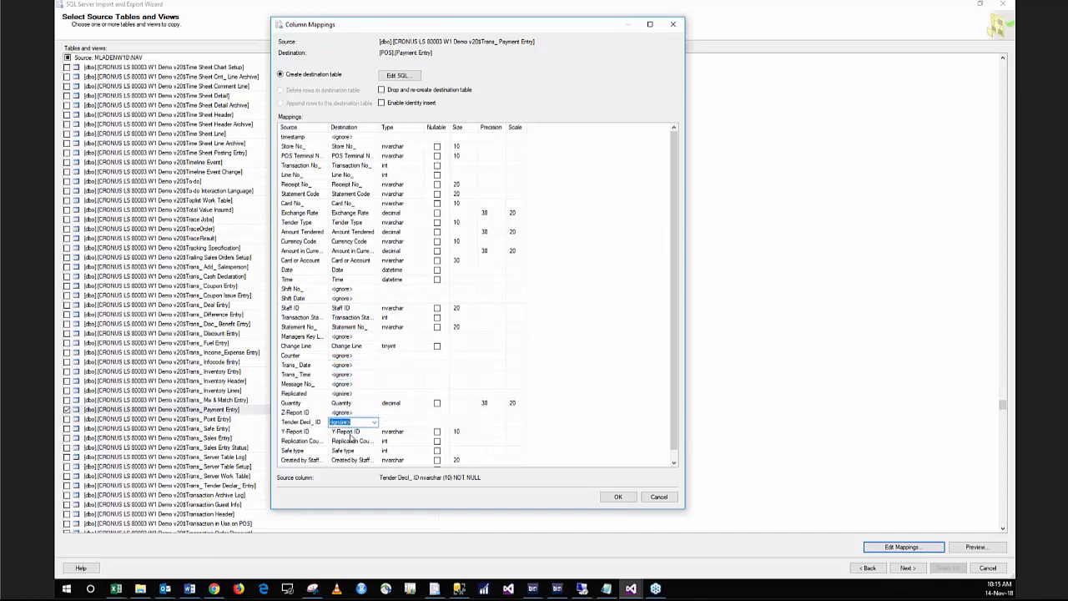
click(349, 431)
key(Up)
- Set the destinations of the Replication Counter, Safe type, Created by Staff ID and Order No_ columns to <ignore>
click(349, 441)
key(Up)
click(348, 450)
key(Up)
click(349, 460)
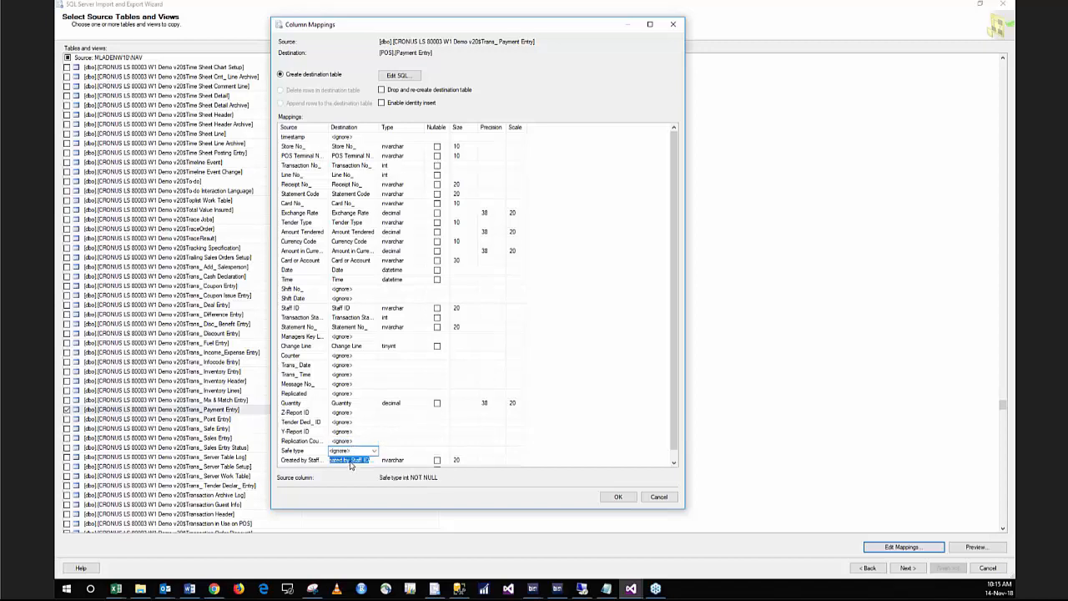
drag(674, 445, 662, 466)
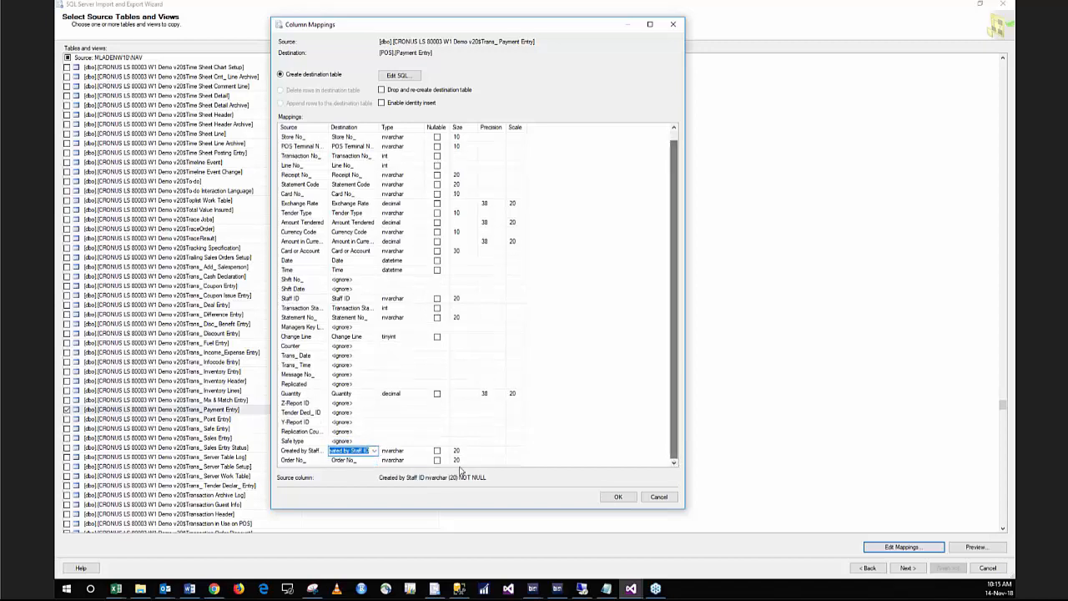
key(Up)
click(350, 461)
key(Up)
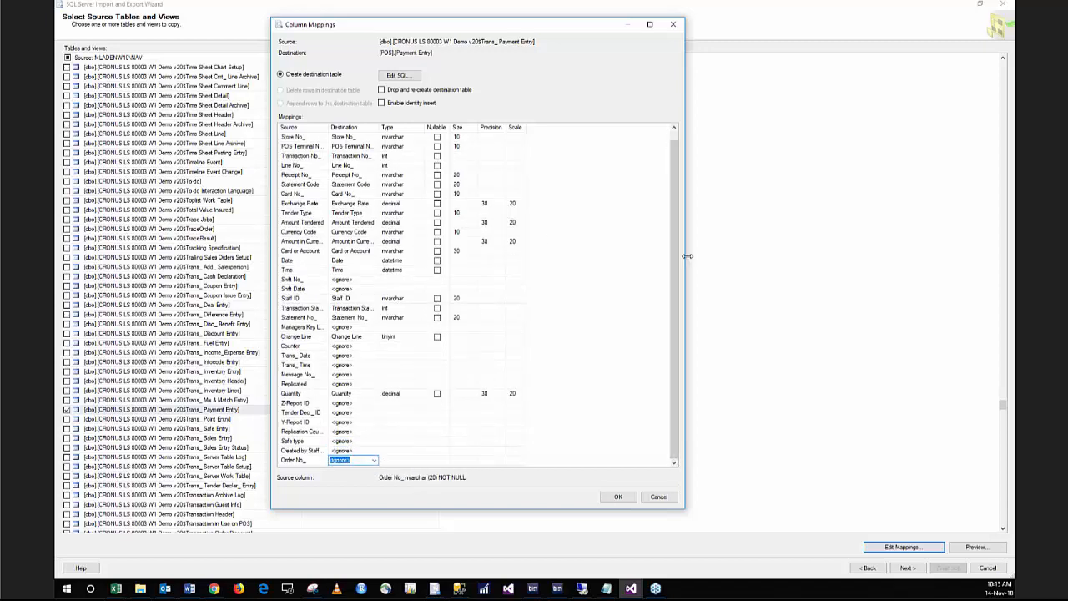
- Make the Receipt No_, Statement Code, Card No_, Exchange Rate, Tender Type, Amount Tendered and Currency Code columns nullable
drag(676, 272, 676, 262)
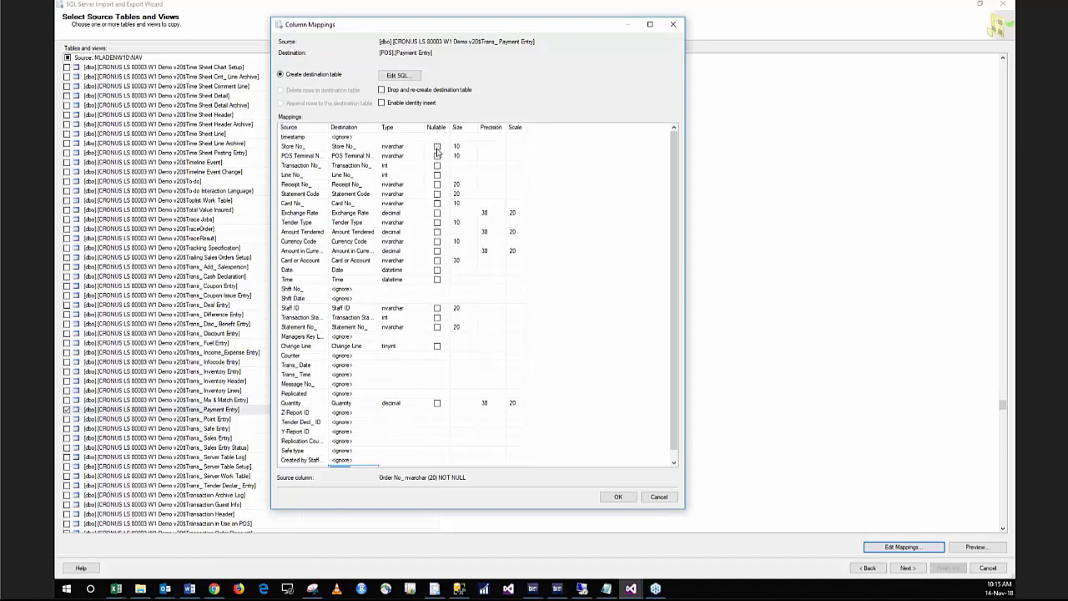
click(436, 184)
click(437, 195)
click(436, 203)
click(436, 212)
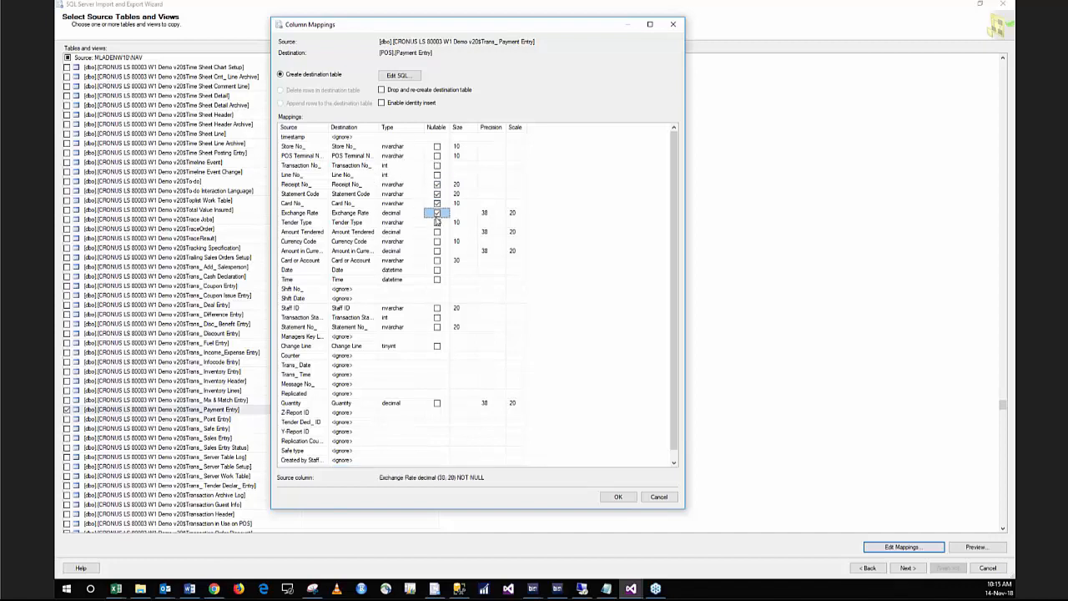
click(436, 222)
click(436, 232)
click(436, 241)
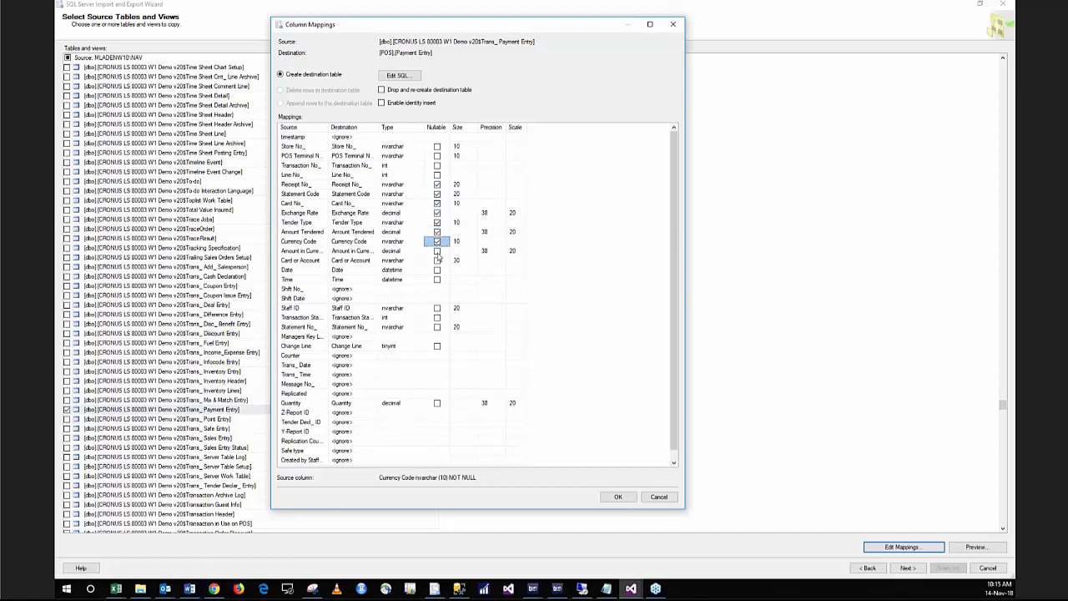
- Make the Amount in Currency, Card or Account, Date and Time columns nullable
click(437, 250)
click(436, 260)
click(436, 270)
click(436, 279)
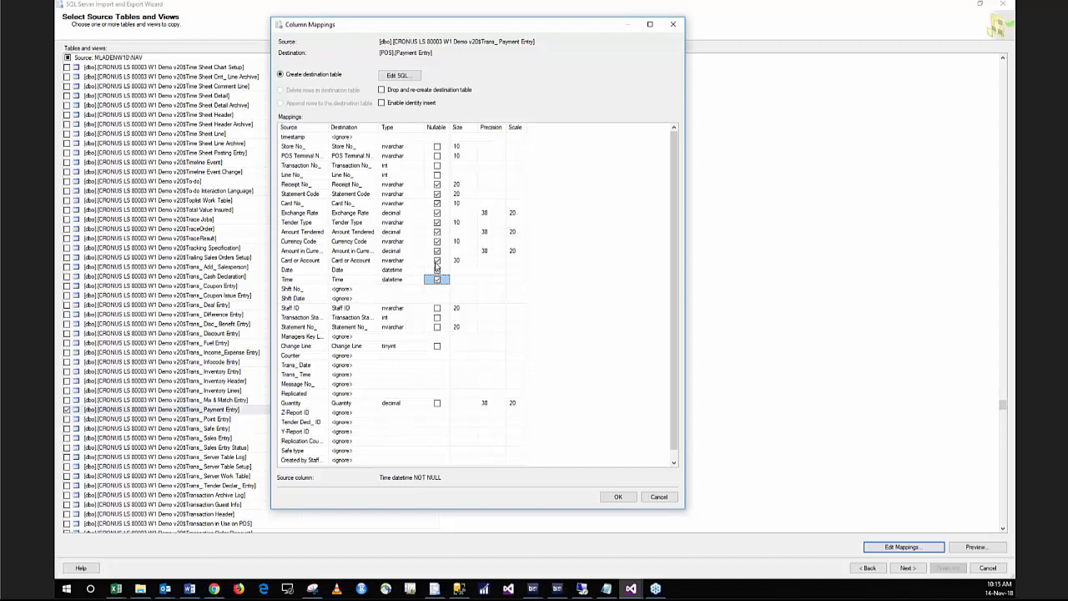
- Make the Staff ID, Transaction Status, Statement No_, Change Line and Quantity columns nullable
click(436, 308)
click(437, 317)
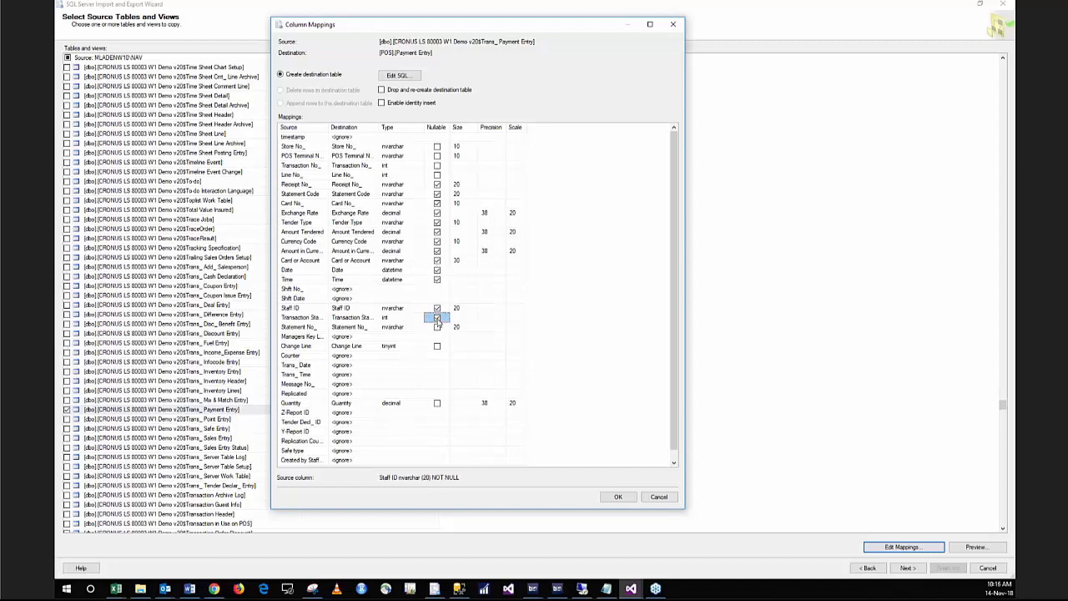
click(436, 326)
click(436, 346)
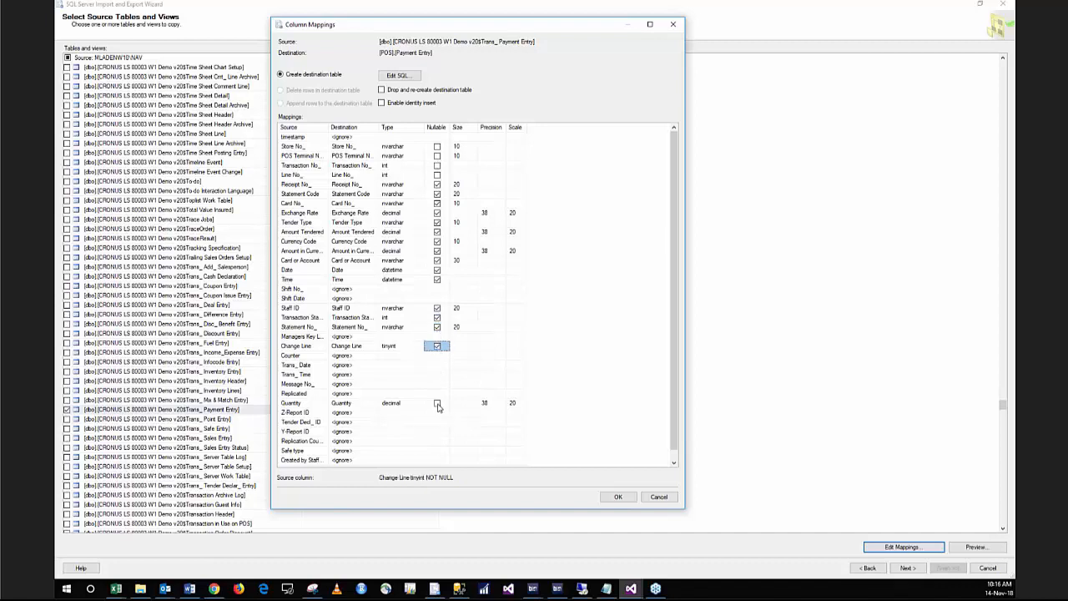
click(437, 403)
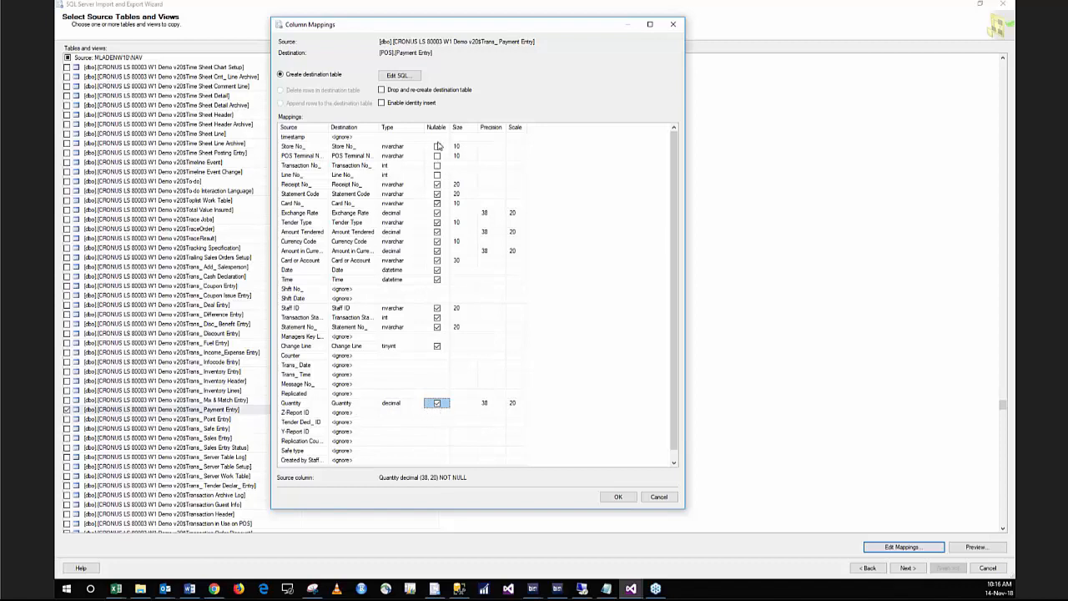
- Enable dropping and re-creating the destination table, accept the column mappings, and complete and close the import wizard
click(382, 90)
click(618, 497)
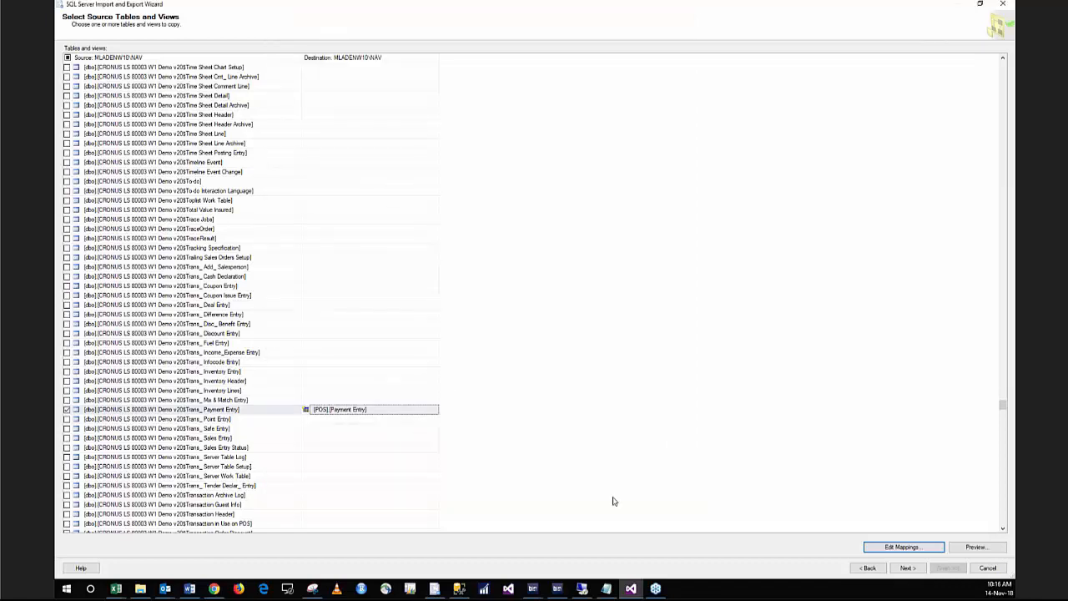
click(907, 566)
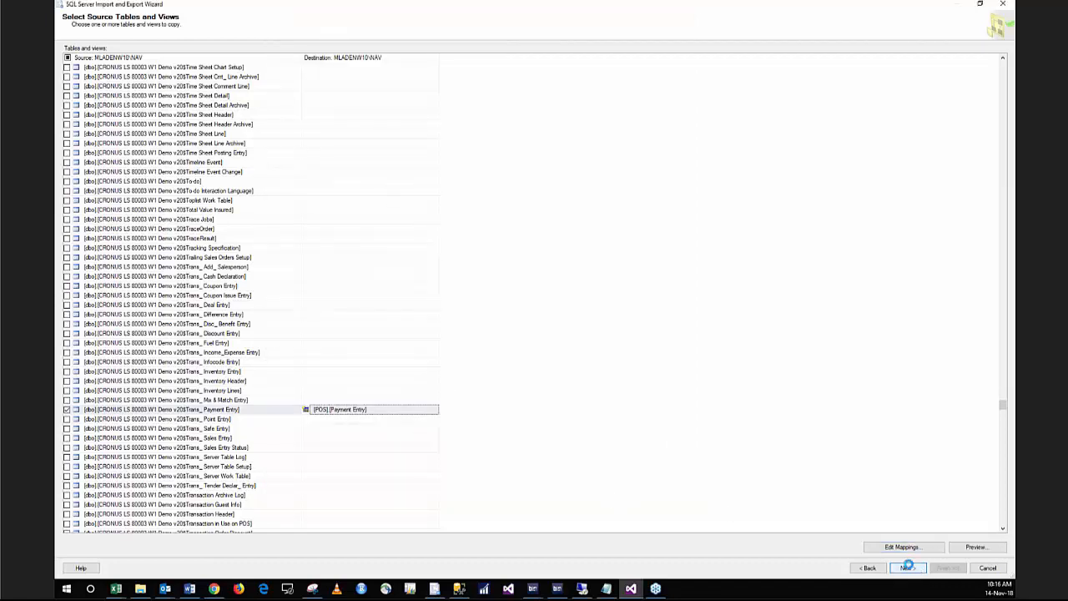
click(948, 567)
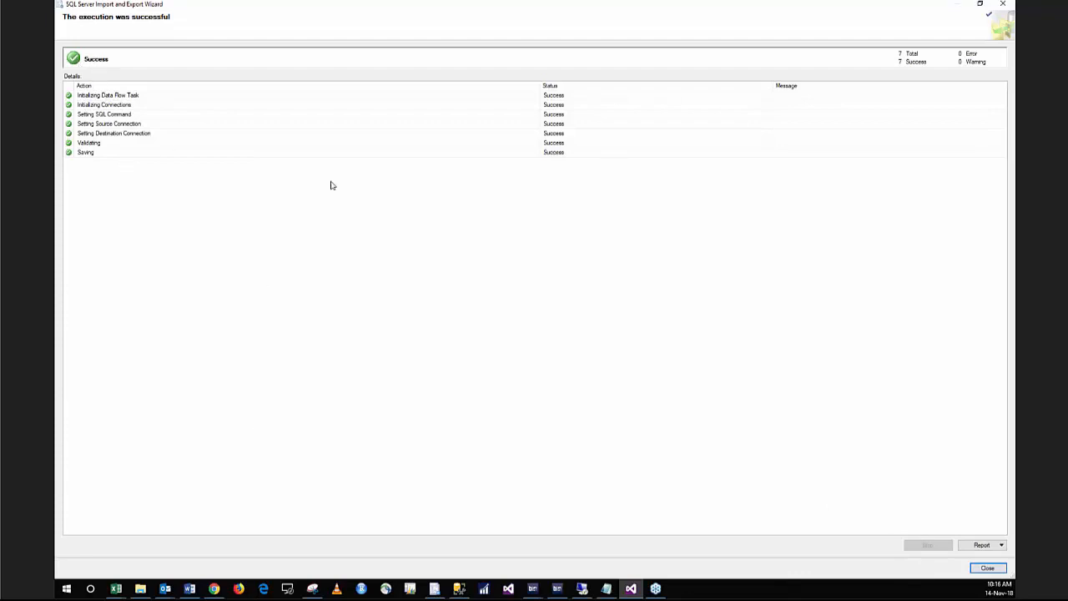
click(984, 568)
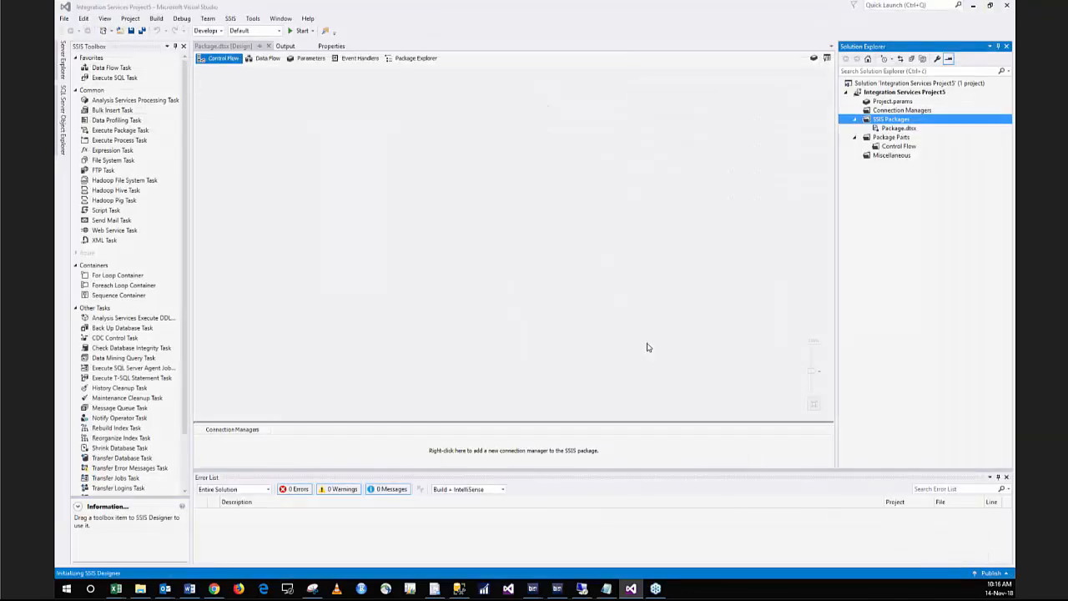
- Open the generated Package1.dtsx, check its file in the project folder, and rename the package to POS Payment.dtsx
double_click(916, 146)
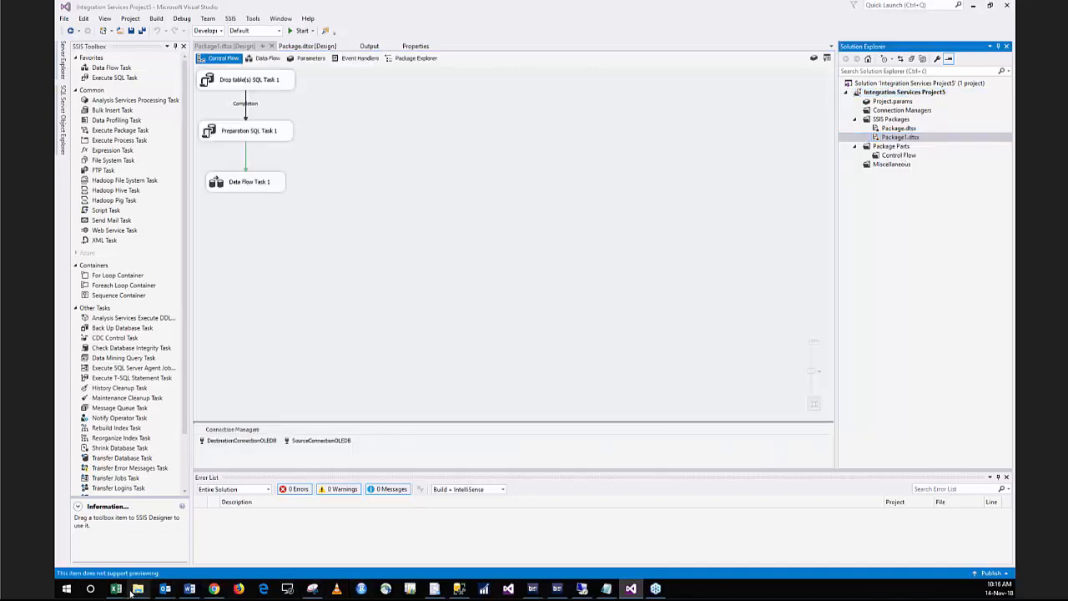
click(140, 588)
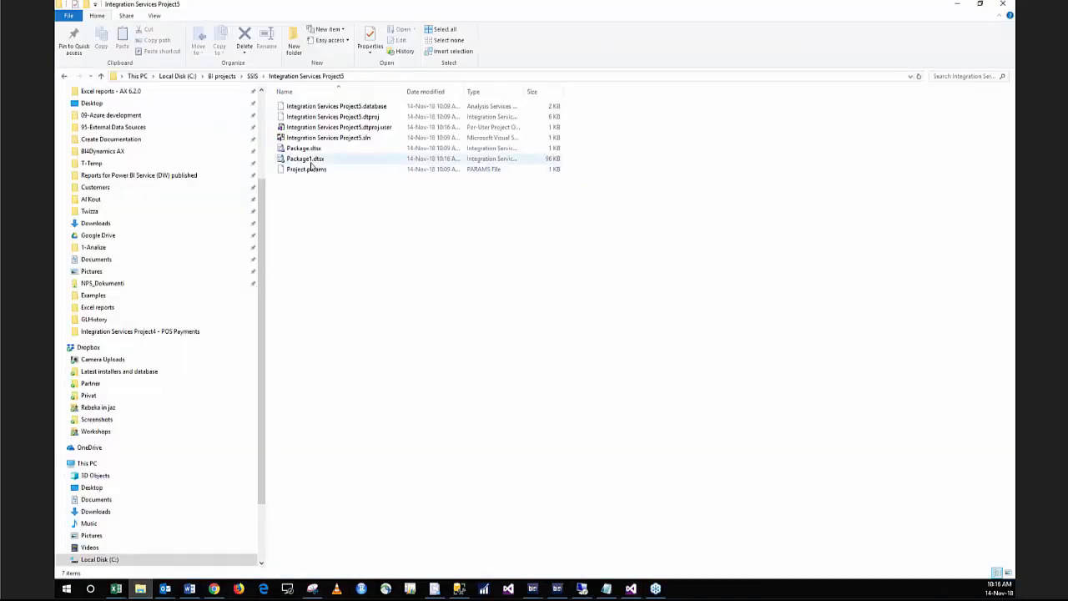
key(alt+Tab)
click(904, 138)
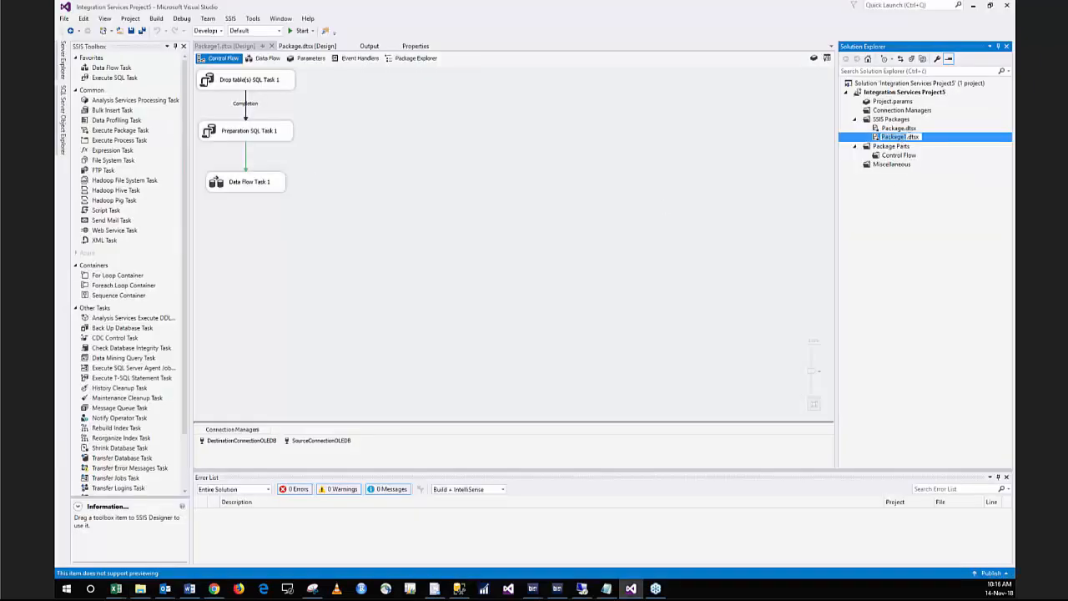
click(904, 137)
key(shift+Home)
text(POS Payment)
key(Return)
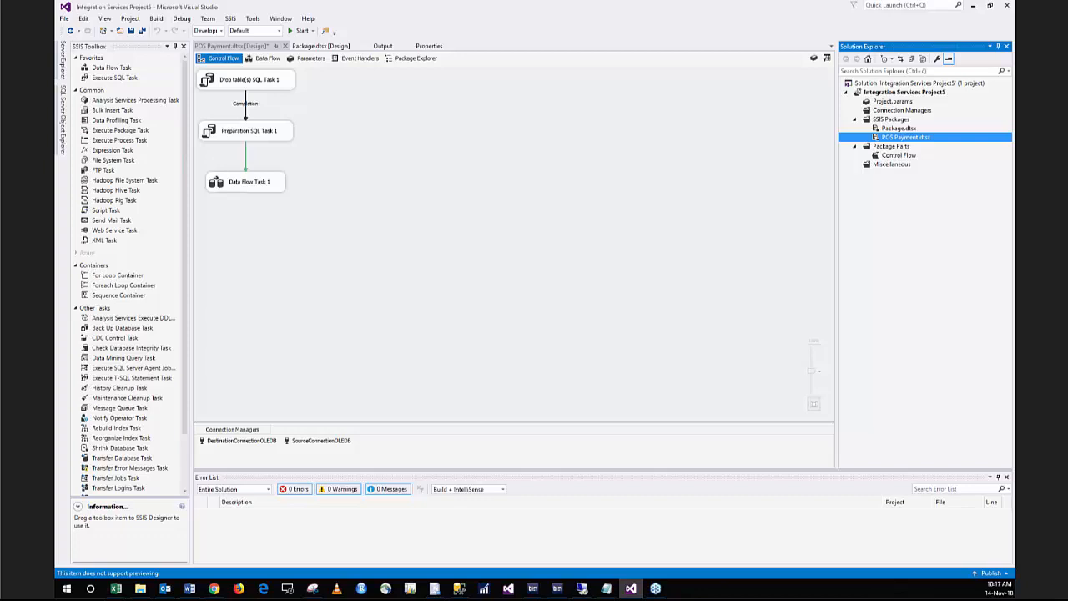
- Switch to SQL Server Management Studio and filter the tables of BI4NAV_External Sources 100 to schemas containing POS
click(461, 588)
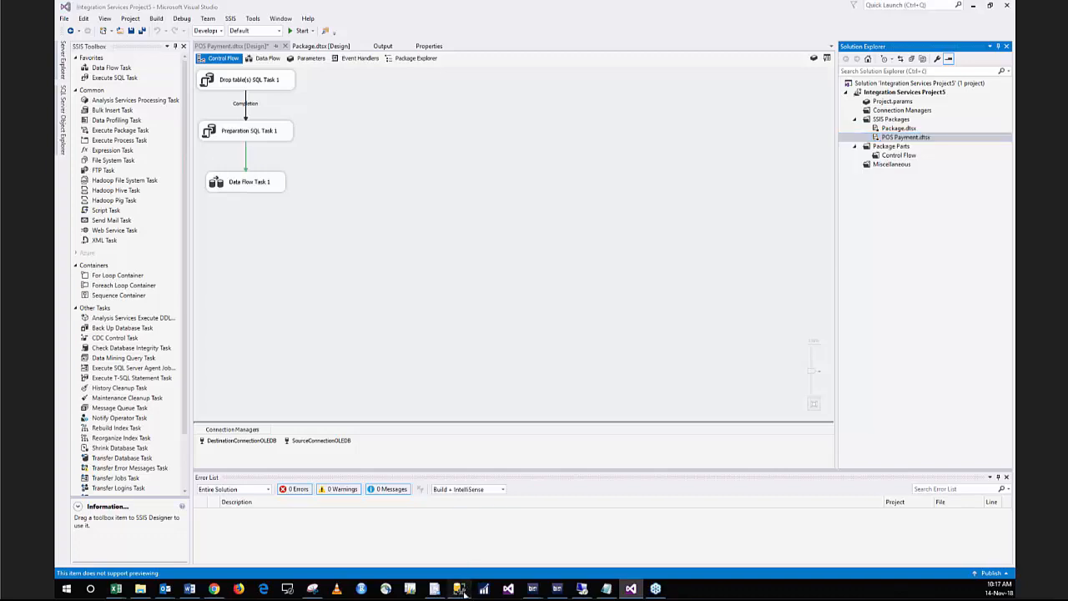
click(83, 136)
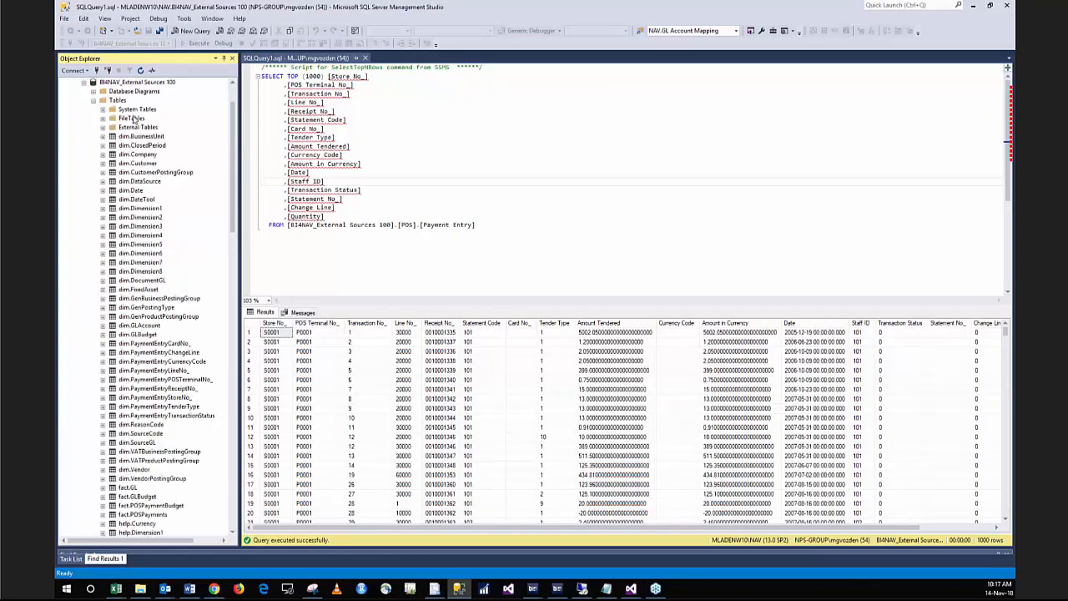
right_click(119, 102)
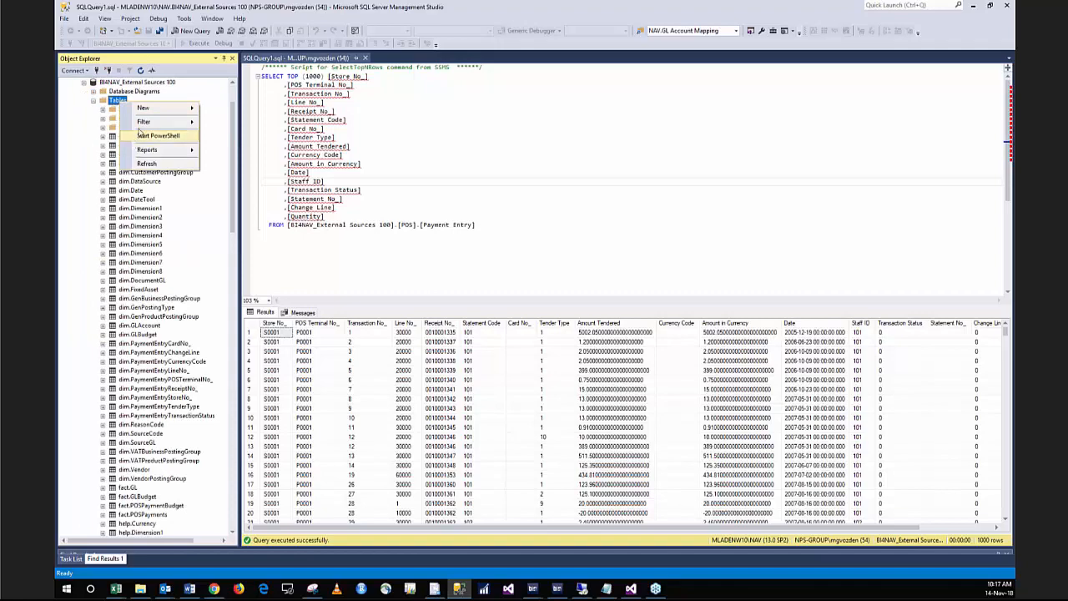
mouse_move(141, 123)
click(228, 134)
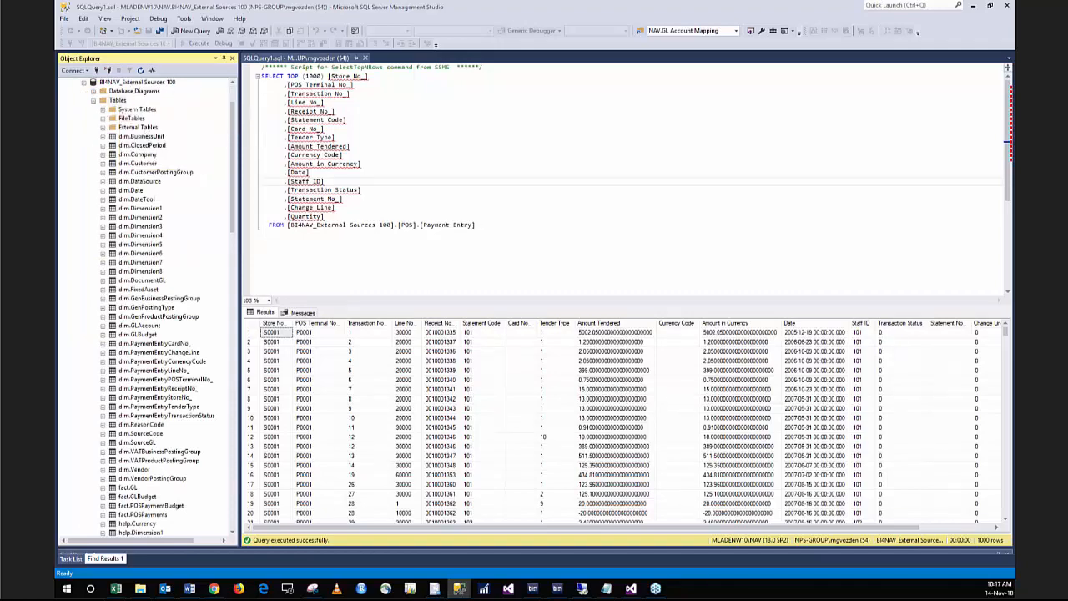
click(409, 181)
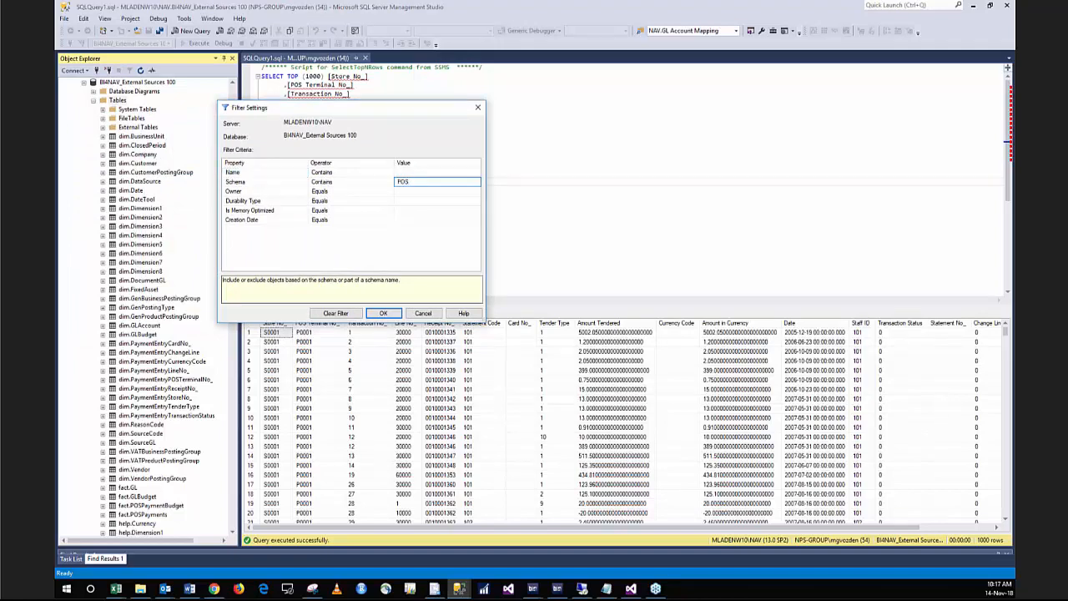
click(384, 312)
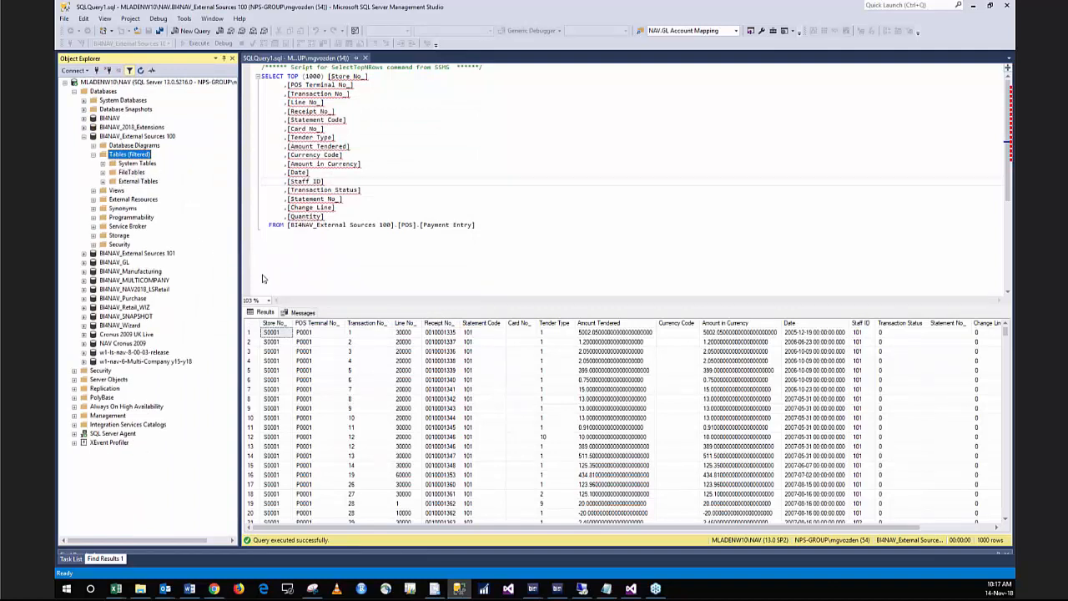
- Switch to Visual Studio, execute the POS Payment.dtsx package, retrying after the debugger error, and view its data flow
click(630, 589)
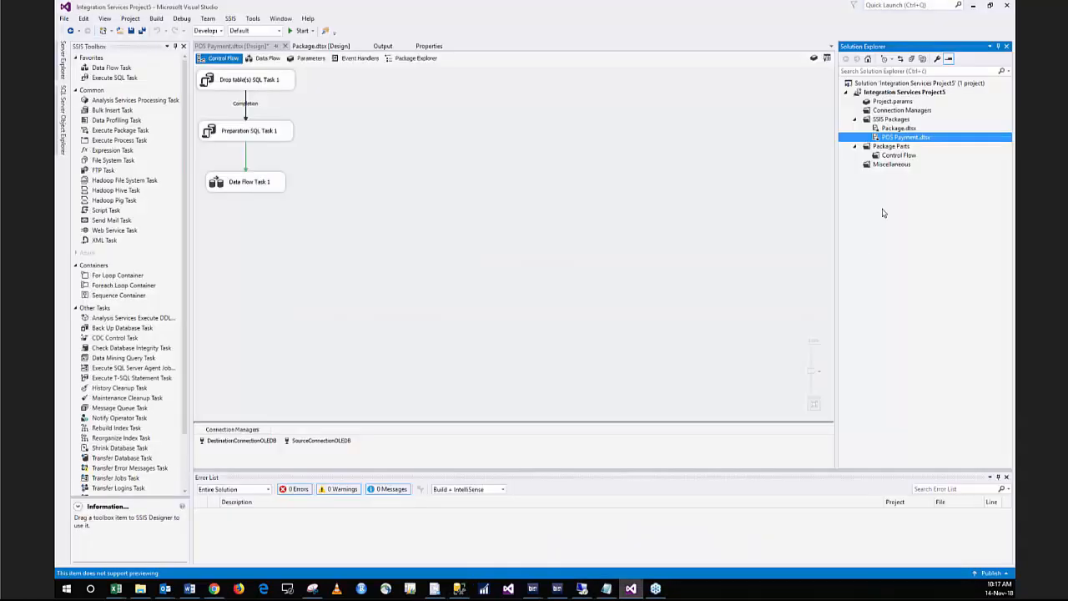
right_click(909, 140)
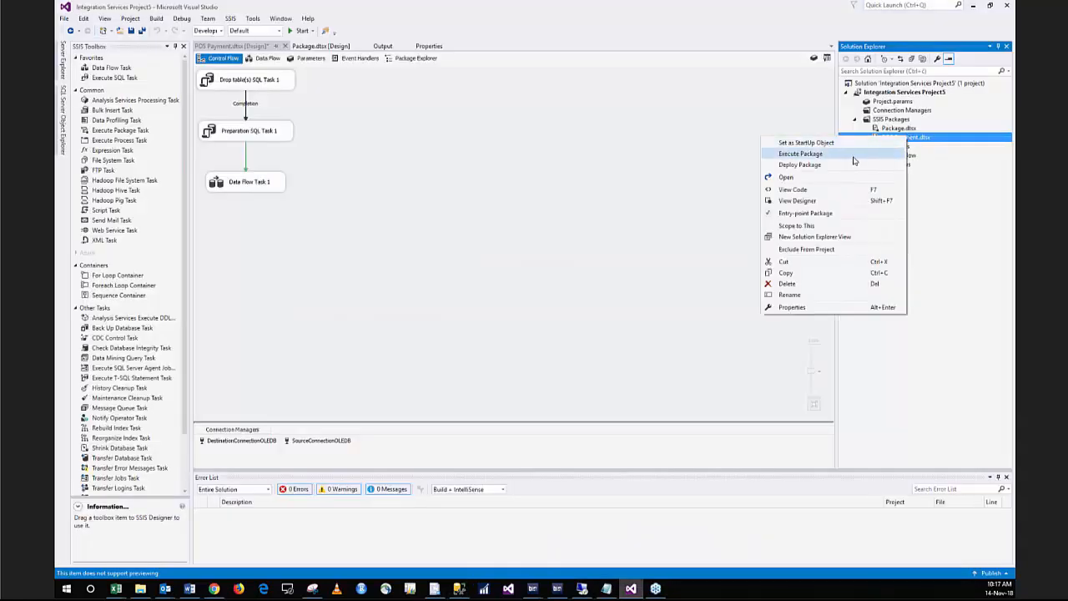
click(853, 156)
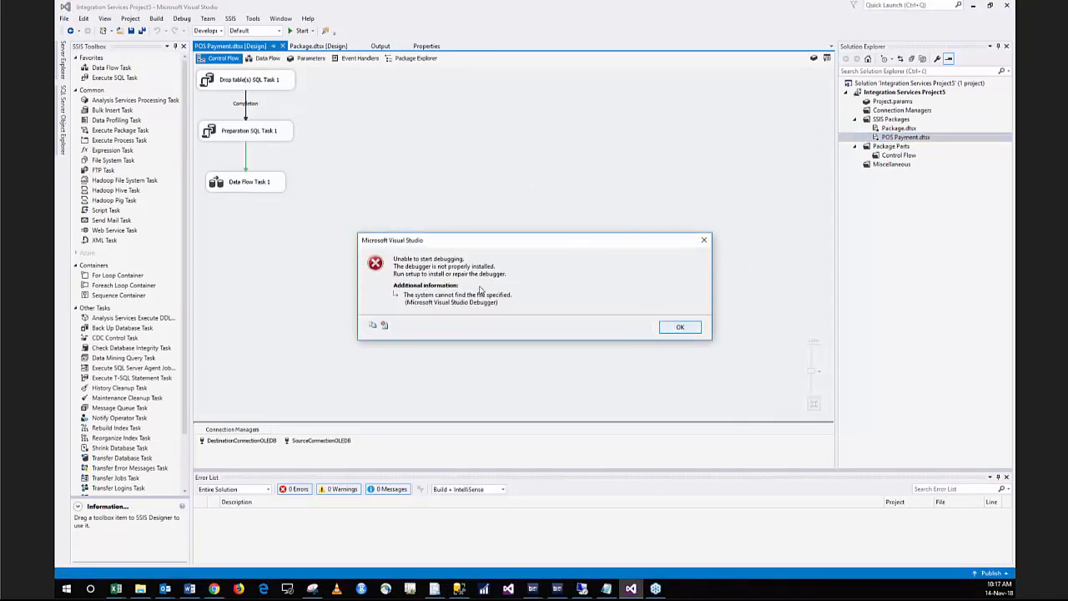
click(672, 326)
right_click(892, 138)
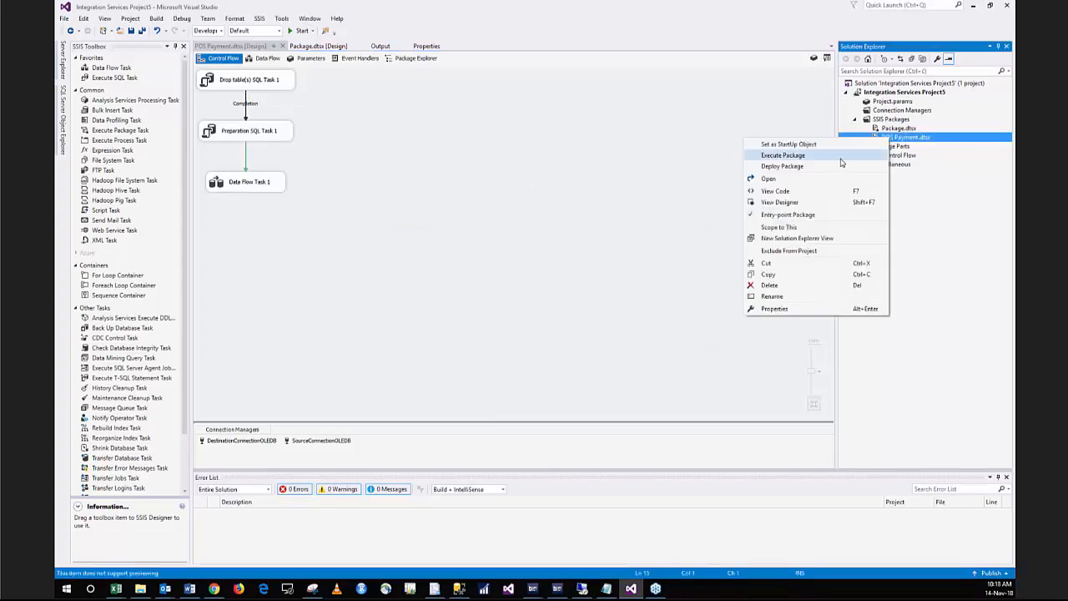
click(707, 158)
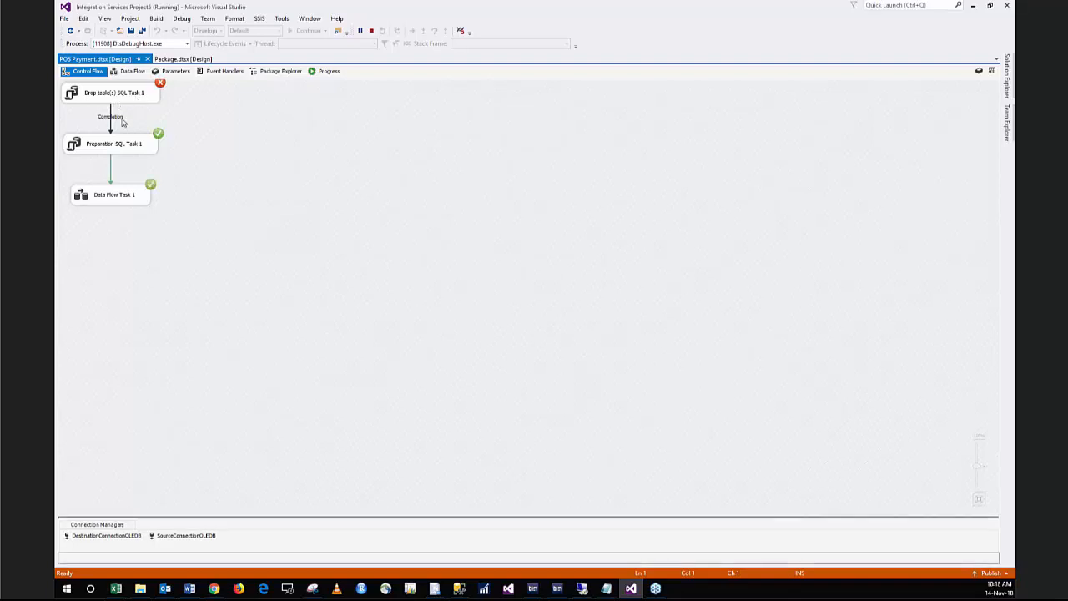
click(131, 71)
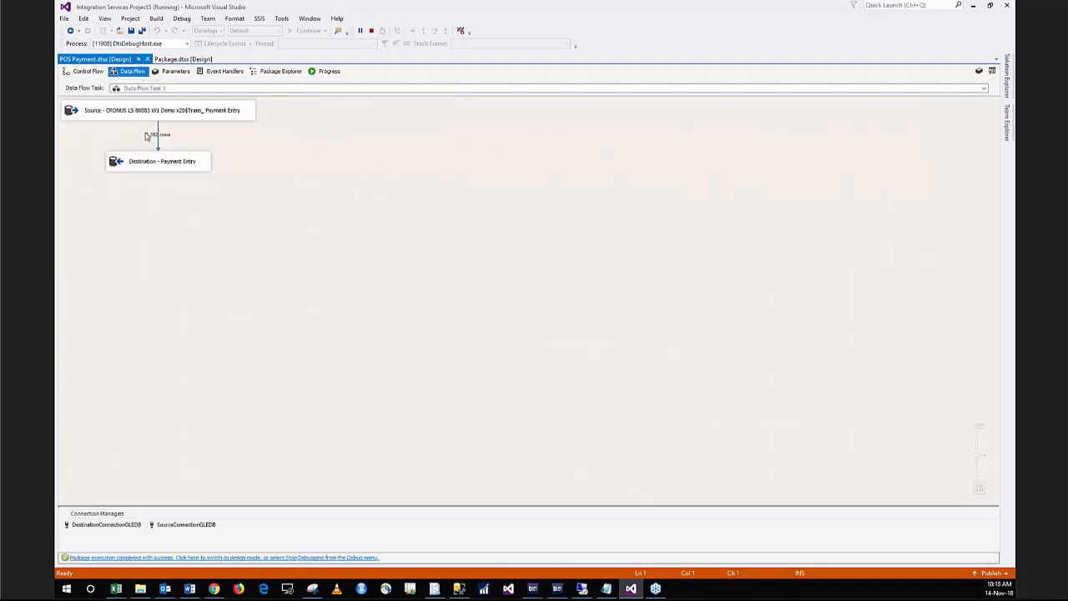
- Switch to SQL Server Management Studio, refresh the filtered tables, and view the top 1000 rows of POS.Payment Entry
key(alt+Tab)
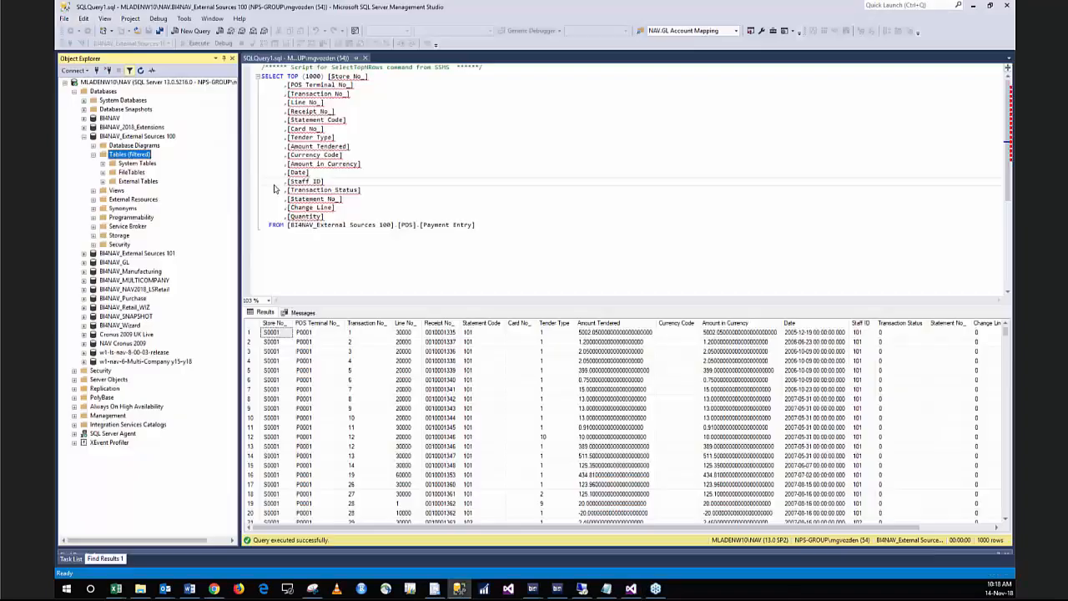
right_click(147, 159)
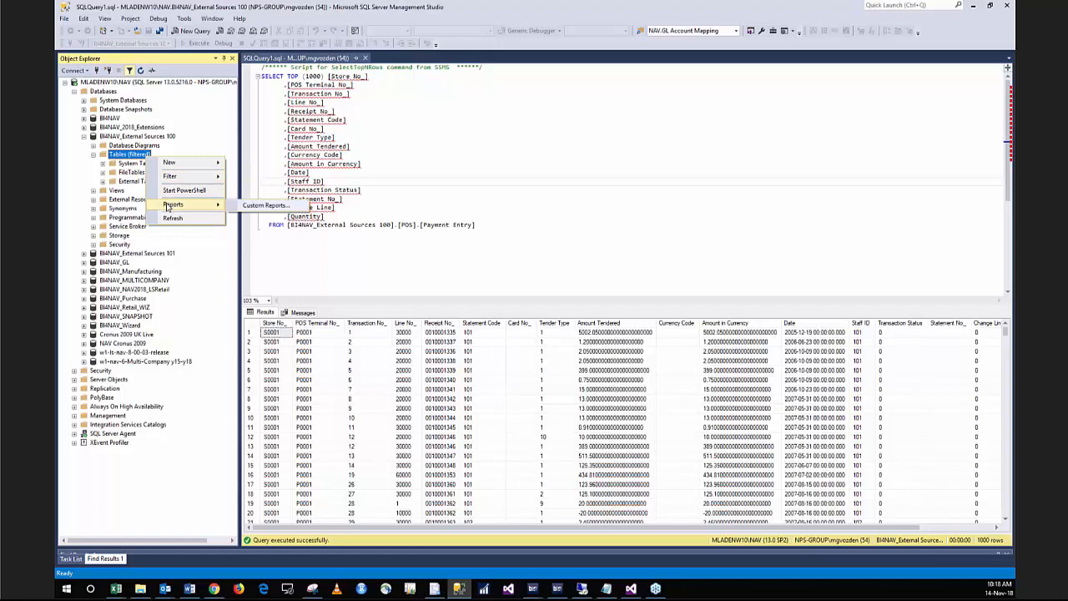
click(172, 216)
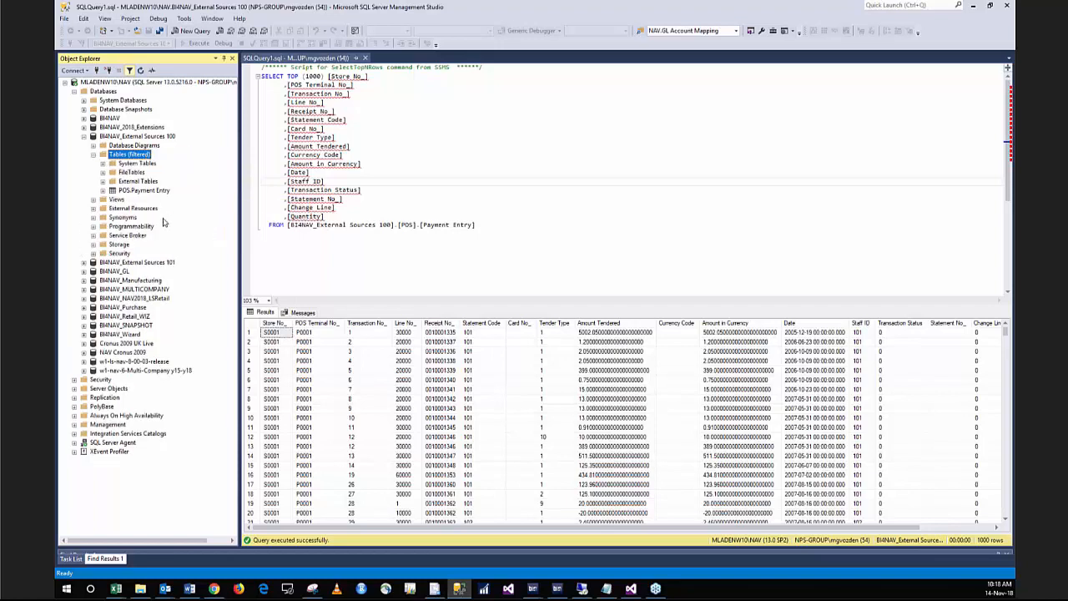
click(151, 191)
right_click(151, 193)
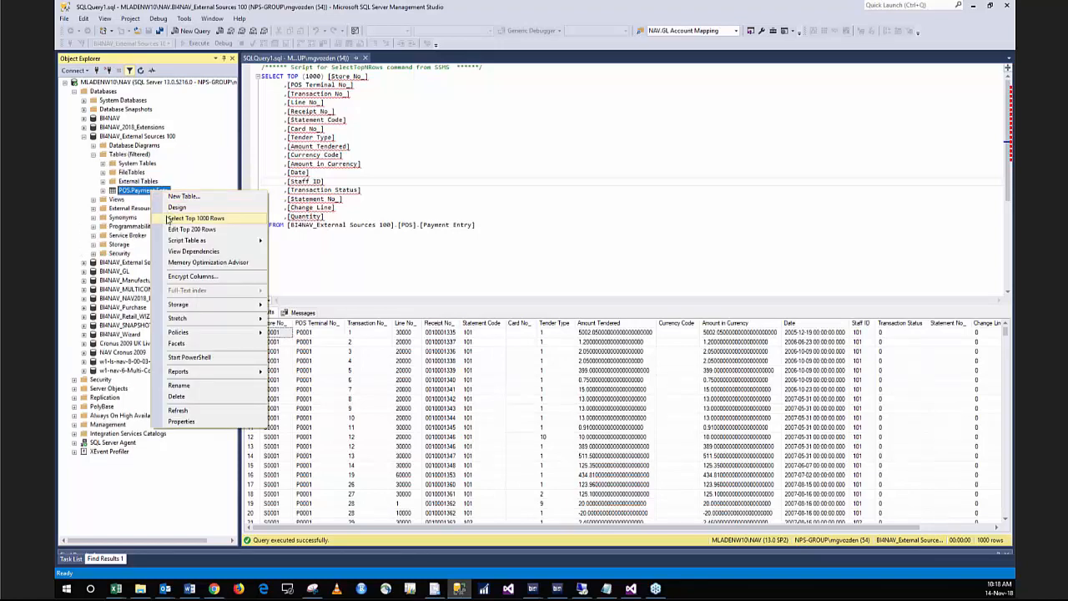
click(177, 216)
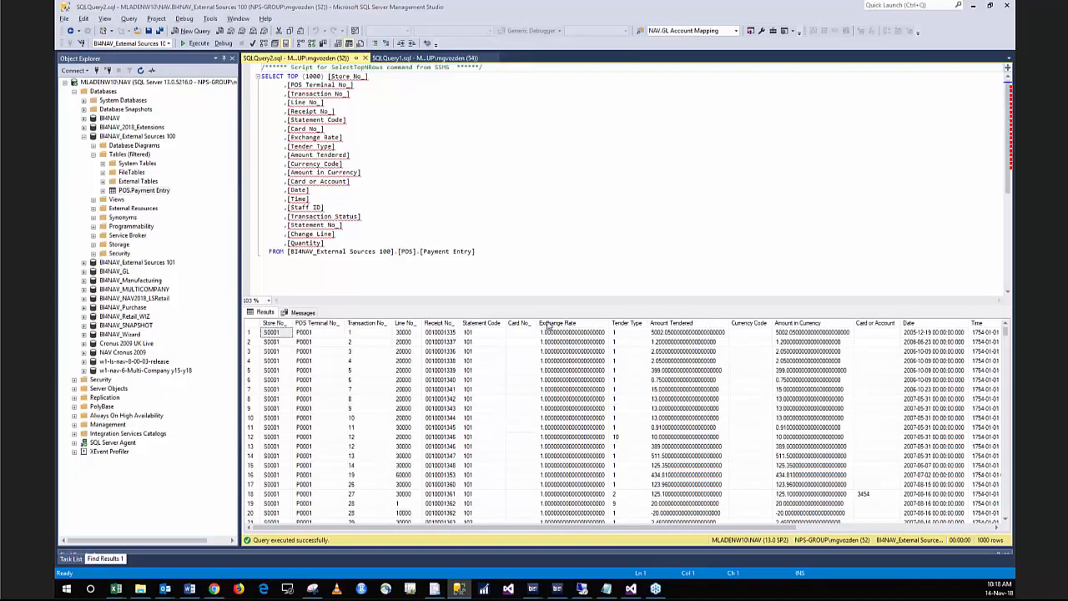
- Switch to Visual Studio and change the SQL statement of Drop table(s) SQL Task 1 to DROP TABLE IF EXIST [POS].[Payment Entry] GO
key(alt+Tab)
click(90, 72)
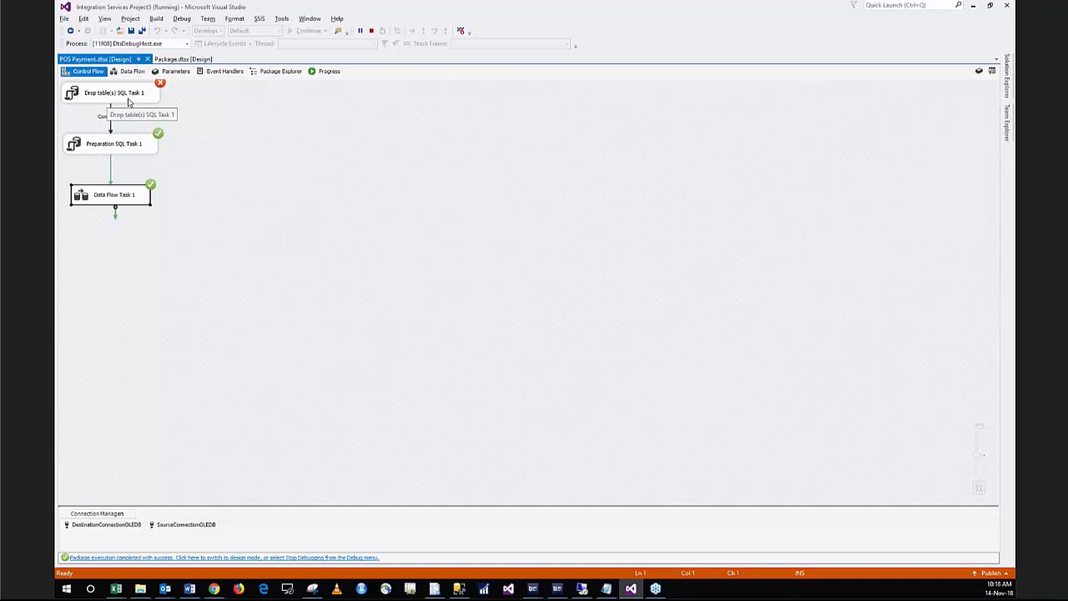
double_click(130, 101)
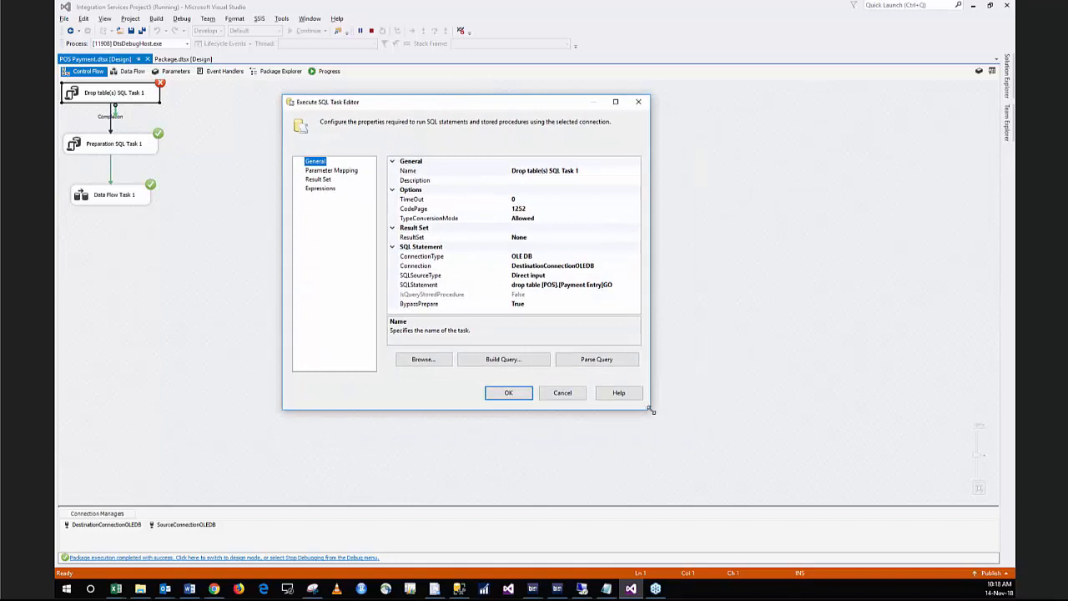
drag(652, 411, 757, 452)
click(684, 285)
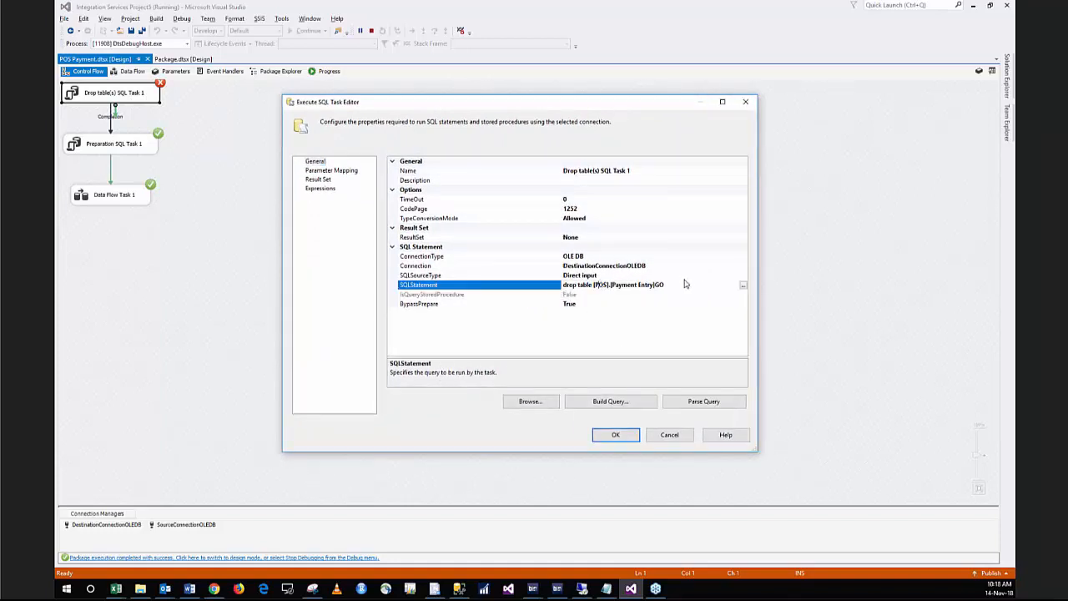
click(742, 285)
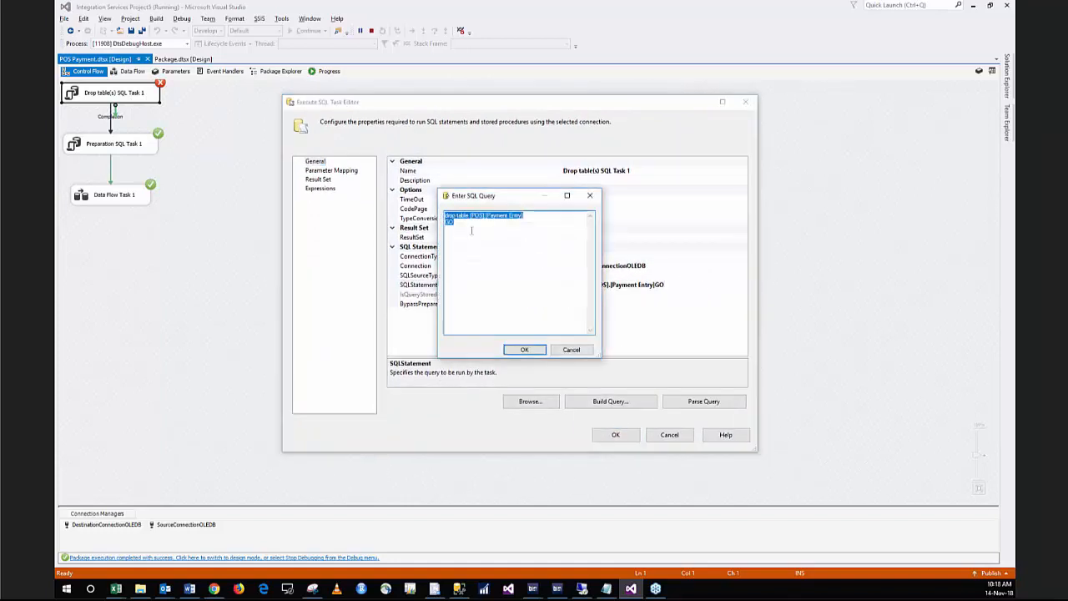
click(473, 221)
click(445, 216)
key(Return)
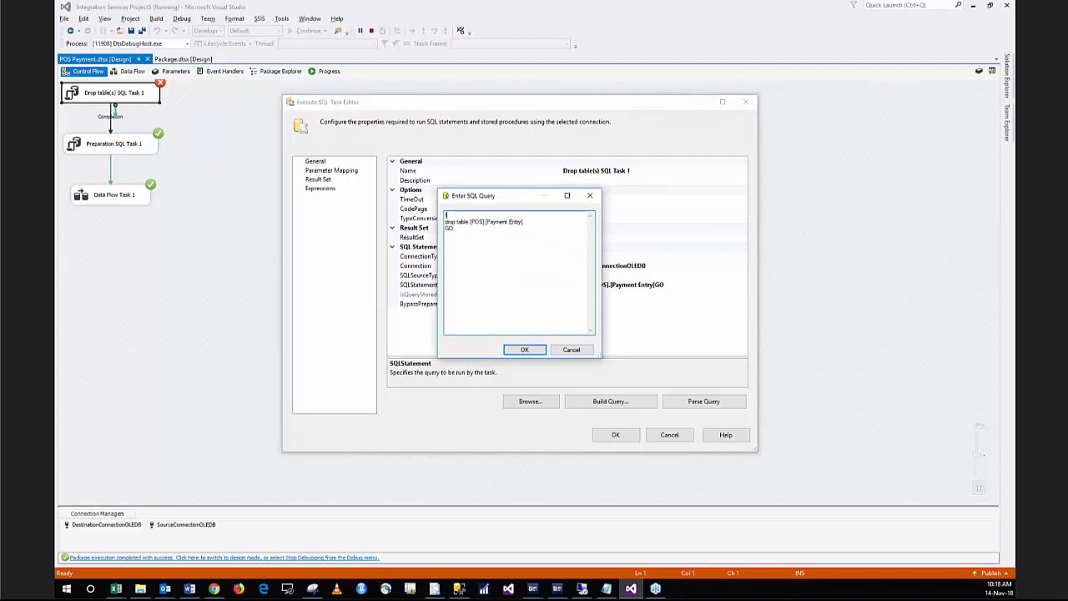
text(IF EX)
text(DROP TABLE IF)
drag(469, 222, 444, 222)
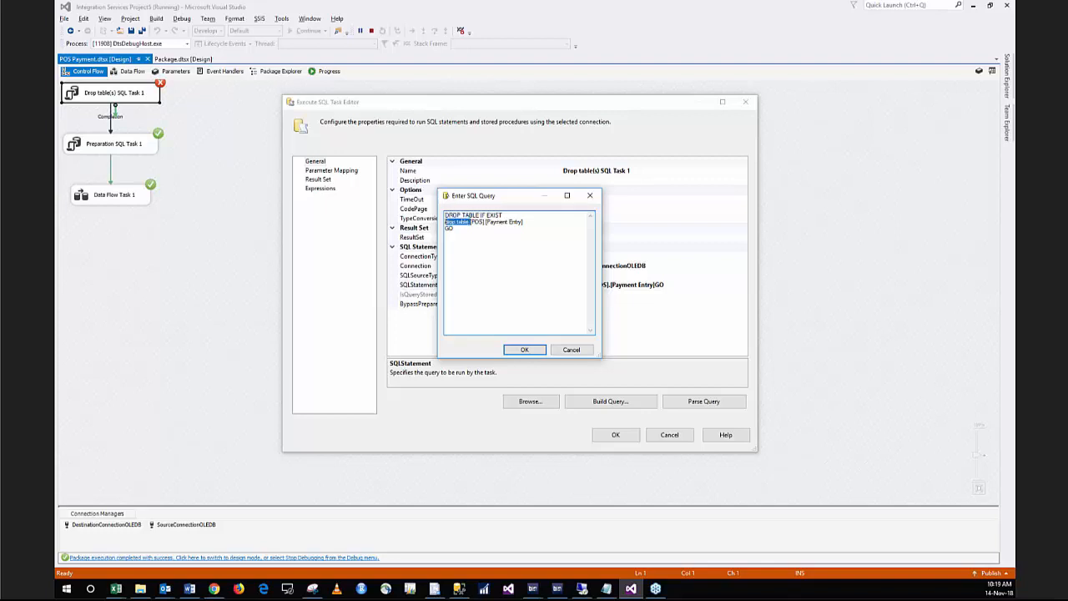
key(Delete)
click(524, 350)
click(617, 434)
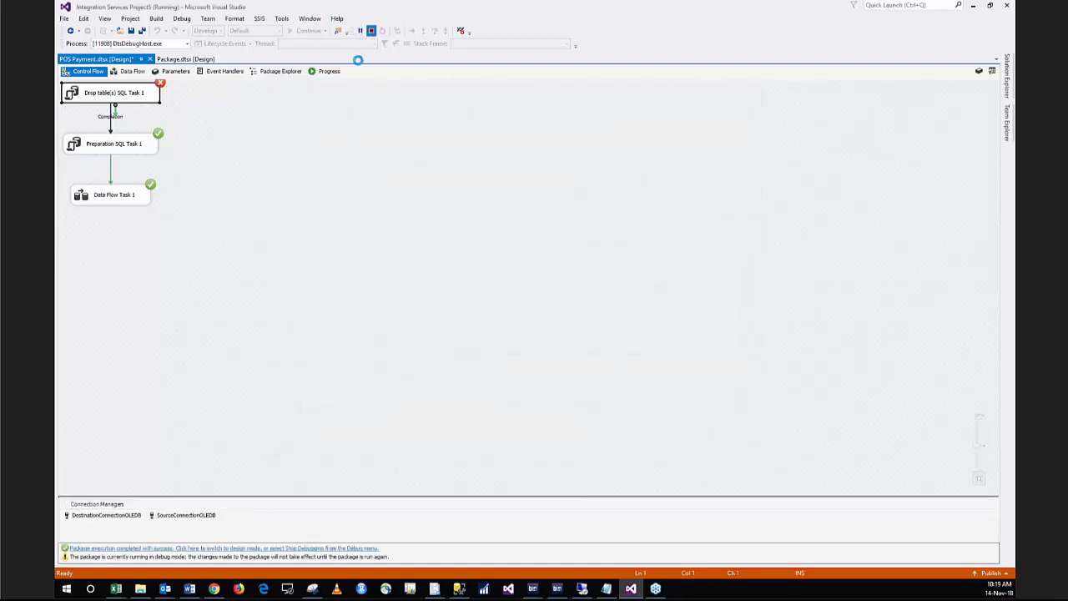
- Stop debugging, execute the POS Payment.dtsx package again, and copy the SQL statement from Drop table(s) SQL Task 1
click(371, 30)
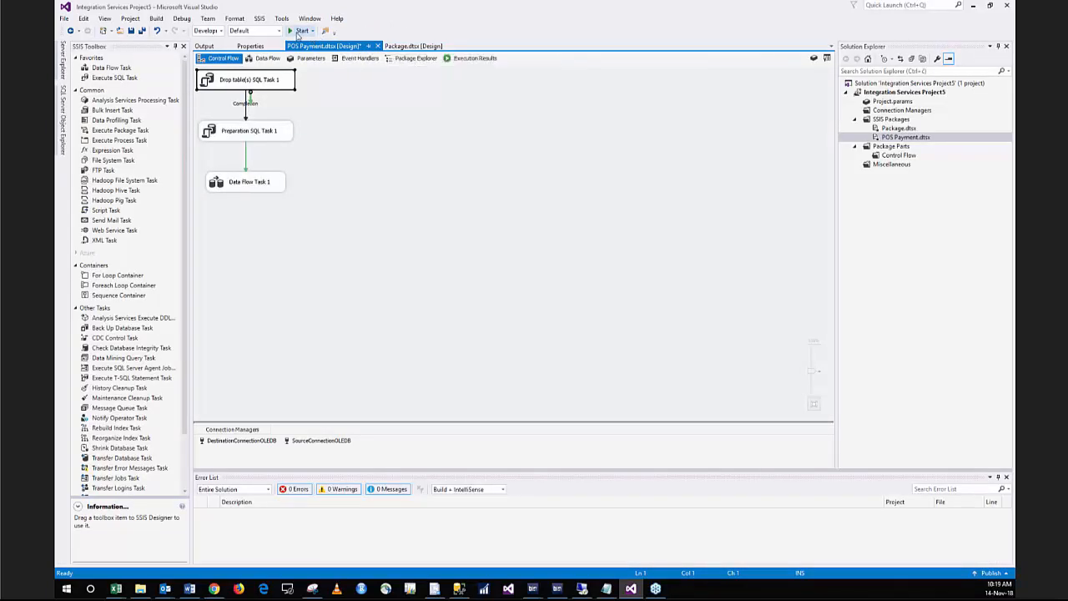
click(299, 32)
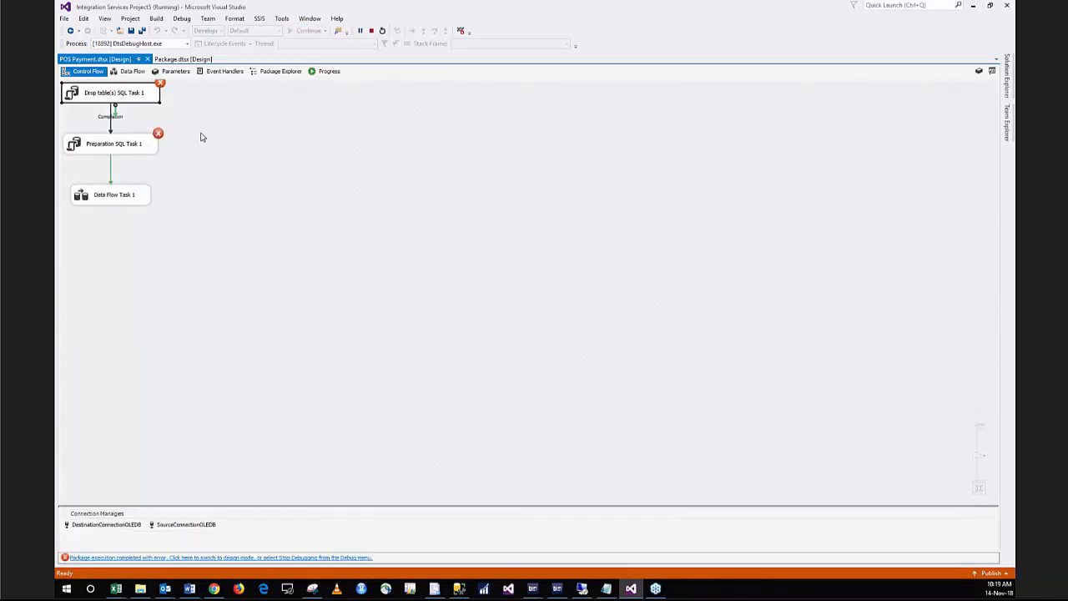
double_click(143, 102)
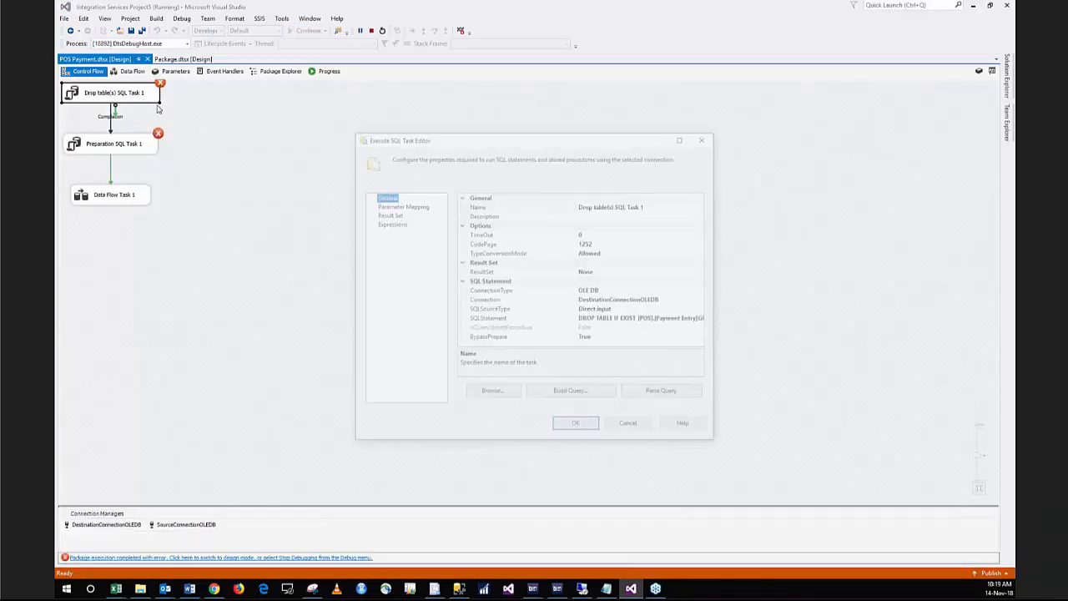
click(623, 319)
click(705, 319)
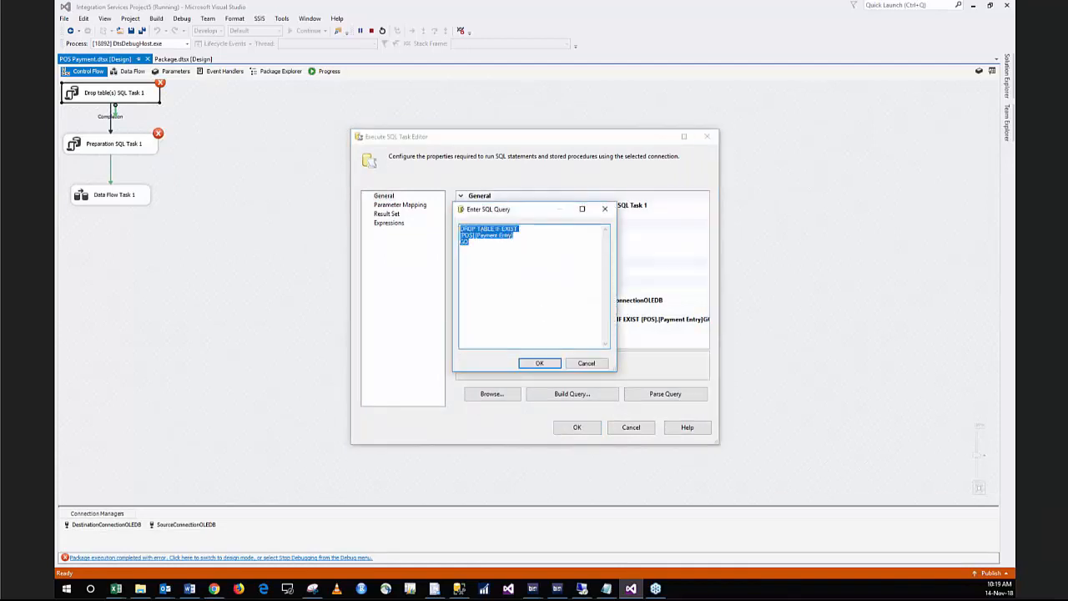
right_click(484, 230)
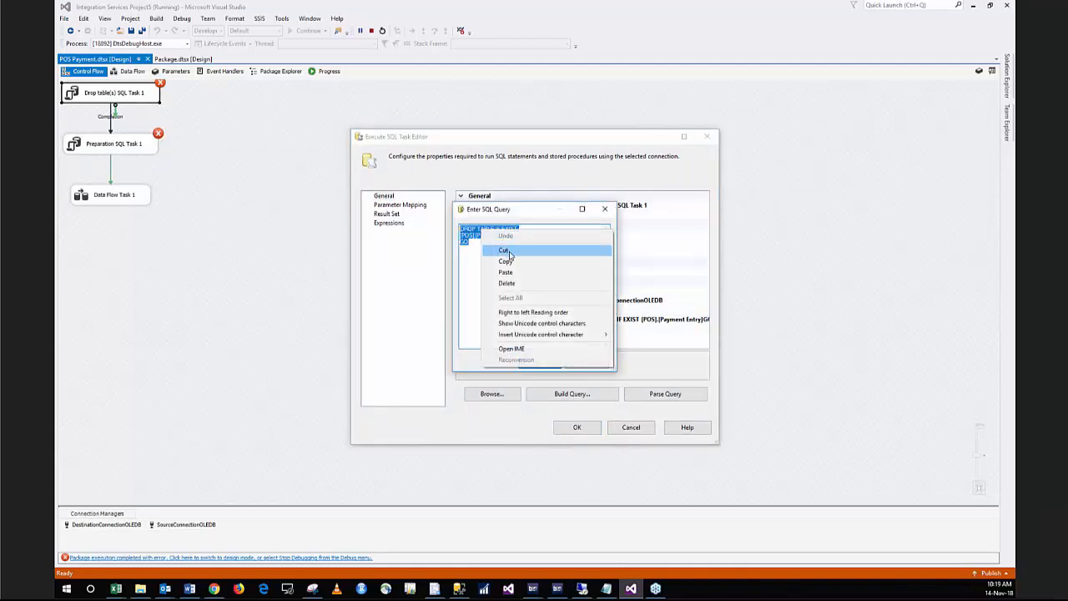
click(505, 261)
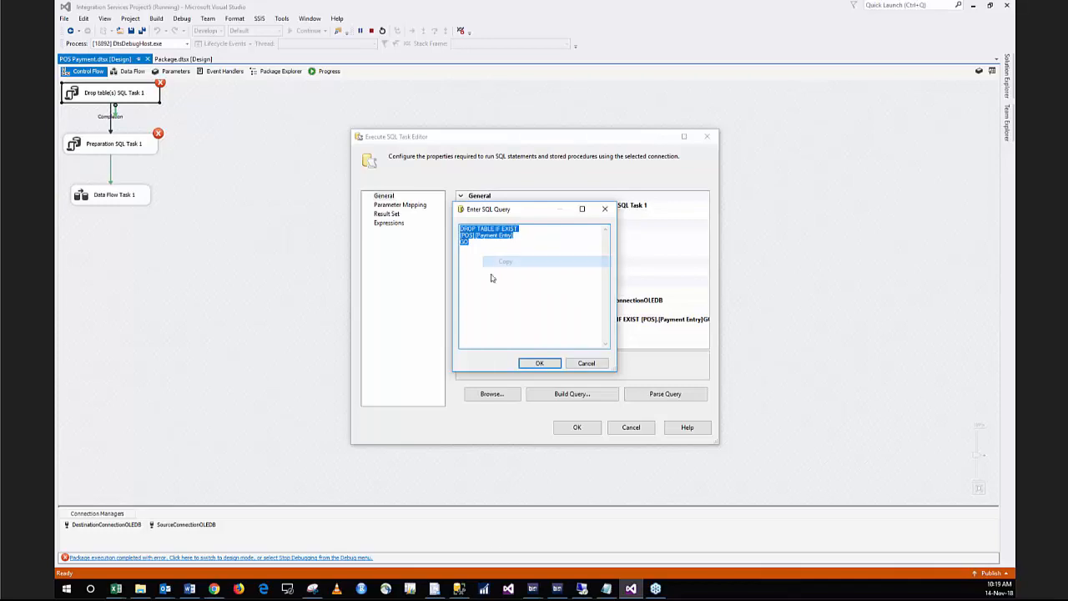
- In SQL Server Management Studio, paste the statement into a new BI4NAV_External Sources 100 query, correct EXIST to EXISTS, and execute it
click(459, 589)
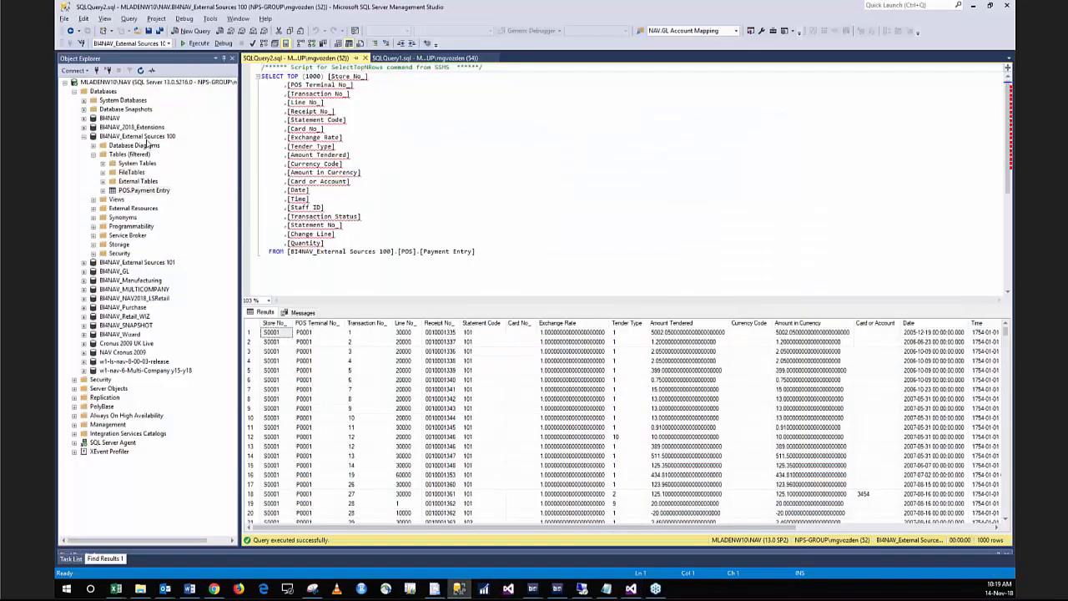
right_click(142, 136)
click(171, 154)
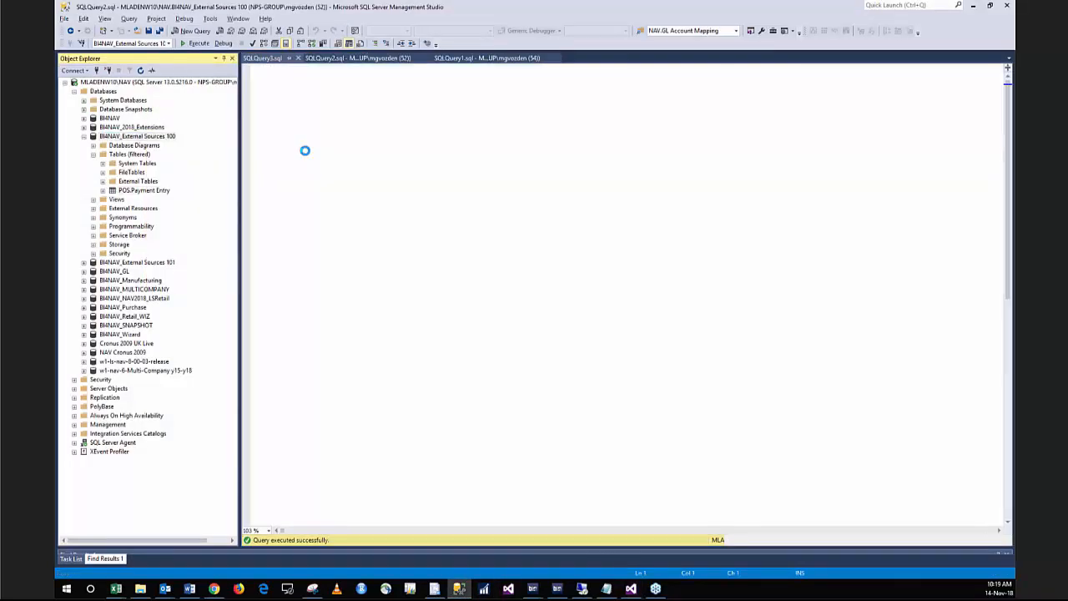
text(DROP TABLE IF EXIST [POS].[Payment Entry] GO)
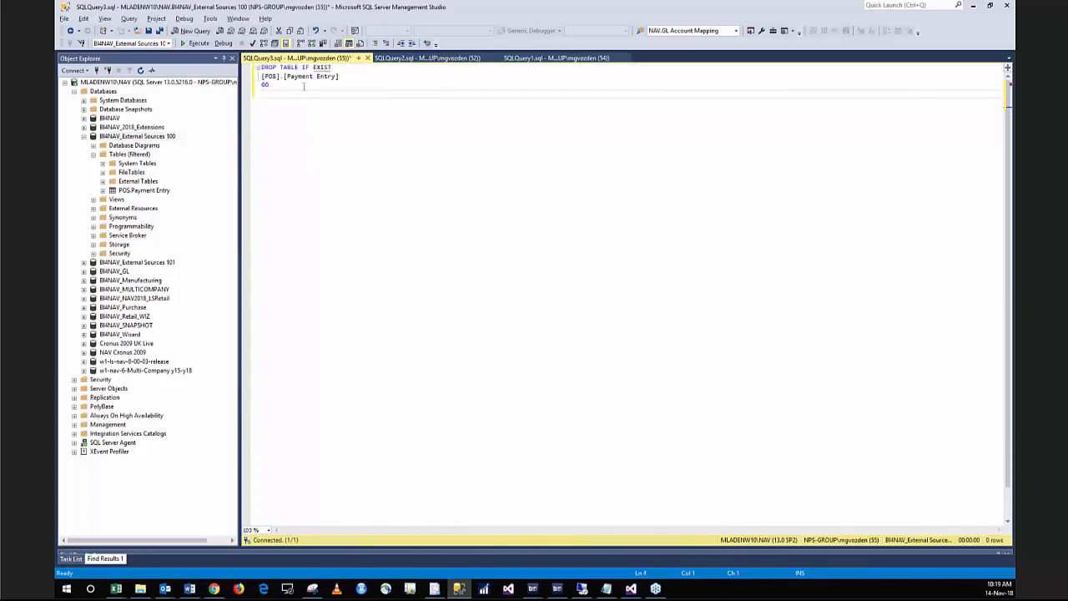
click(335, 67)
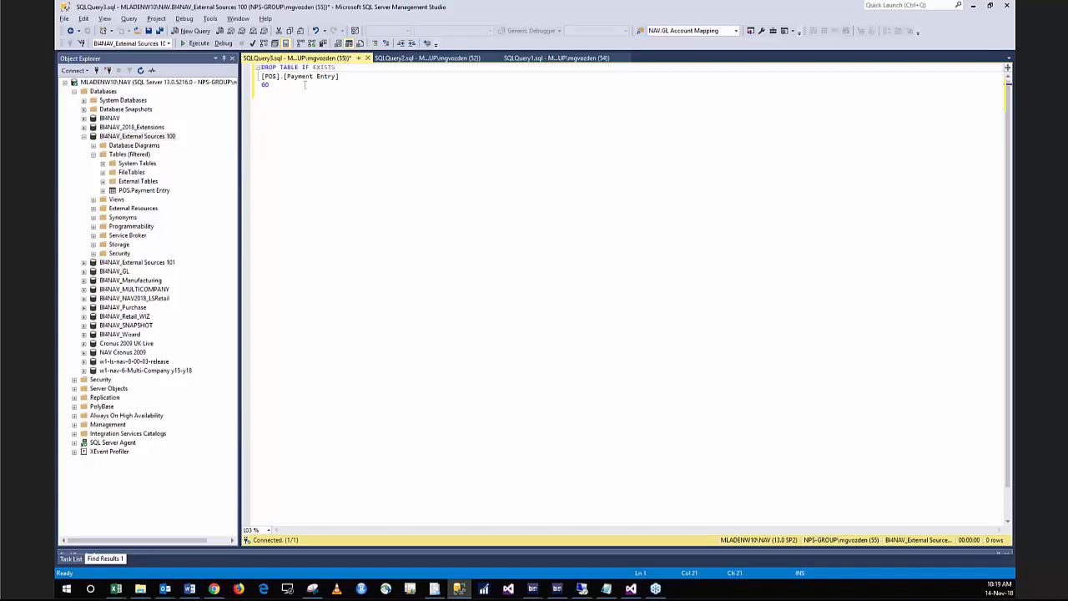
key(ctrl+a)
key(F5)
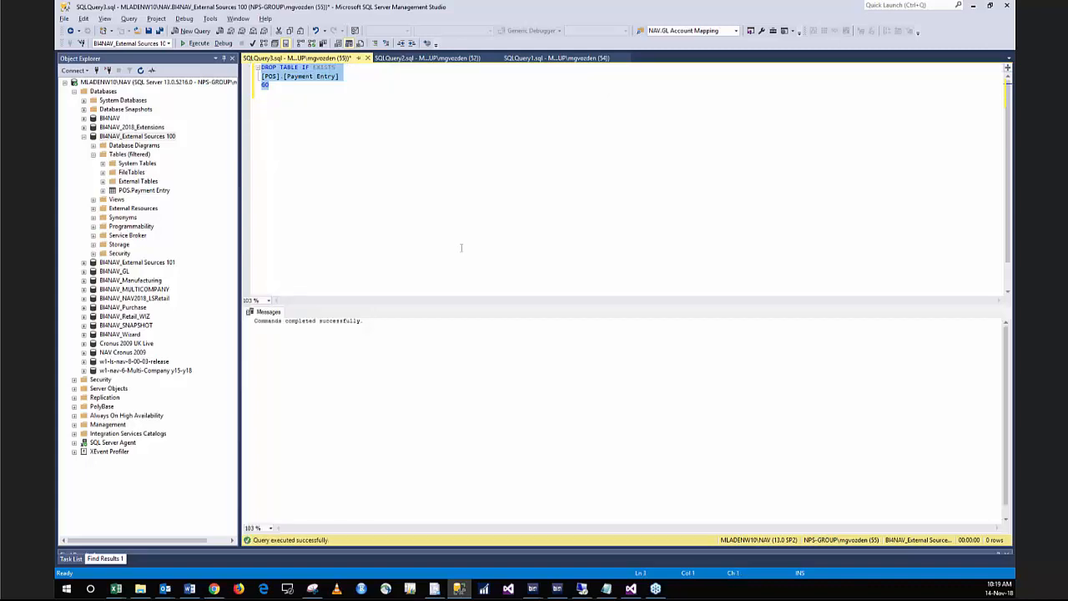
- Refresh the BI4NAV_External Sources 100 database and check its filtered tables for POS.Payment Entry
right_click(145, 138)
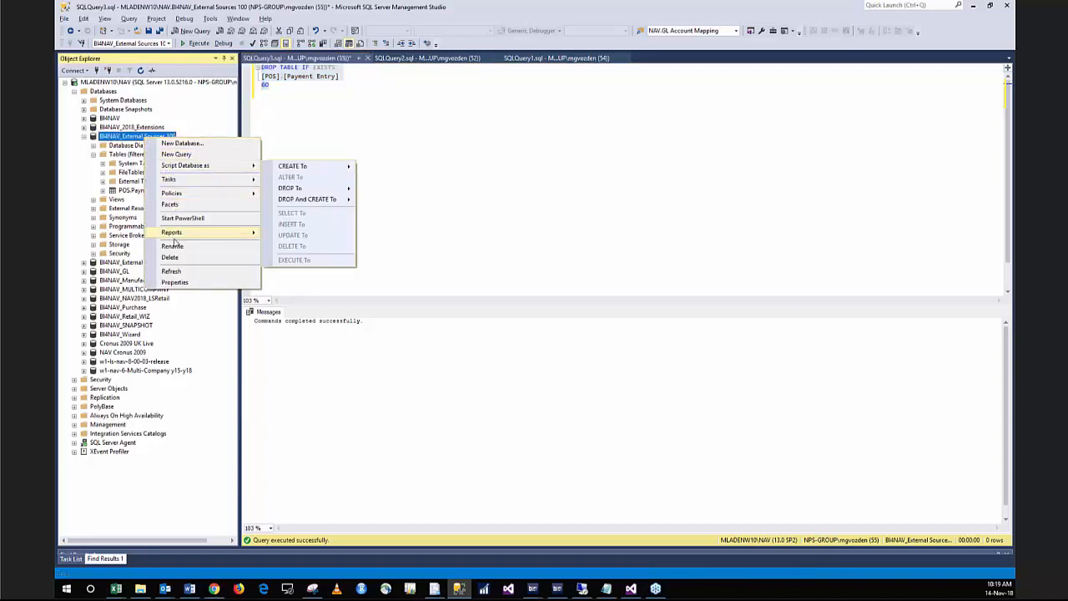
click(171, 271)
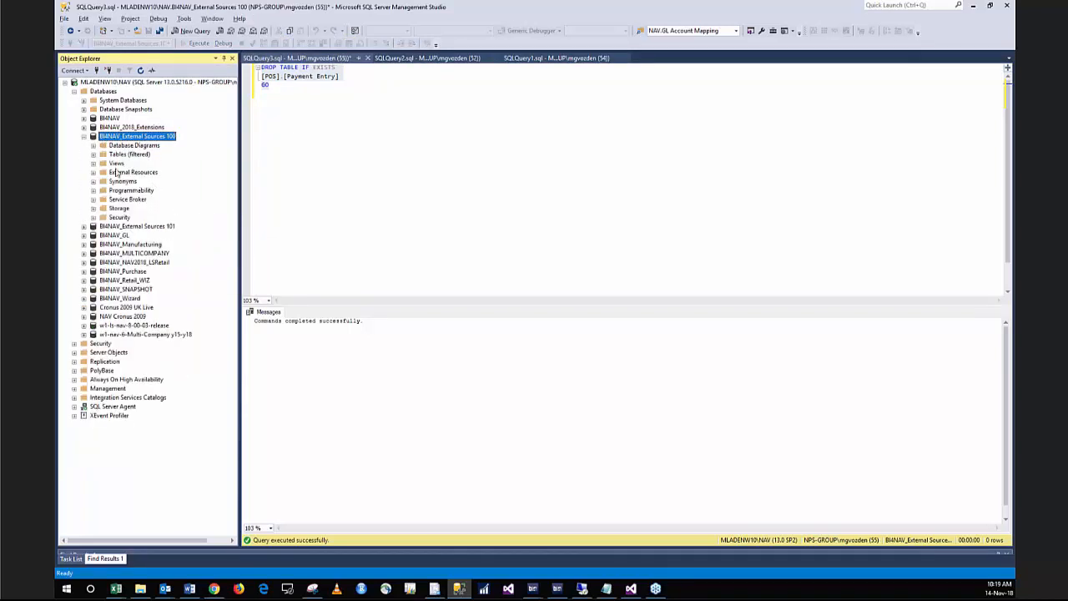
click(93, 154)
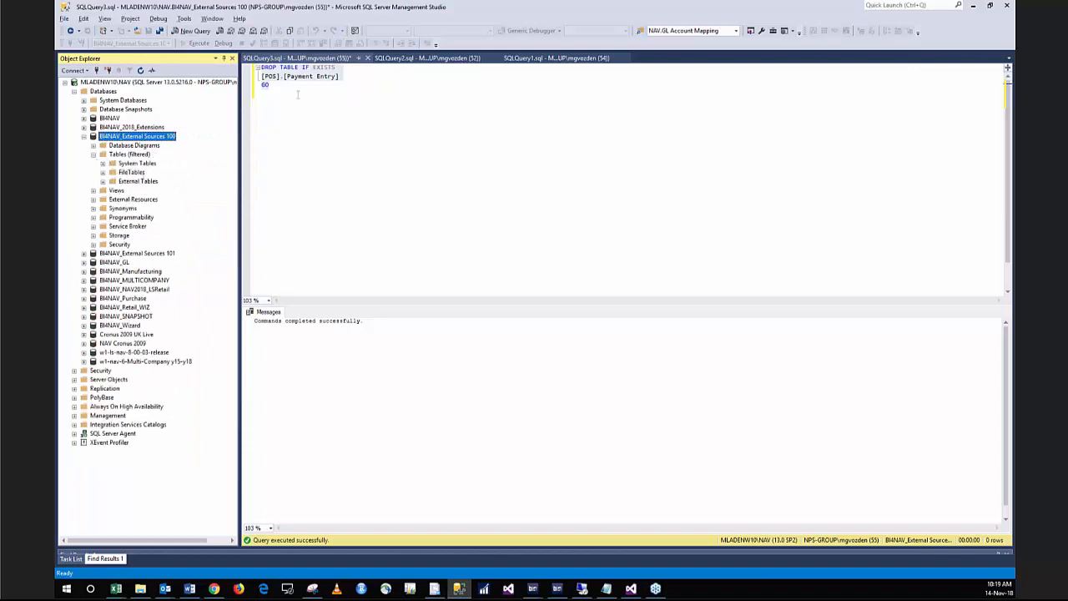
- Copy the corrected DROP TABLE IF EXISTS query into Drop table(s) SQL Task 1 in Visual Studio, replacing its SQL statement
drag(297, 94, 261, 67)
key(ctrl+c)
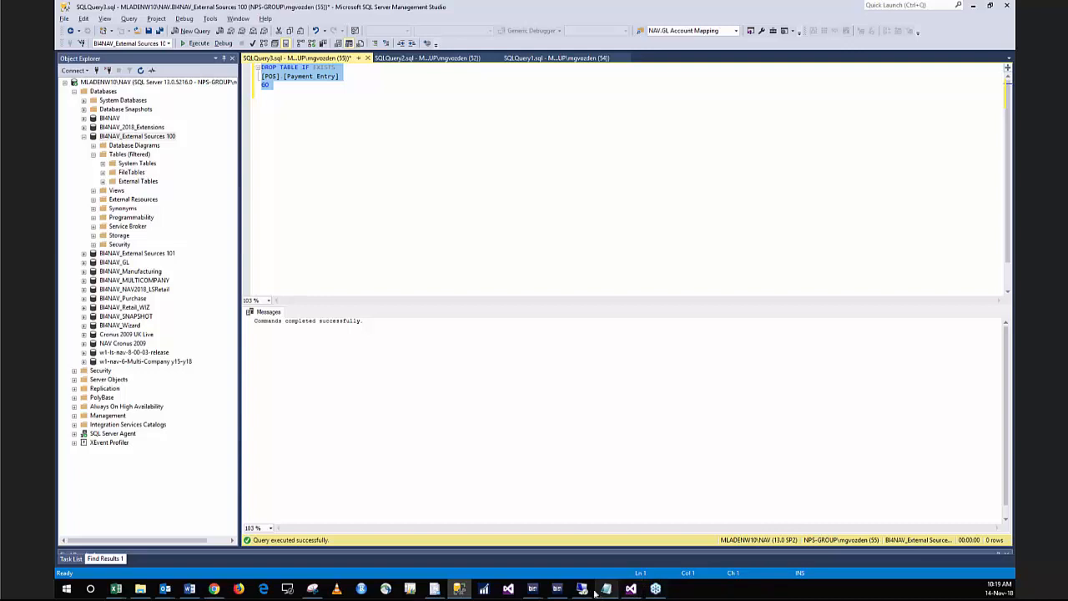
click(630, 588)
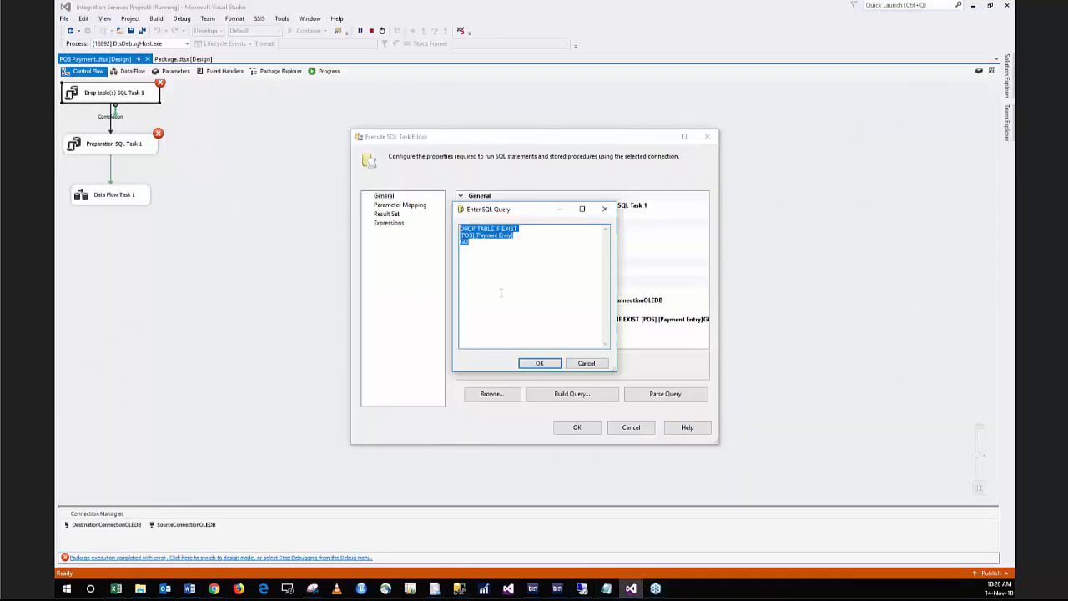
key(Delete)
key(ctrl+v)
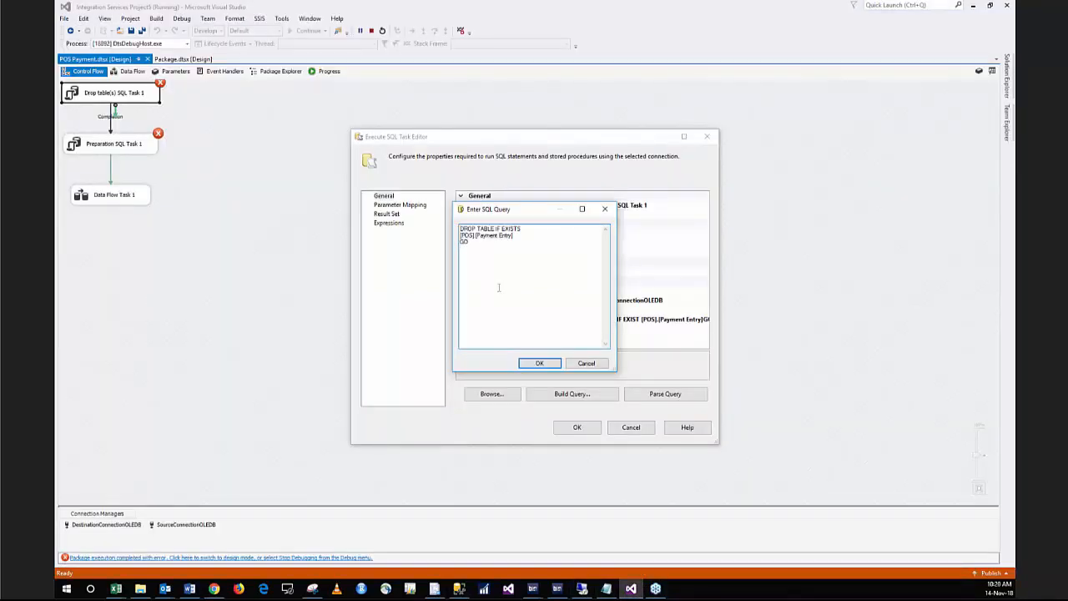
click(539, 363)
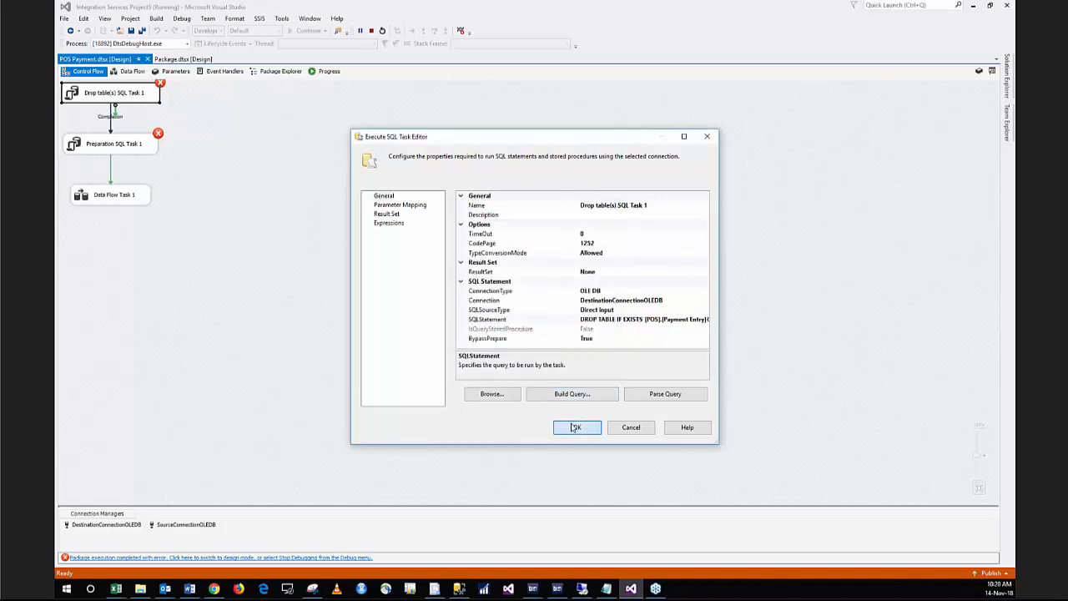
click(576, 427)
- Stop debugging, execute the POS Payment.dtsx package again, and review its data flow and control flow
click(371, 30)
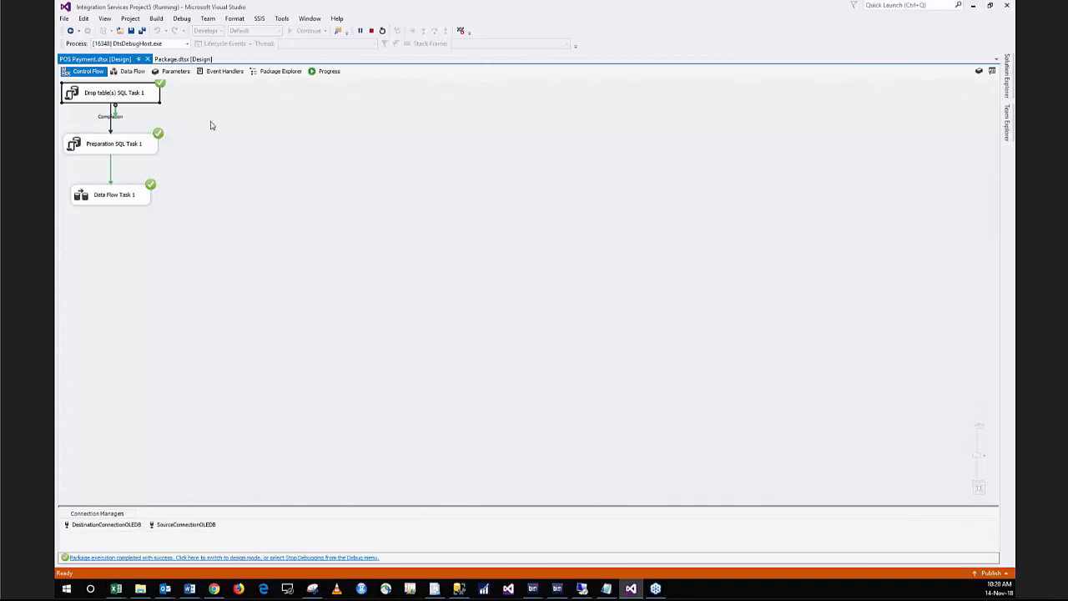
click(130, 73)
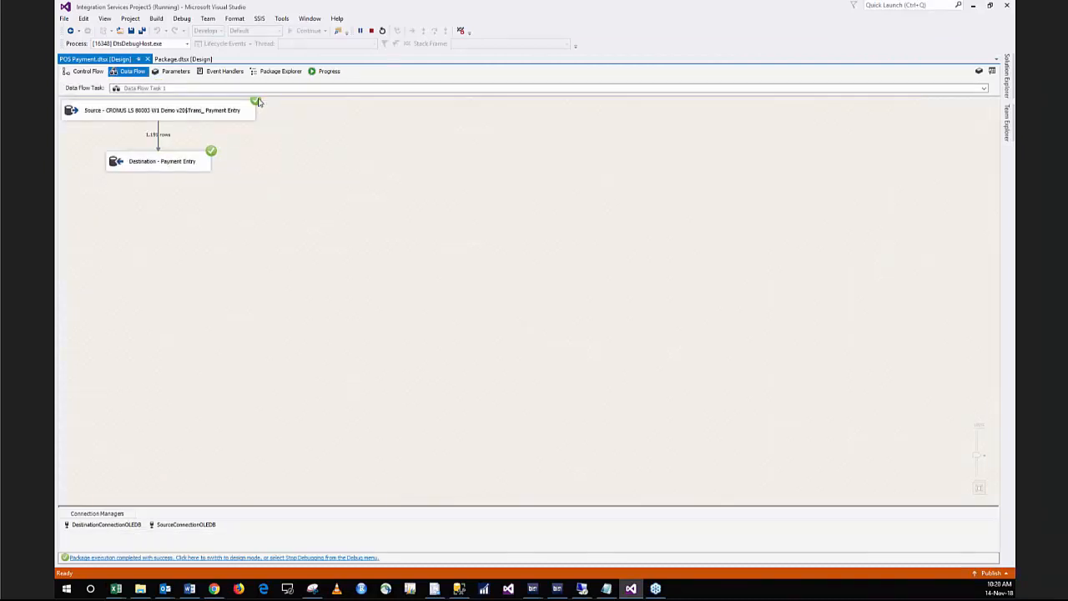
click(81, 72)
click(131, 73)
click(92, 75)
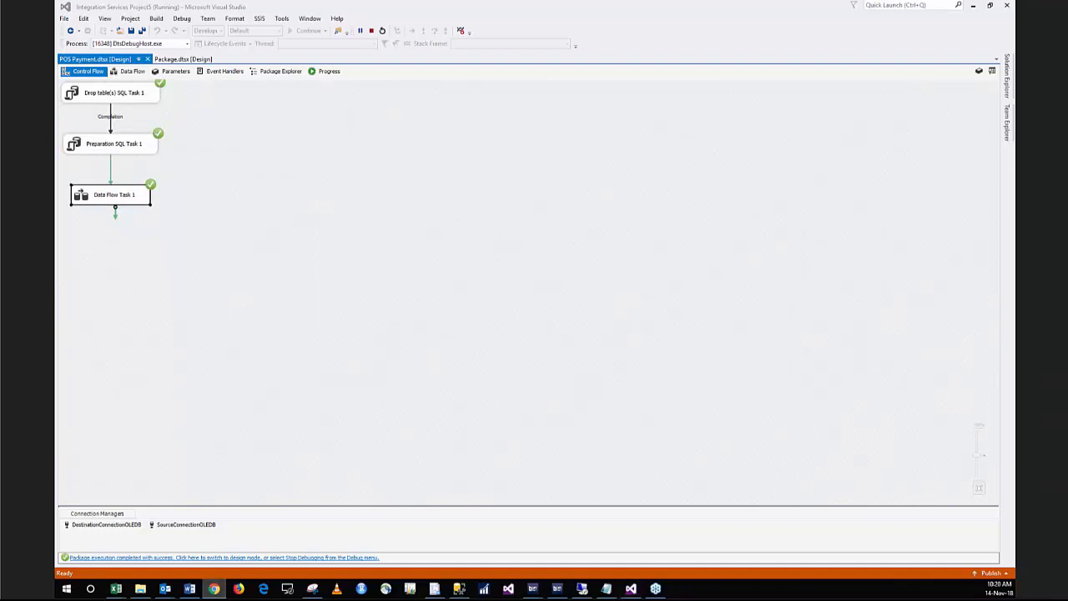
- Switch to Chrome, open the TechBrothersIT YouTube channel in a new tab, and pause its introduction video
drag(55, 158, 269, 55)
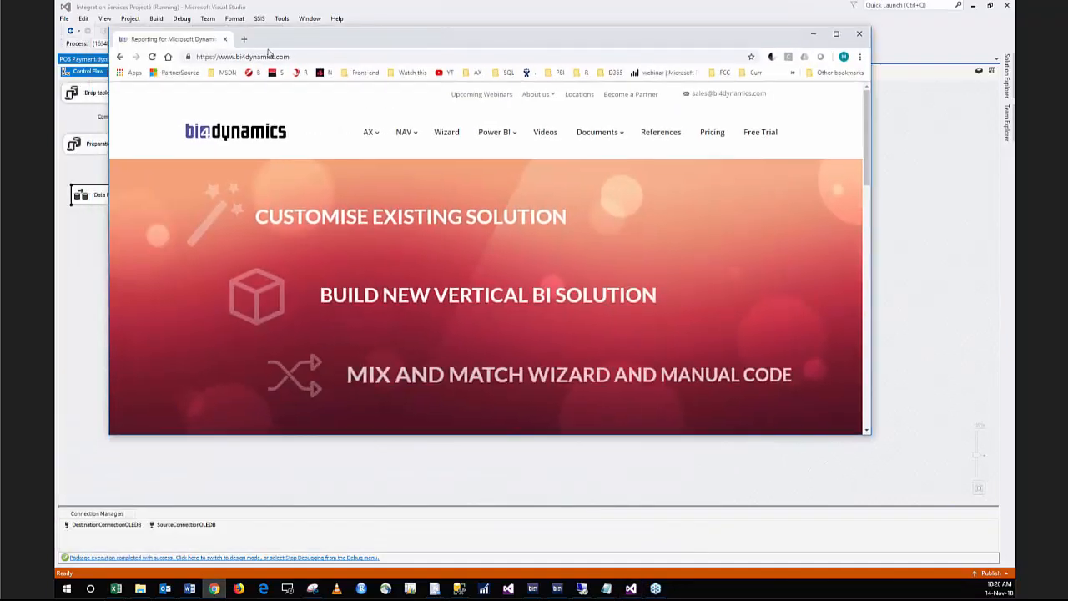
click(243, 40)
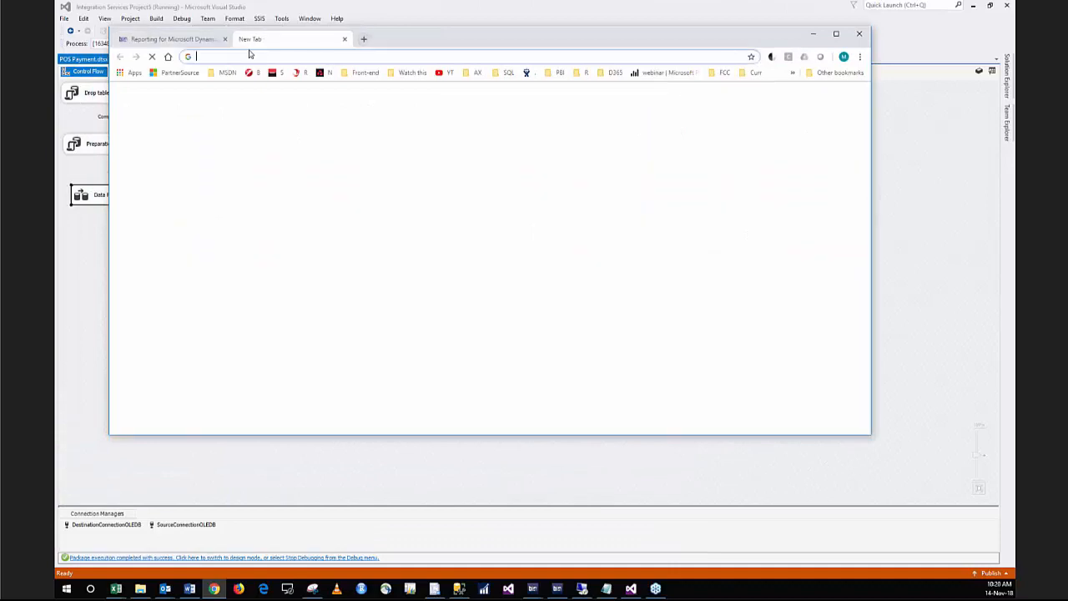
text(TECH)
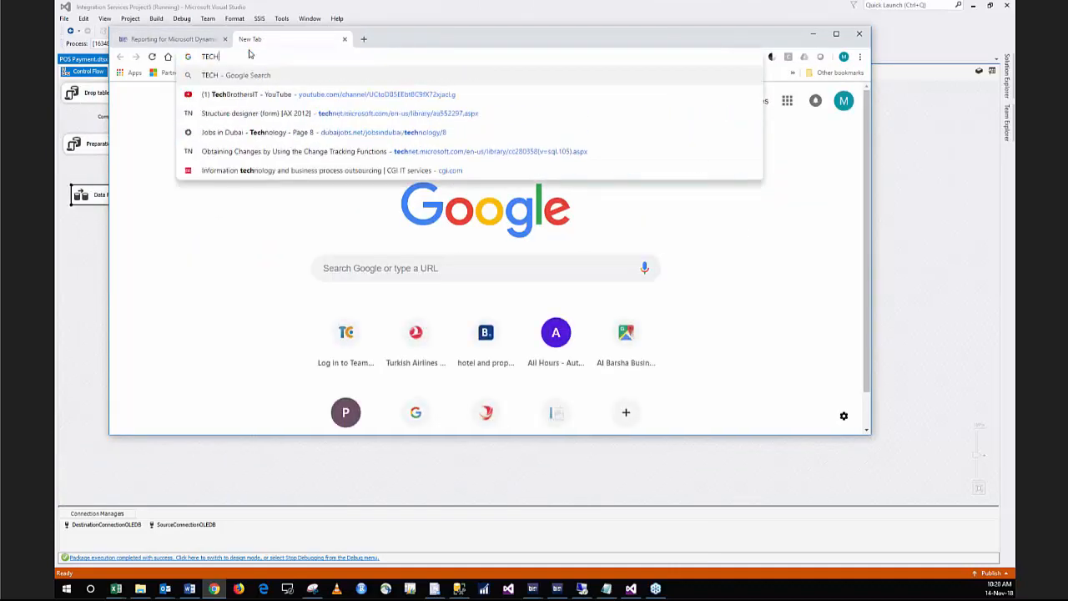
text(B)
key(Down)
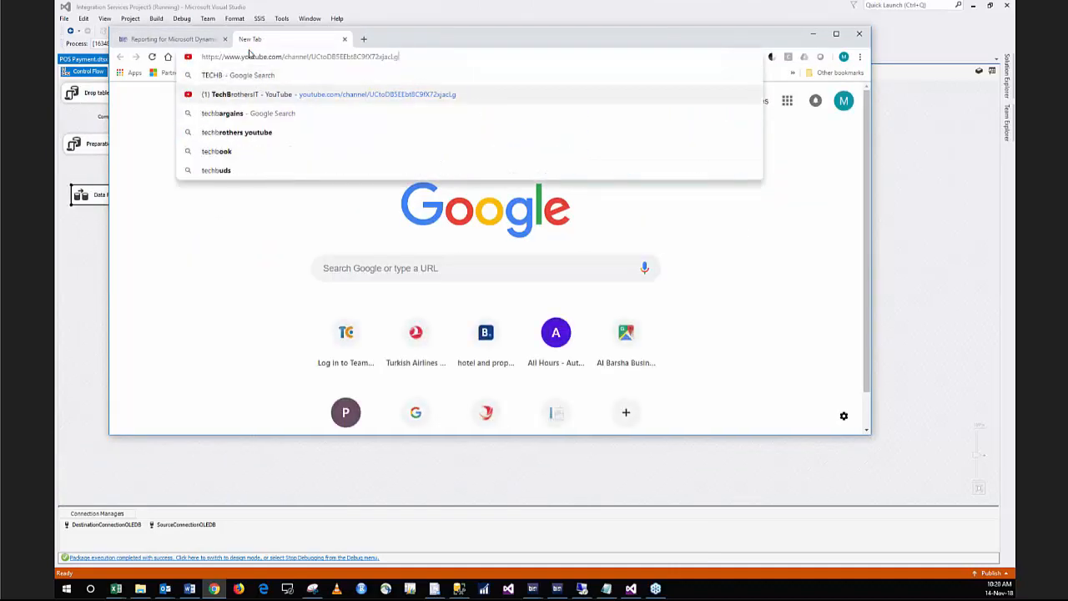
key(Return)
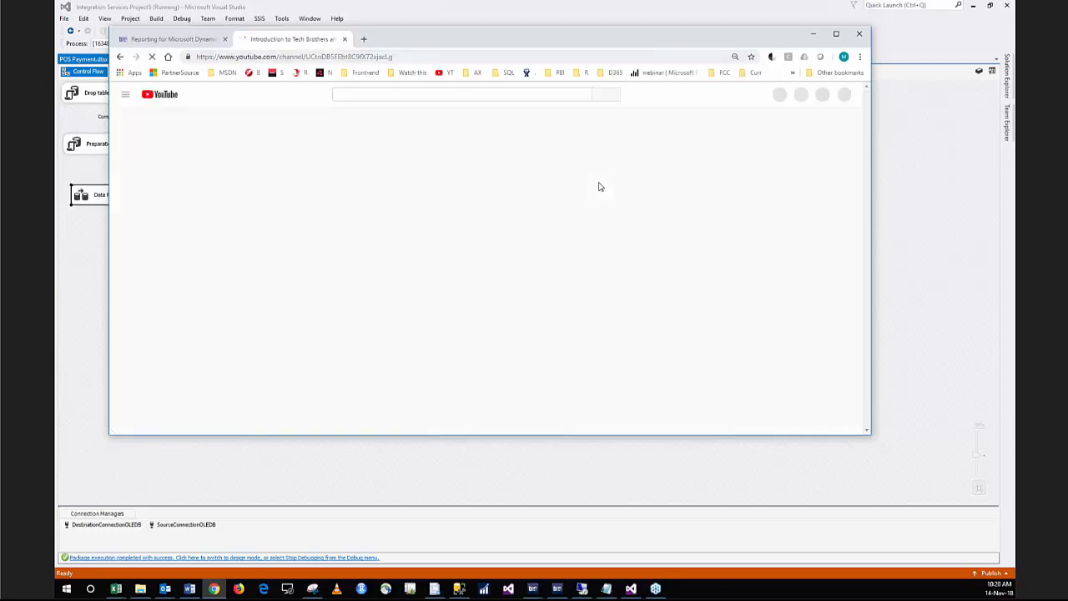
click(836, 33)
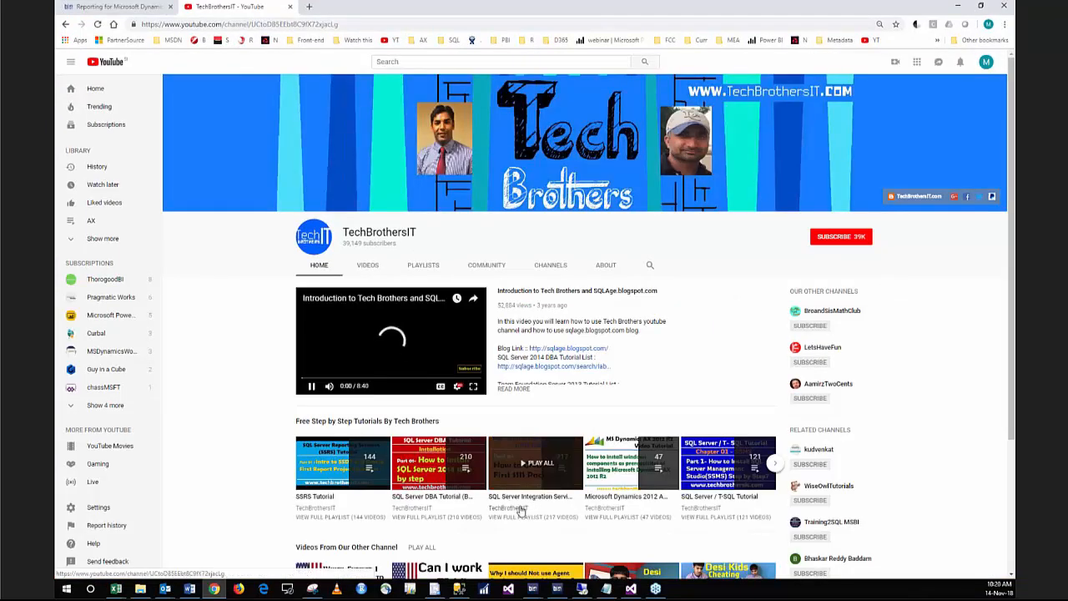
click(309, 386)
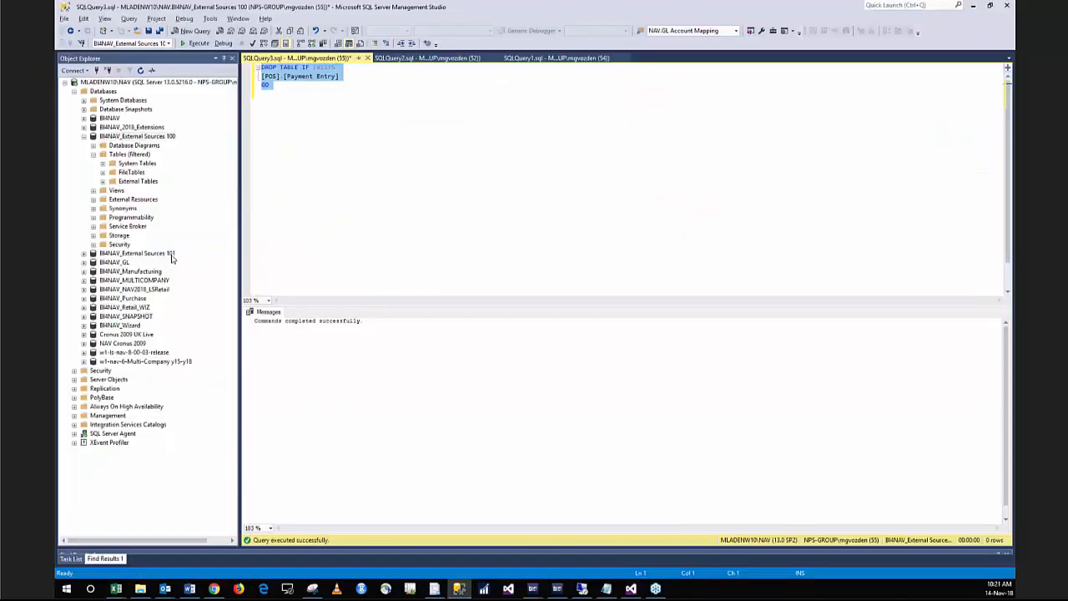
- In SQL Server Management Studio, refresh the filtered tables of BI4NAV_External Sources 100 and query the top 1000 rows of POS.Payment Entry
right_click(135, 156)
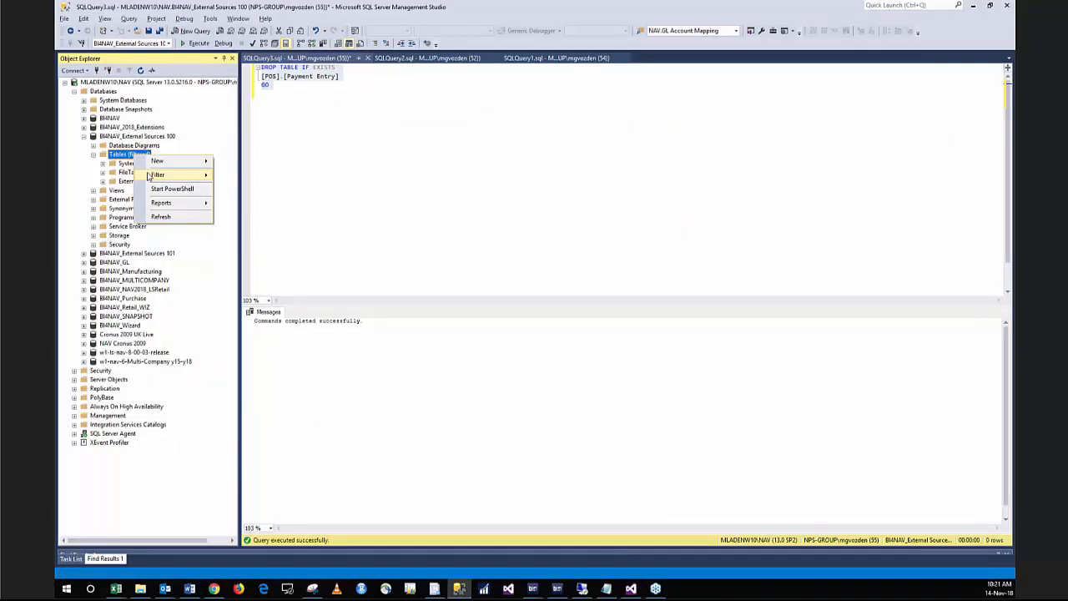
click(159, 217)
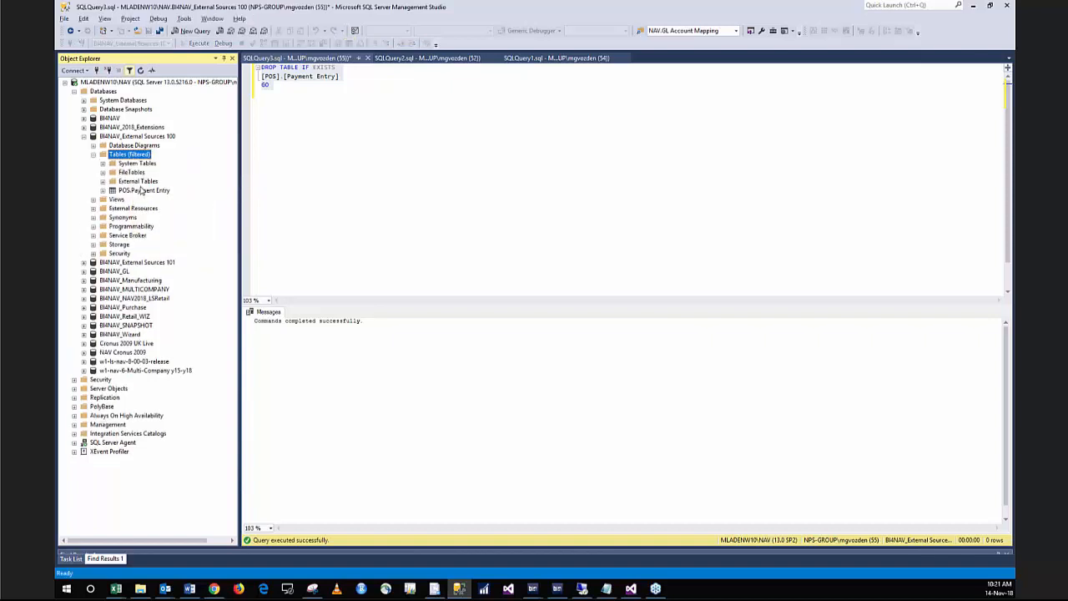
right_click(142, 190)
click(159, 213)
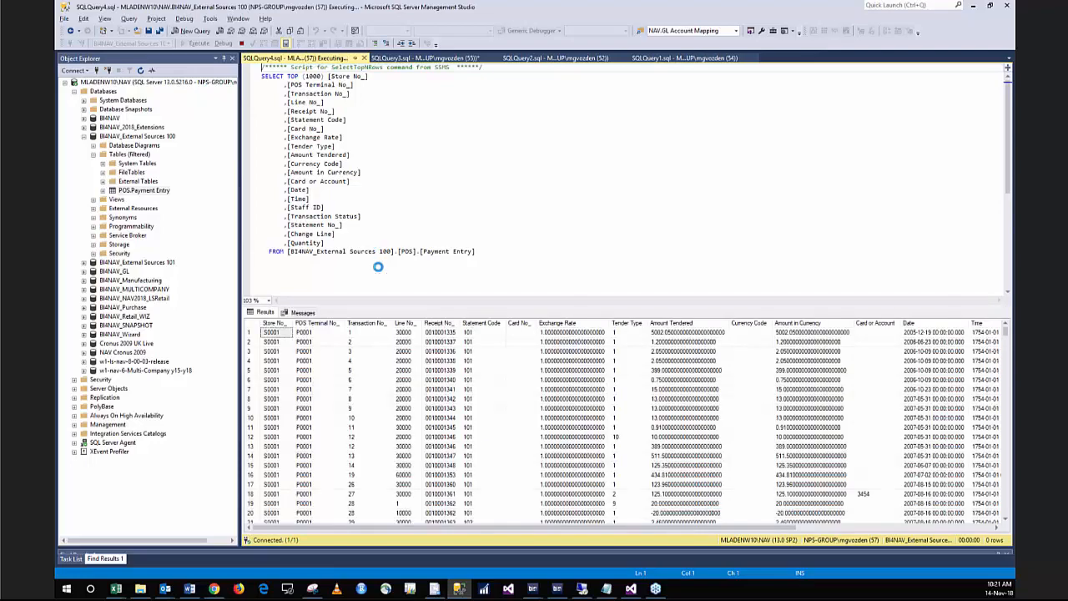
- Return to Visual Studio, stop debugging, and review the SQL statement of Preparation SQL Task 1 without changing it
click(631, 588)
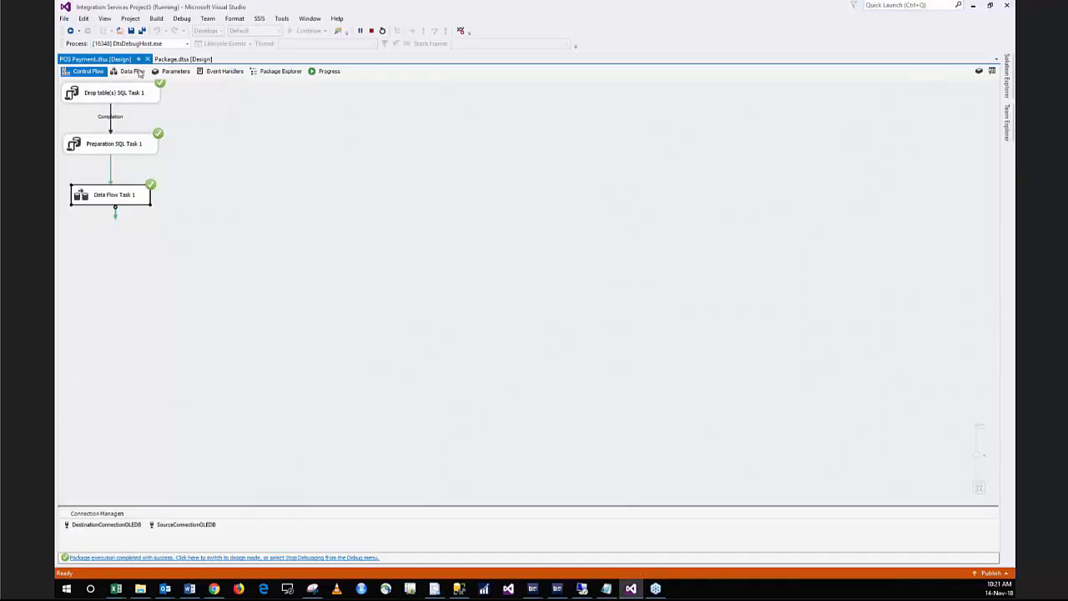
click(371, 31)
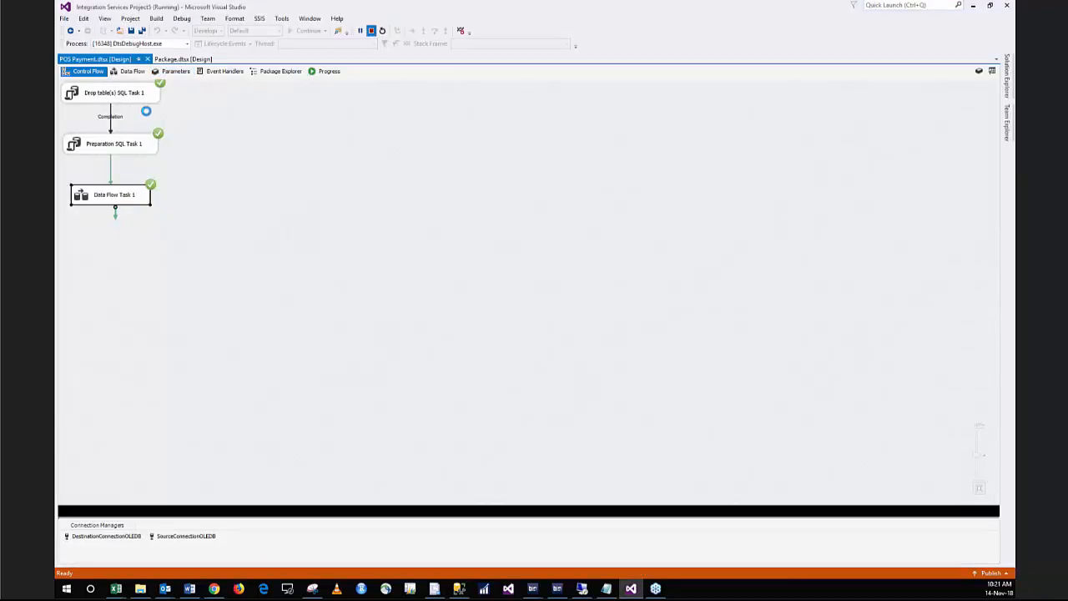
click(240, 88)
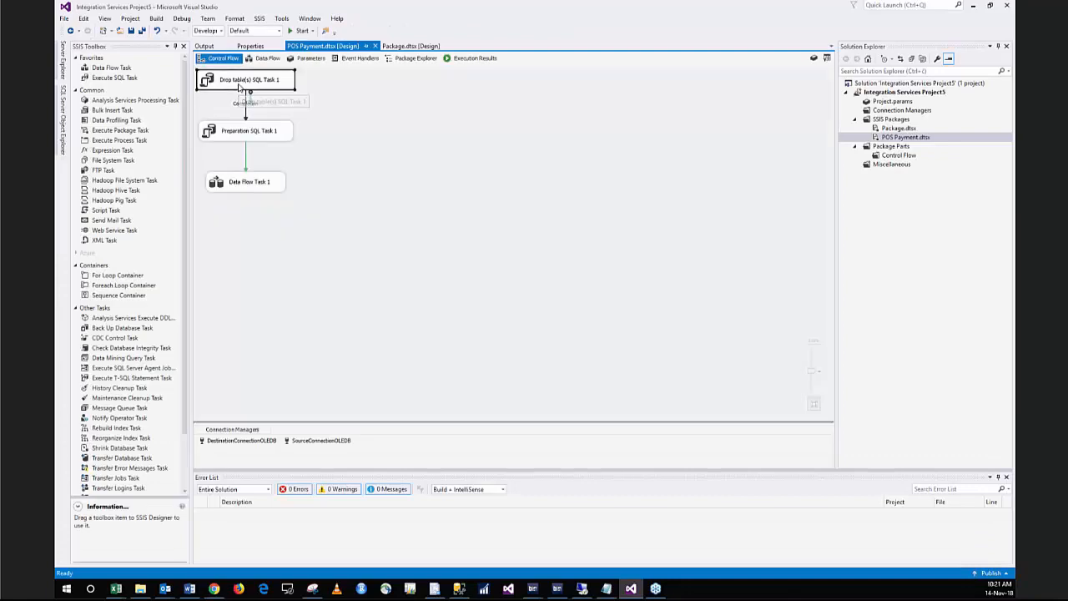
click(239, 125)
double_click(239, 127)
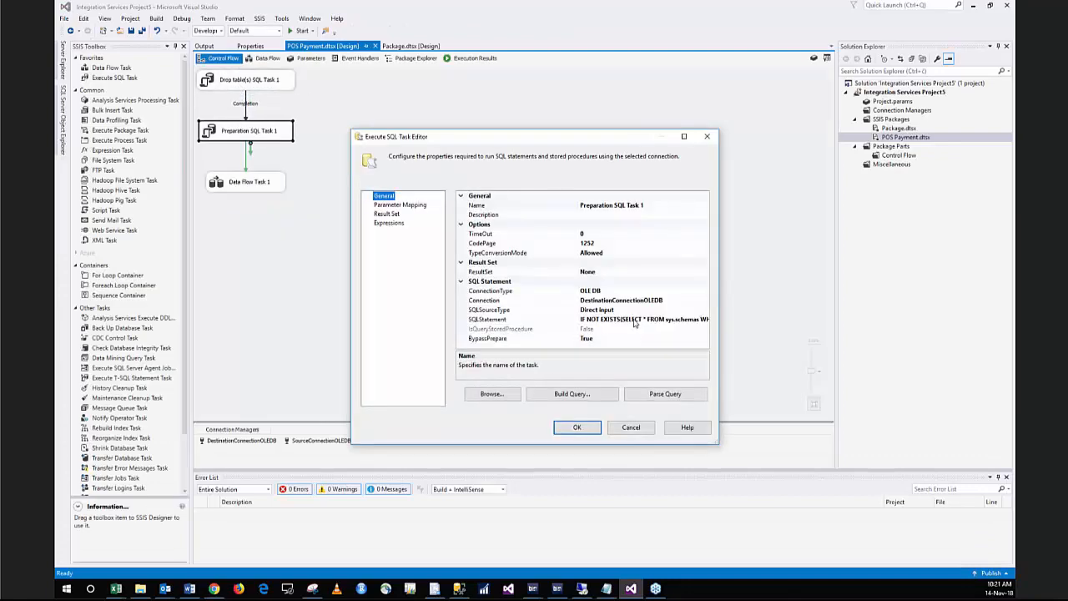
click(638, 319)
click(705, 320)
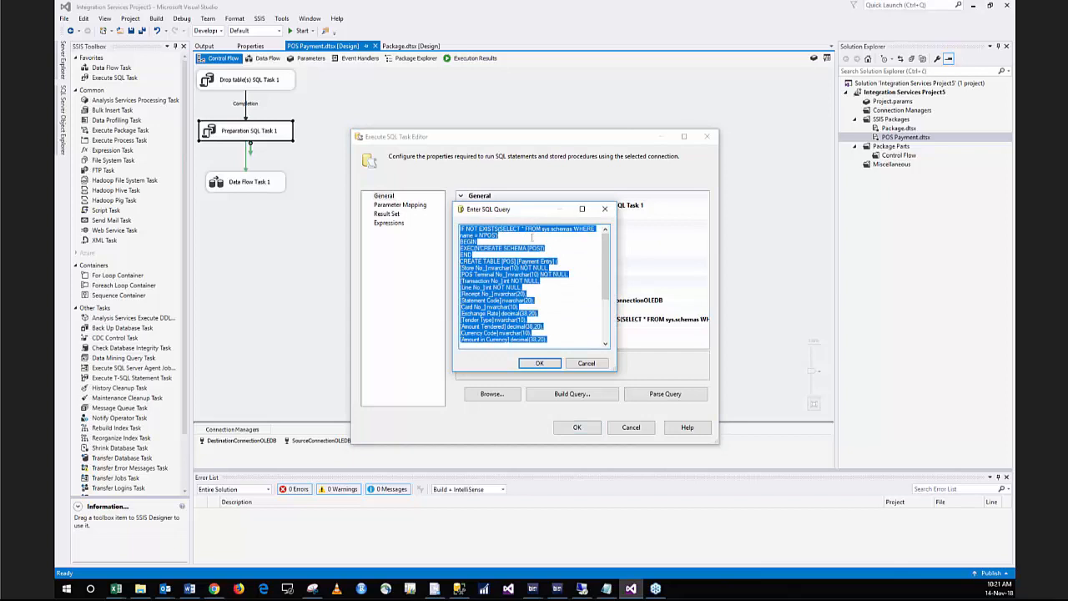
click(605, 209)
key(Return)
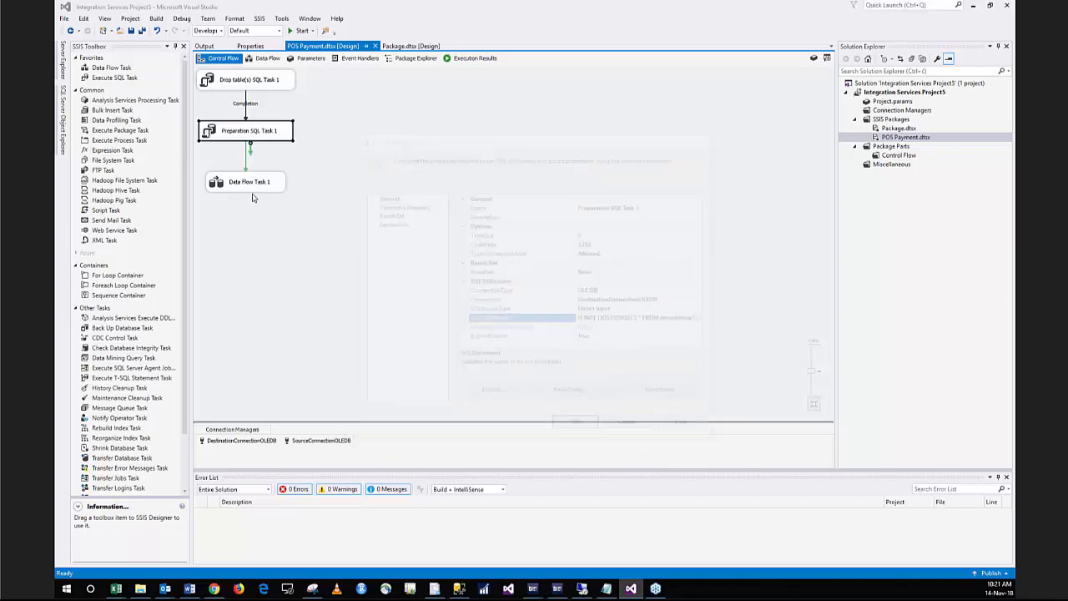
- In Data Flow Task 1, examine the input-to-destination column mappings of Destination - Payment Entry with both column lists enlarged
click(250, 190)
click(265, 59)
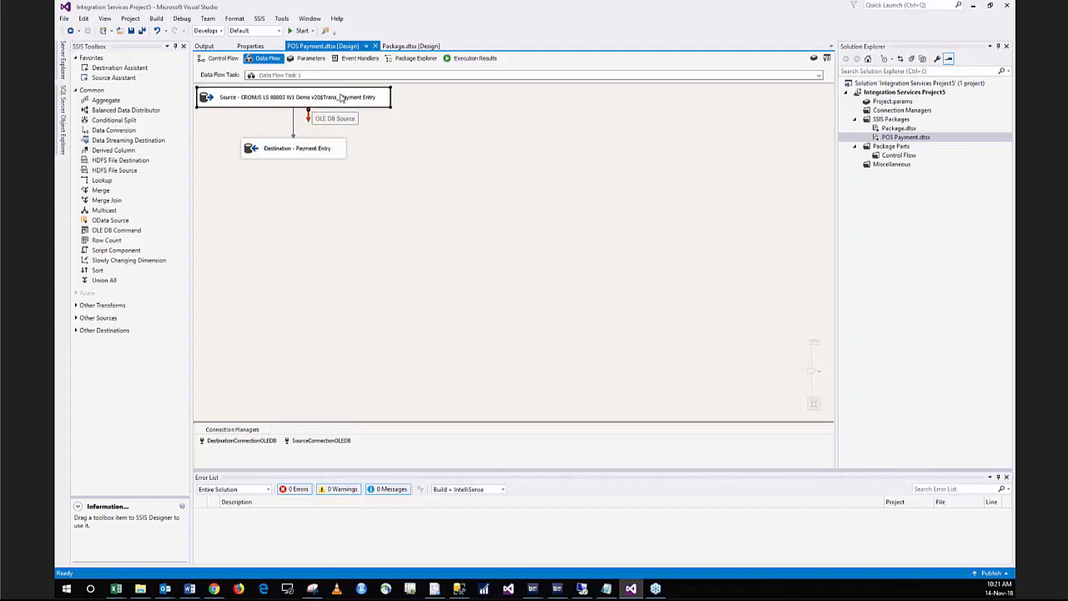
click(298, 147)
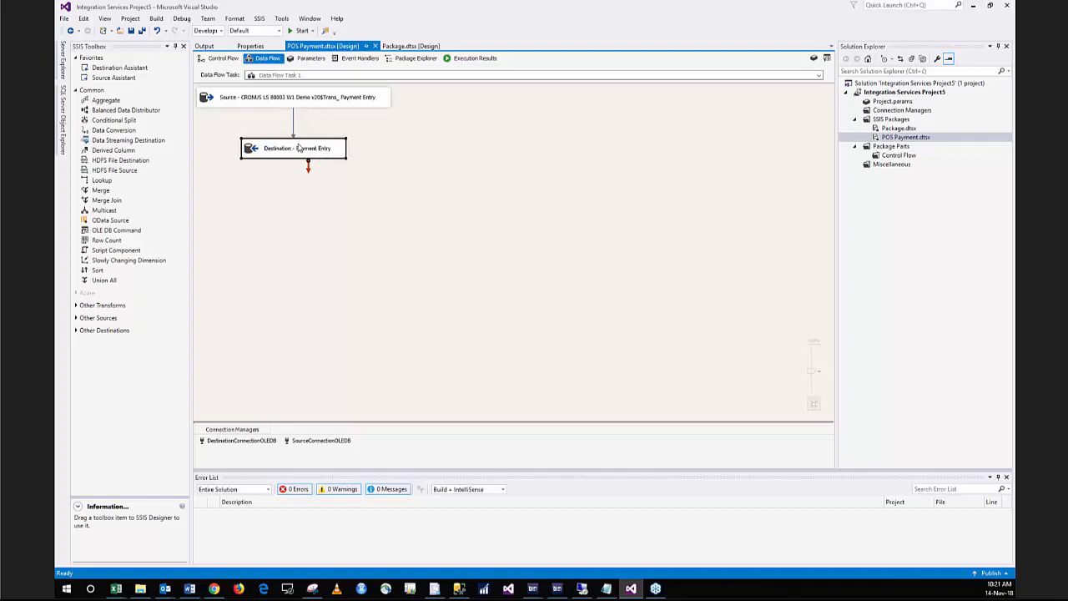
double_click(298, 147)
click(356, 181)
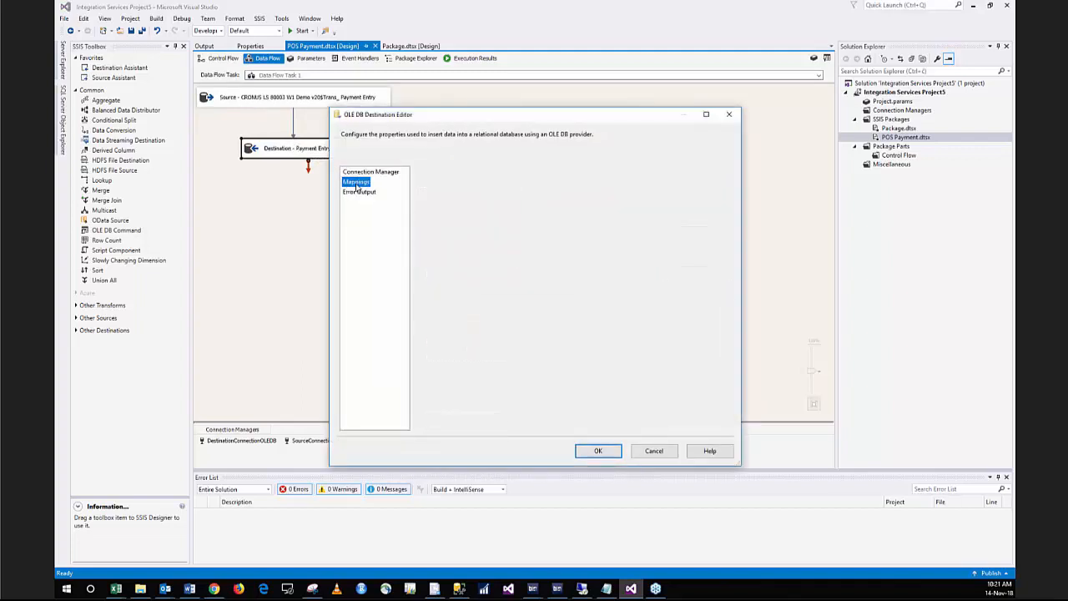
click(706, 114)
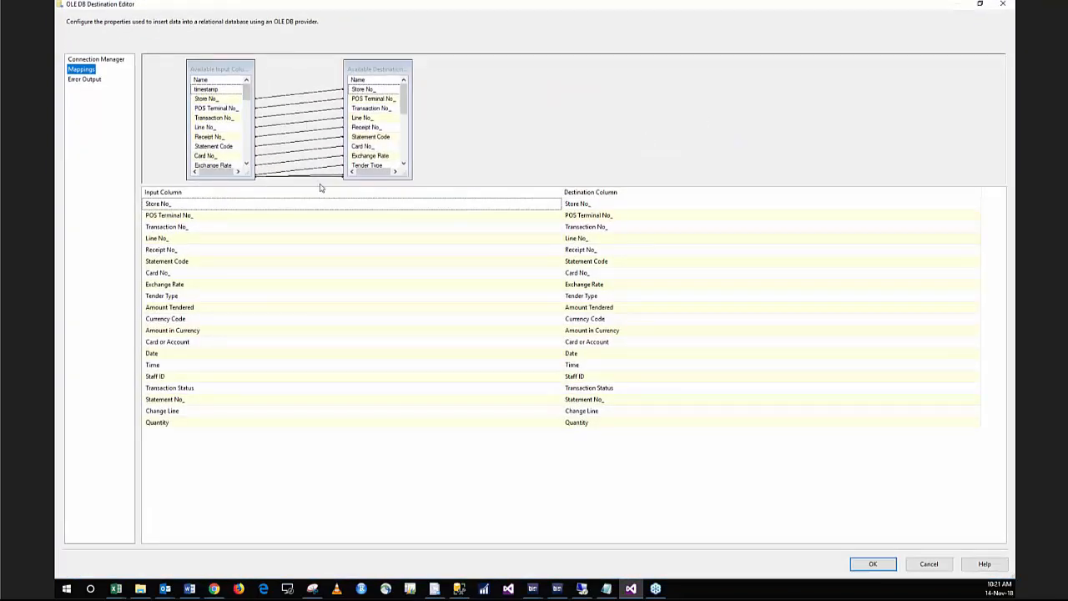
drag(320, 183, 318, 316)
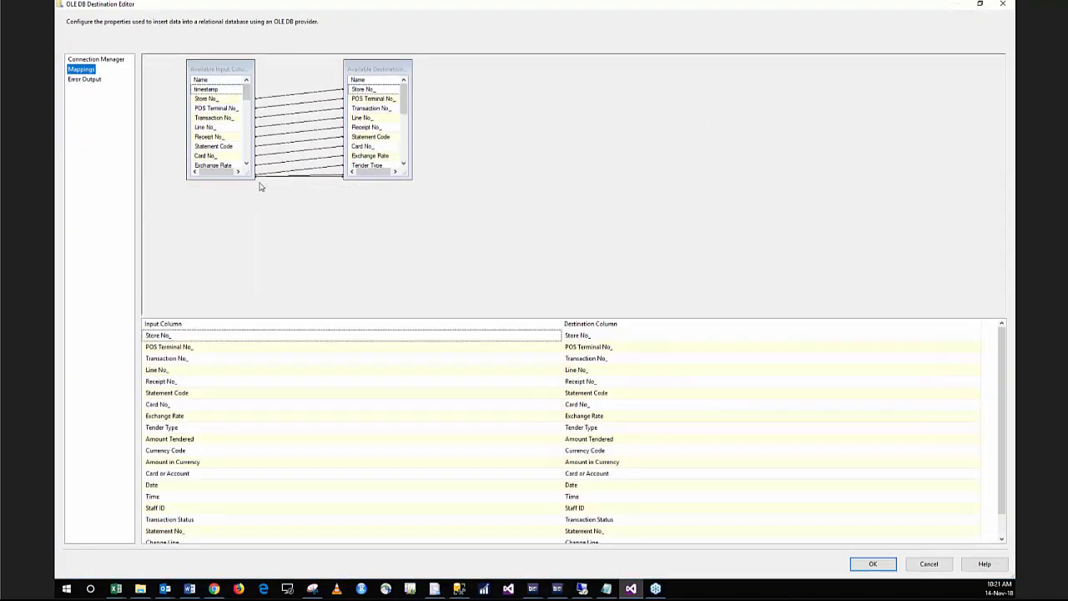
drag(245, 177, 245, 291)
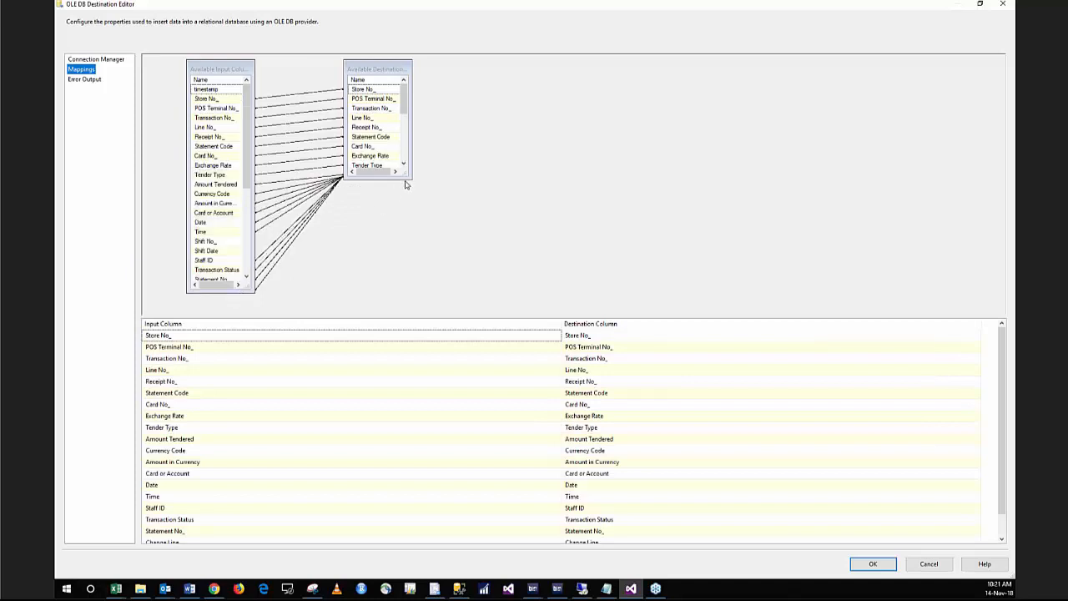
drag(411, 179, 443, 298)
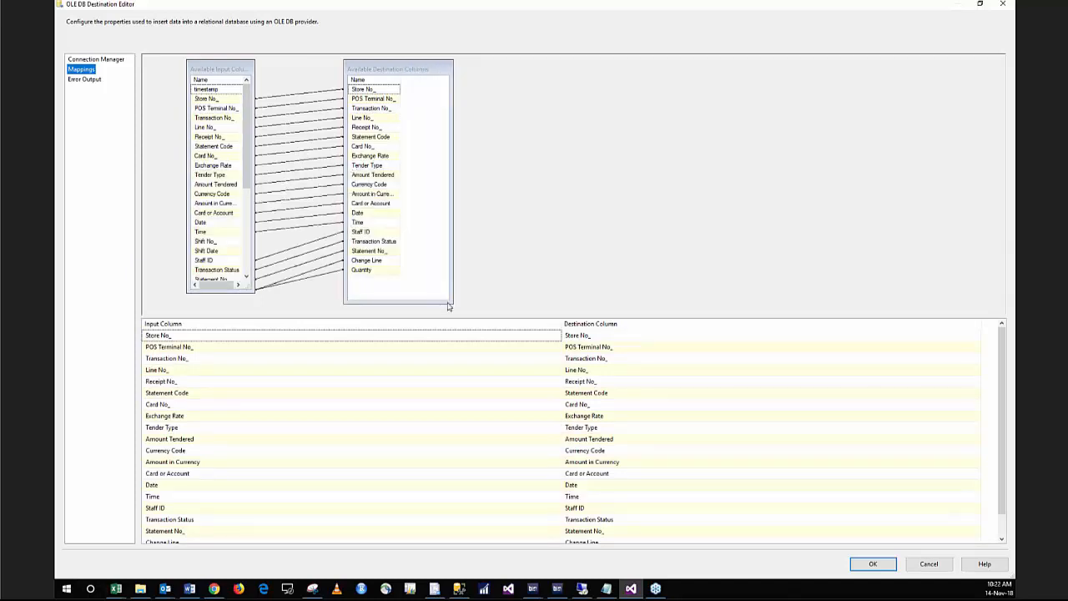
click(1001, 4)
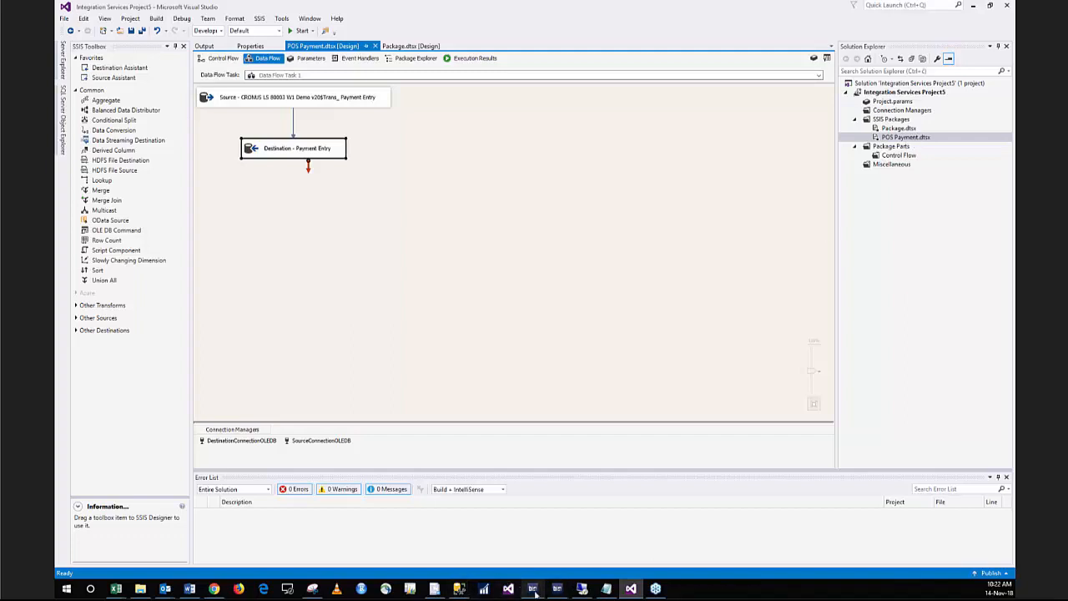
- Switch to BI4Dynamics NAV and review the module packages of the BI4NAV_External Sources 100 instance
mouse_move(532, 594)
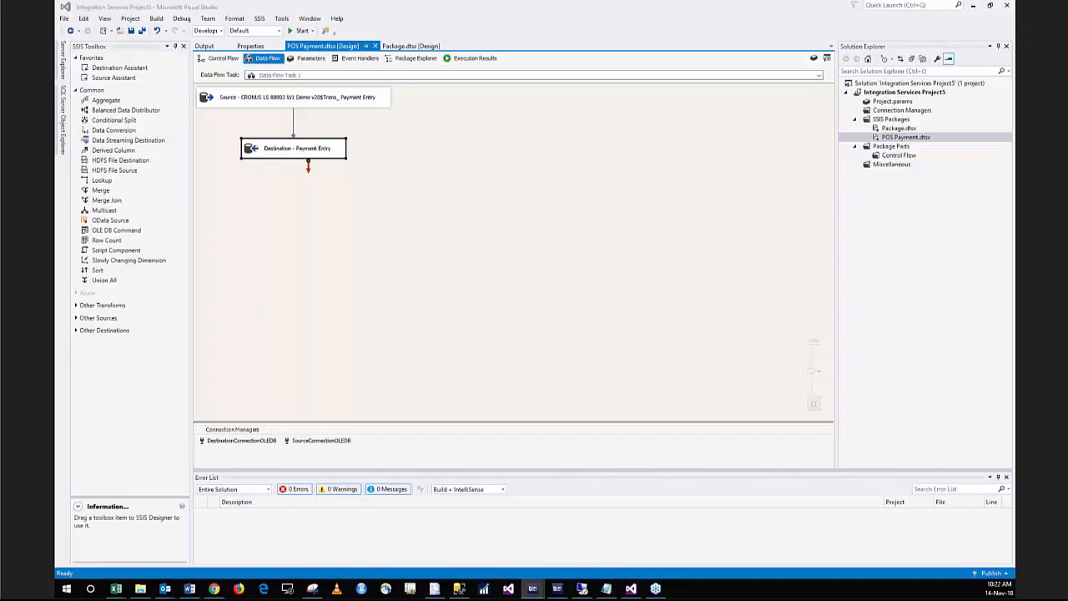
drag(55, 67, 371, 1)
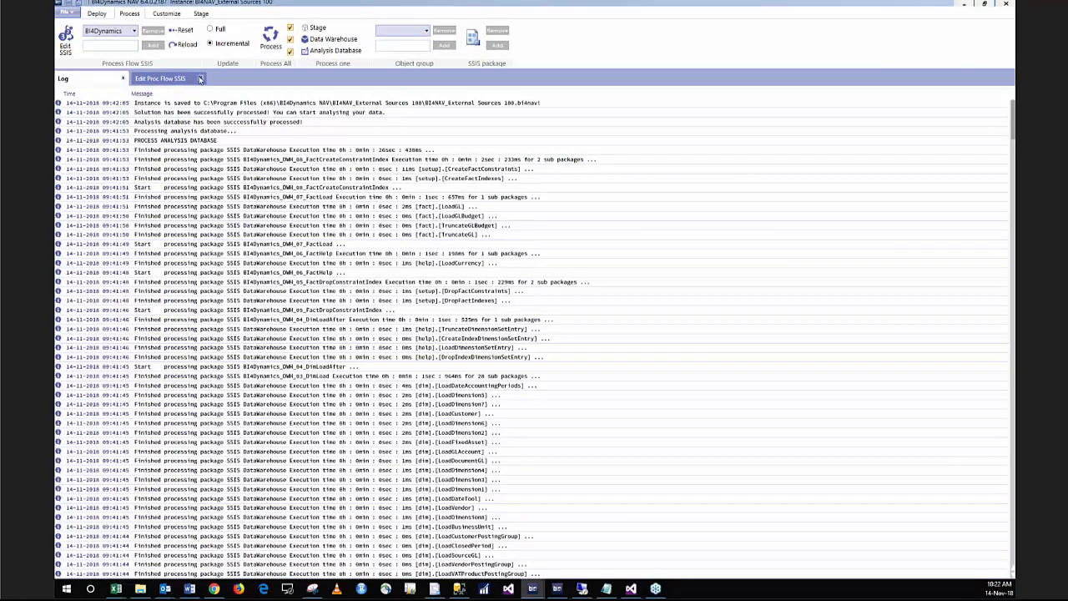
click(97, 13)
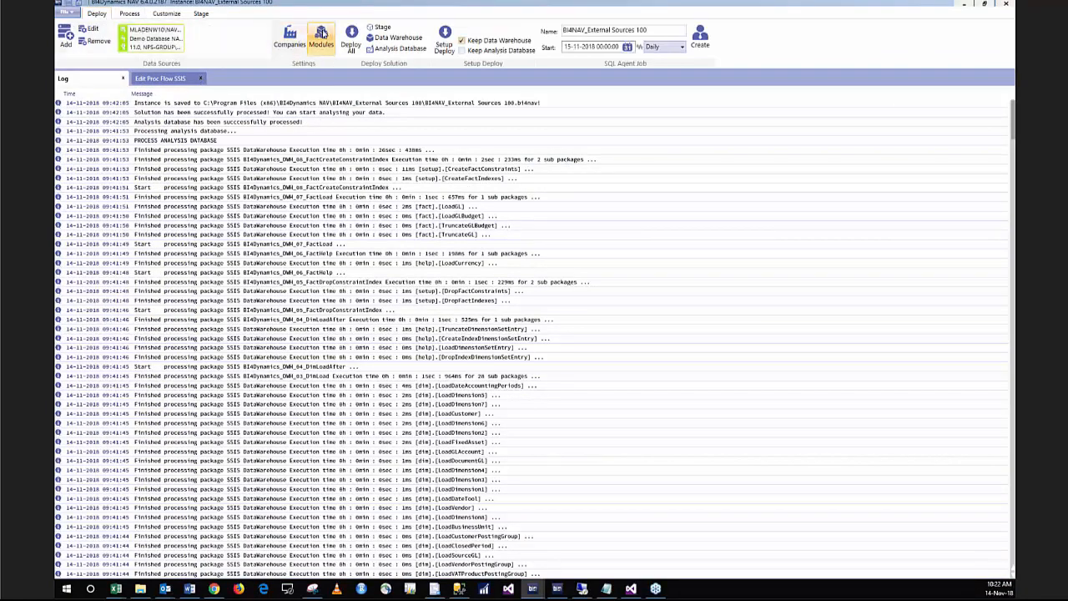
click(324, 36)
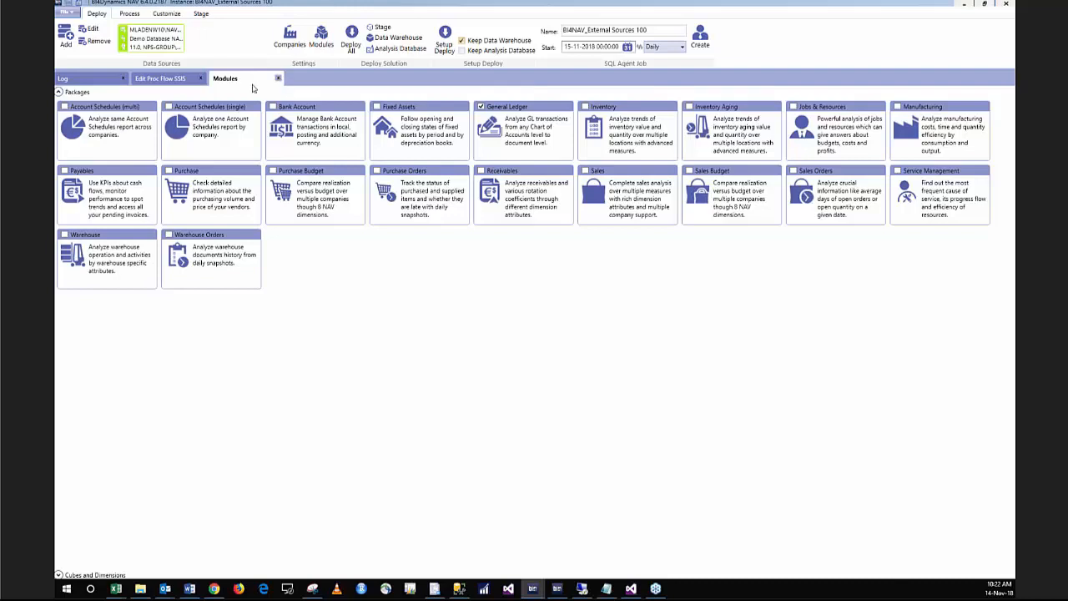
click(279, 79)
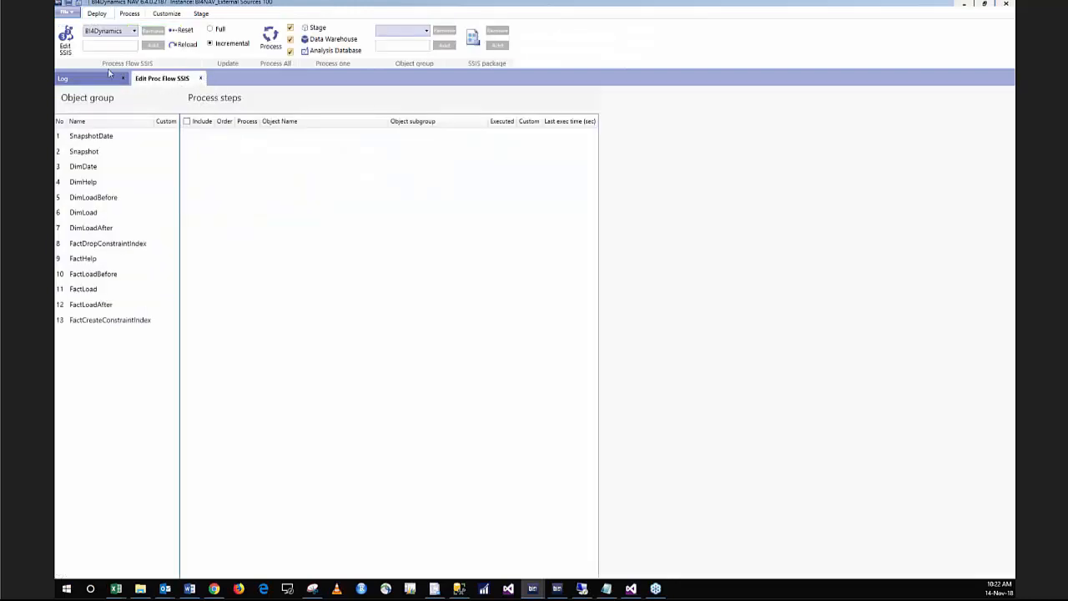
- Reopen the SSIS process flow editor and add a custom object group named POS
click(201, 79)
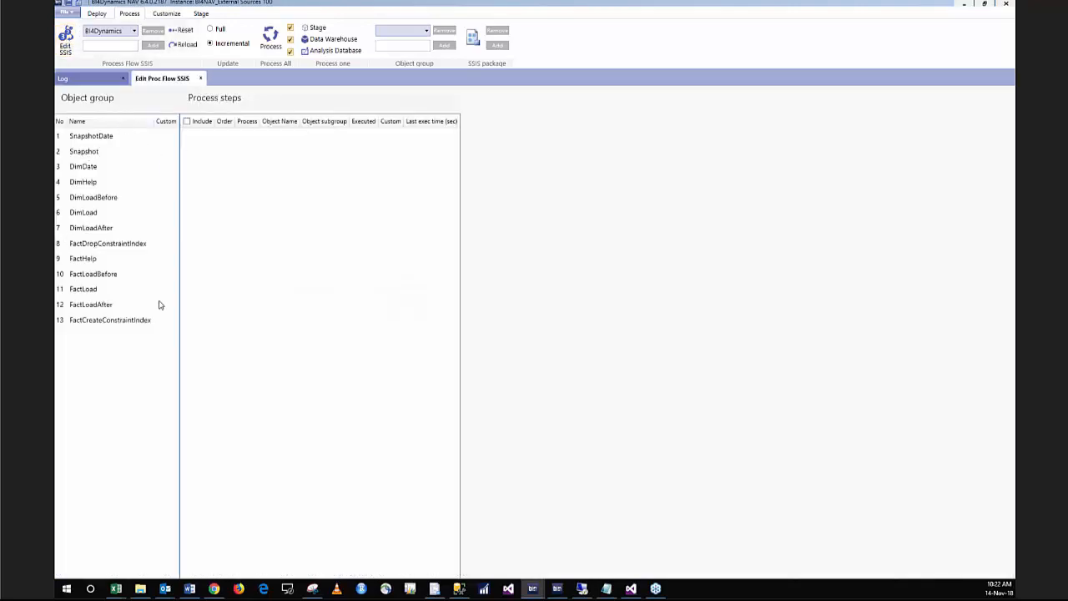
click(380, 46)
text(poi)
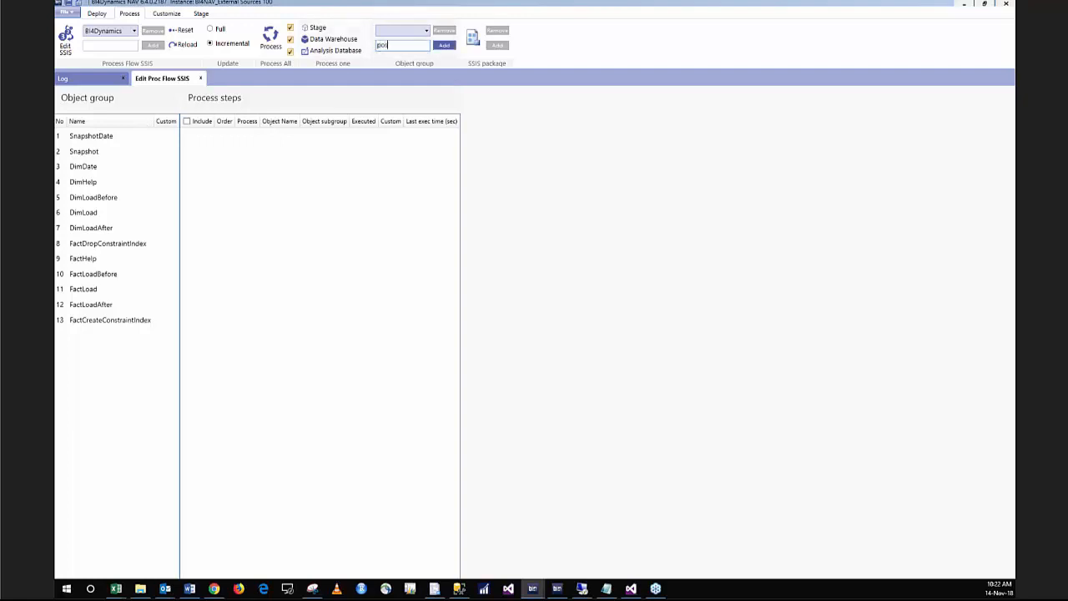
key(BackSpace)
key(BackSpace)
key(BackSpace)
text(POS)
click(443, 45)
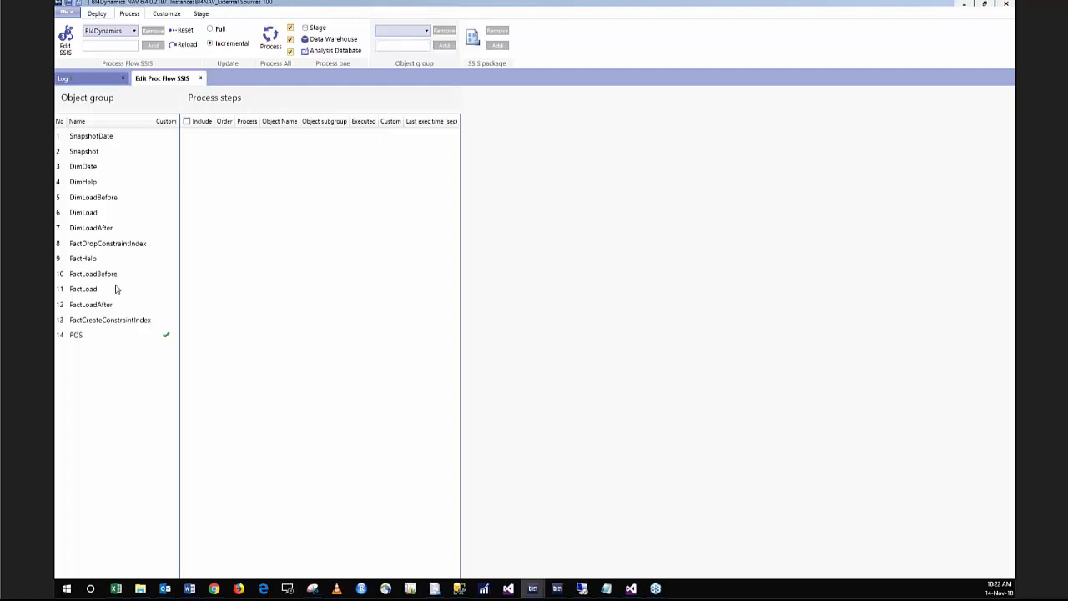
- Move the POS object group to the first place in the process flow, ahead of SnapshotDate
drag(87, 336, 92, 129)
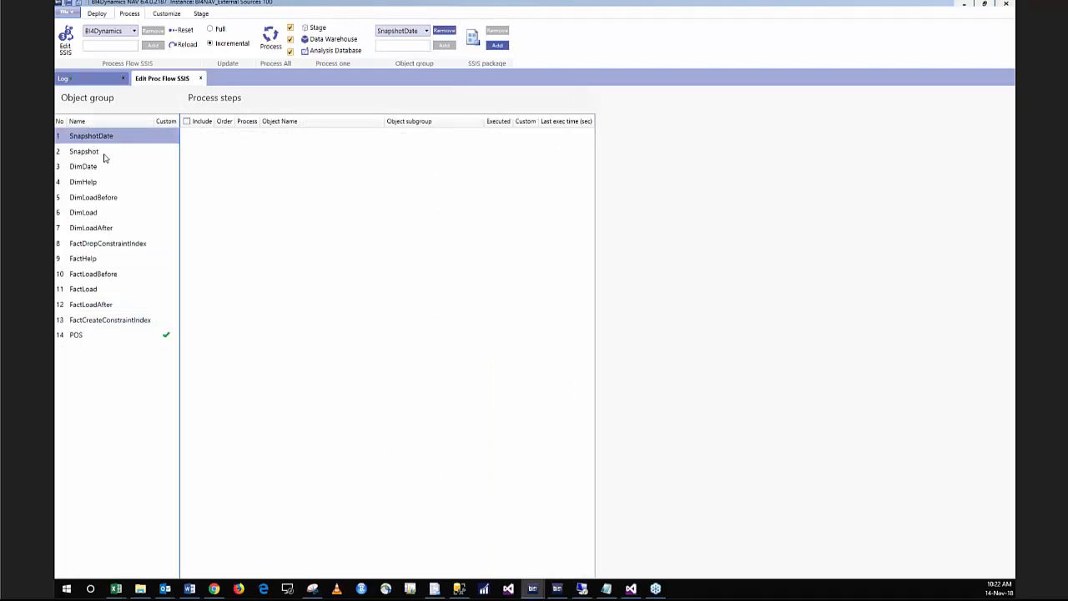
click(88, 337)
drag(87, 339, 114, 136)
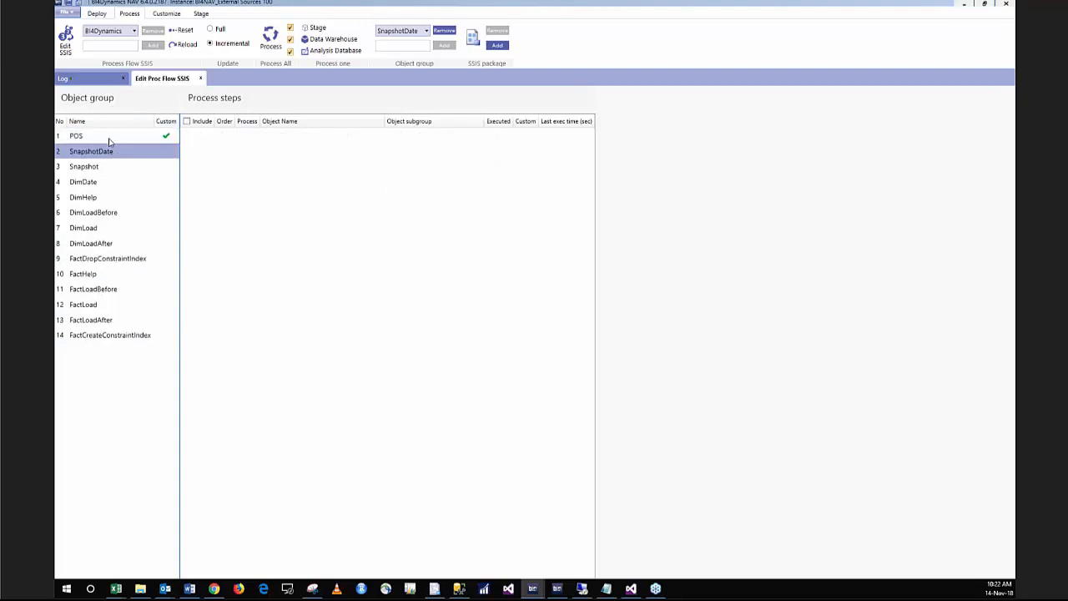
- Add the SSIS package POS Payment.dtsx from the Integration Services Project5 folder to the POS object group
click(115, 138)
click(498, 47)
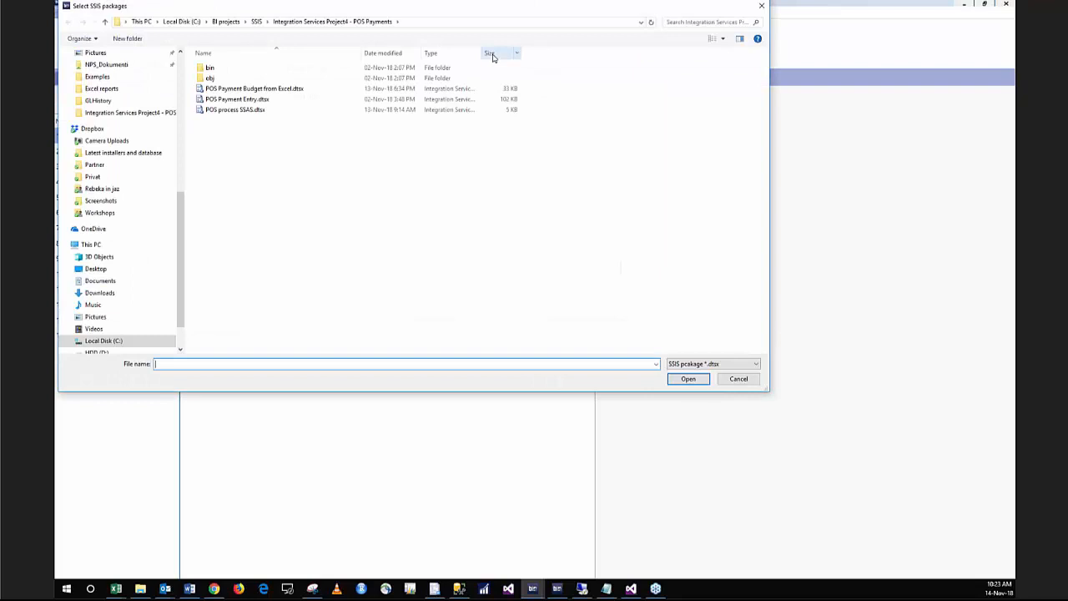
click(256, 22)
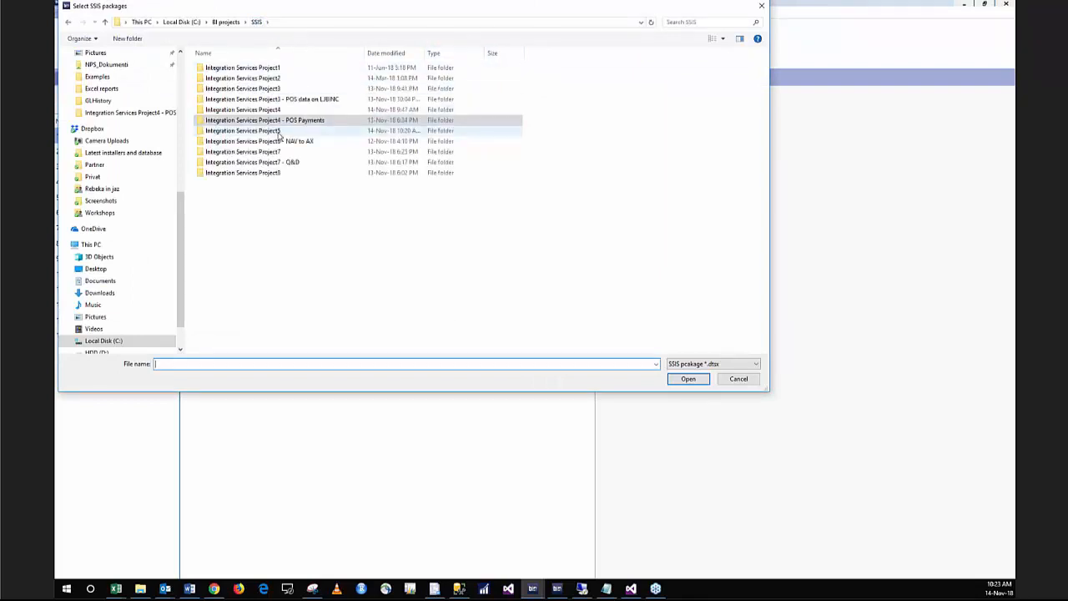
double_click(279, 131)
click(247, 101)
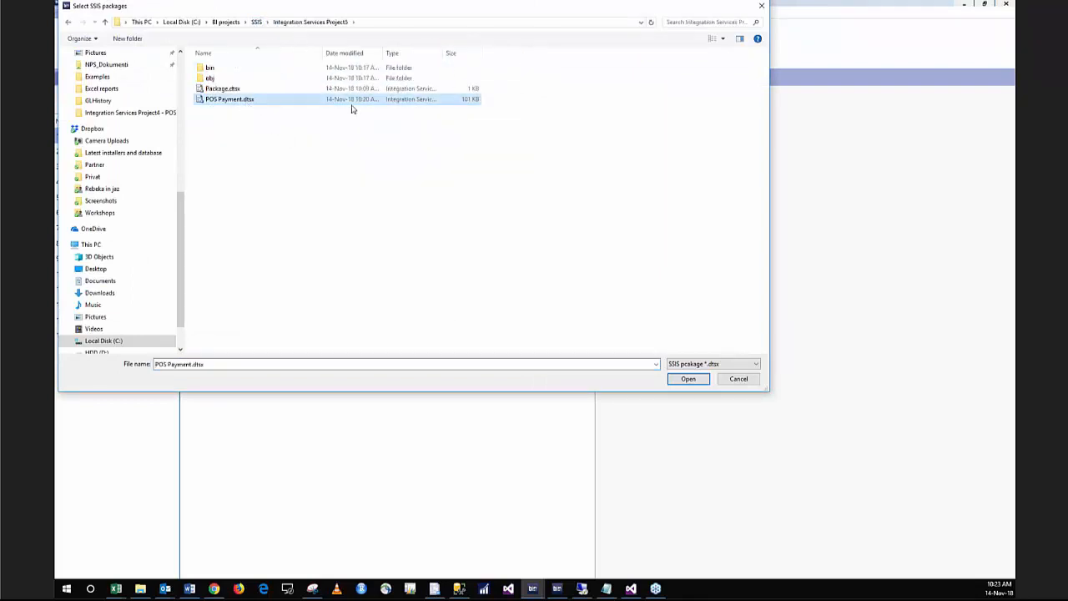
click(682, 382)
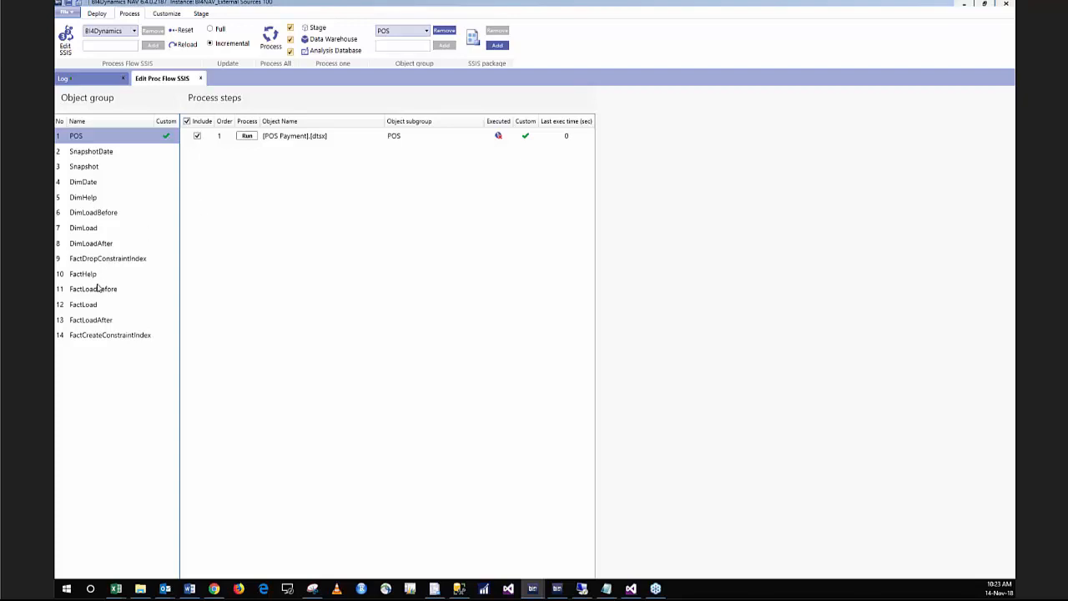
- Compare the process steps and their order in the POS, DimDate, DimLoad and FactLoad object groups
click(93, 182)
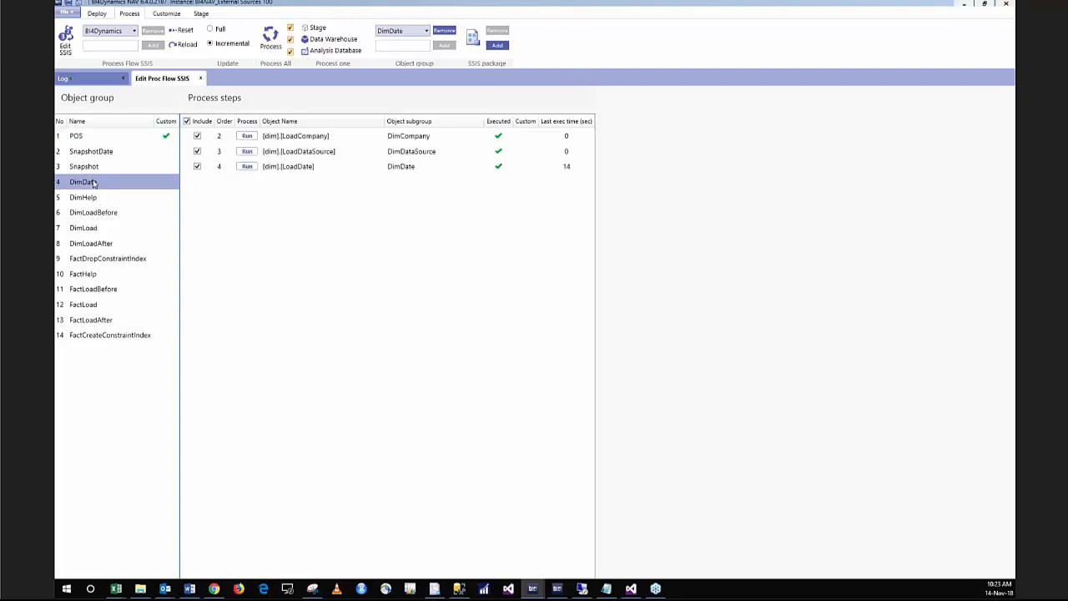
click(89, 232)
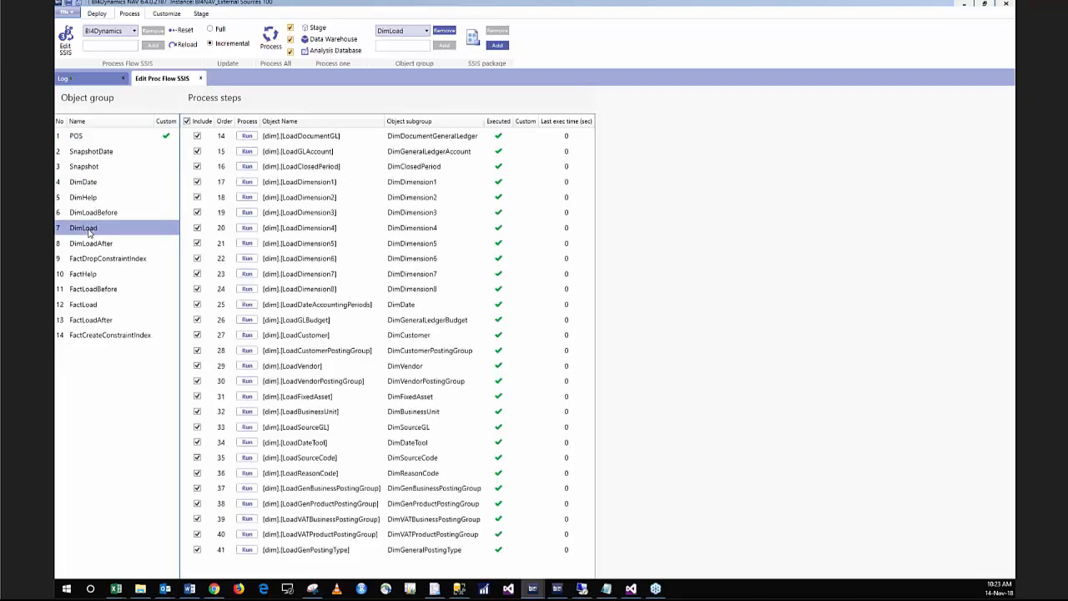
click(86, 307)
click(83, 140)
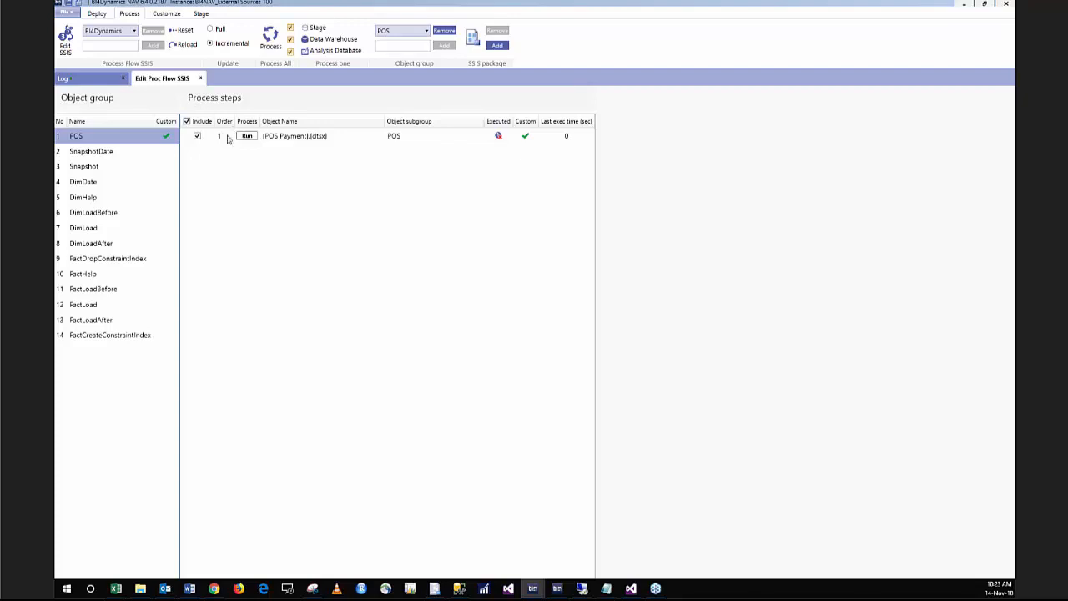
click(94, 230)
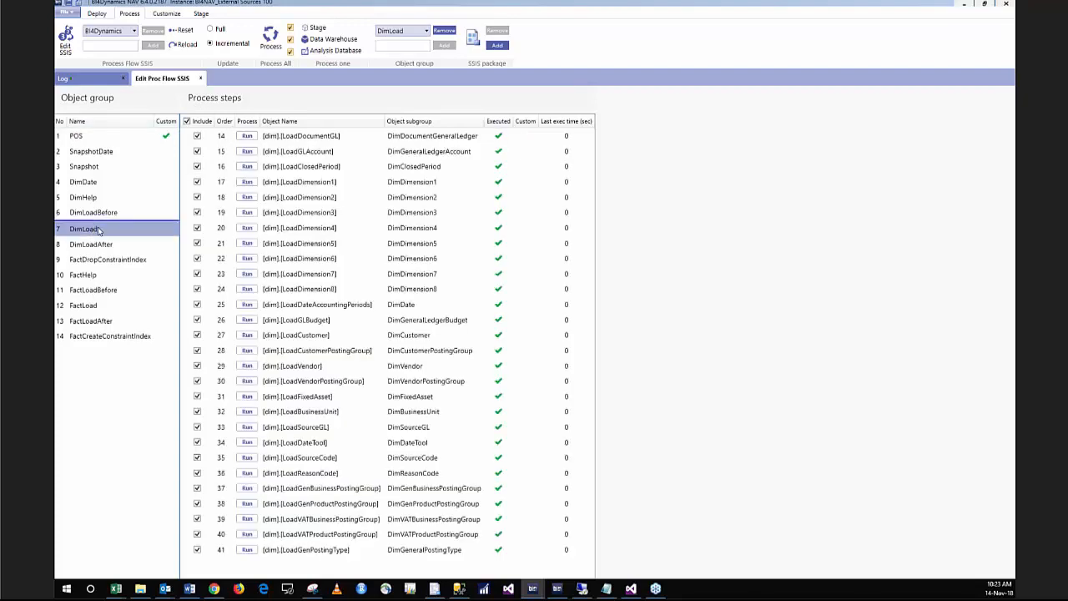
click(85, 308)
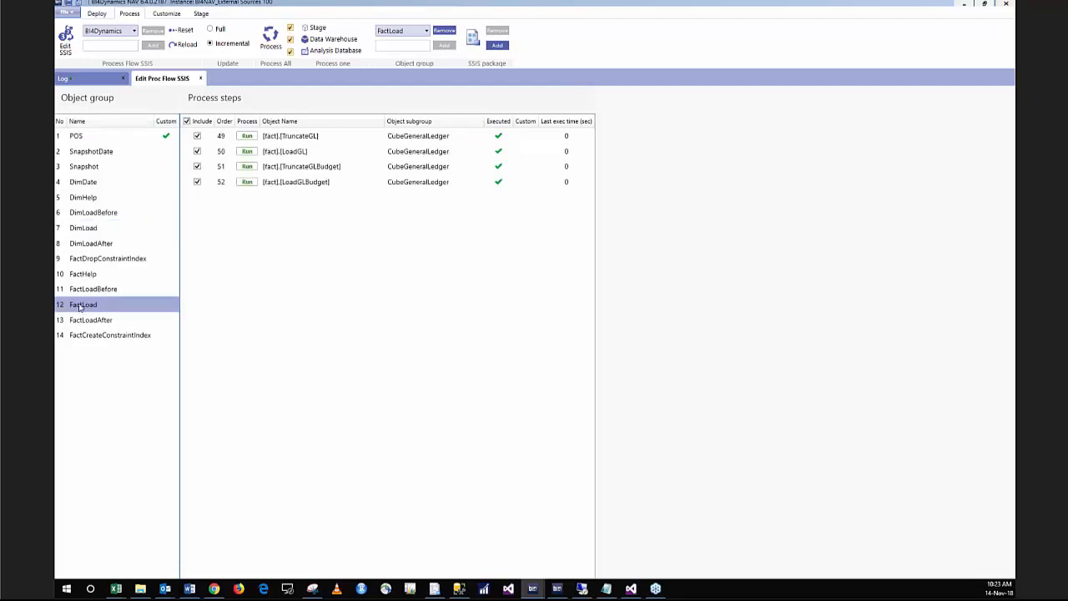
- Run the POS Payment package of the POS group on its own with a check of the log, and process the Data Warehouse
click(101, 140)
click(249, 140)
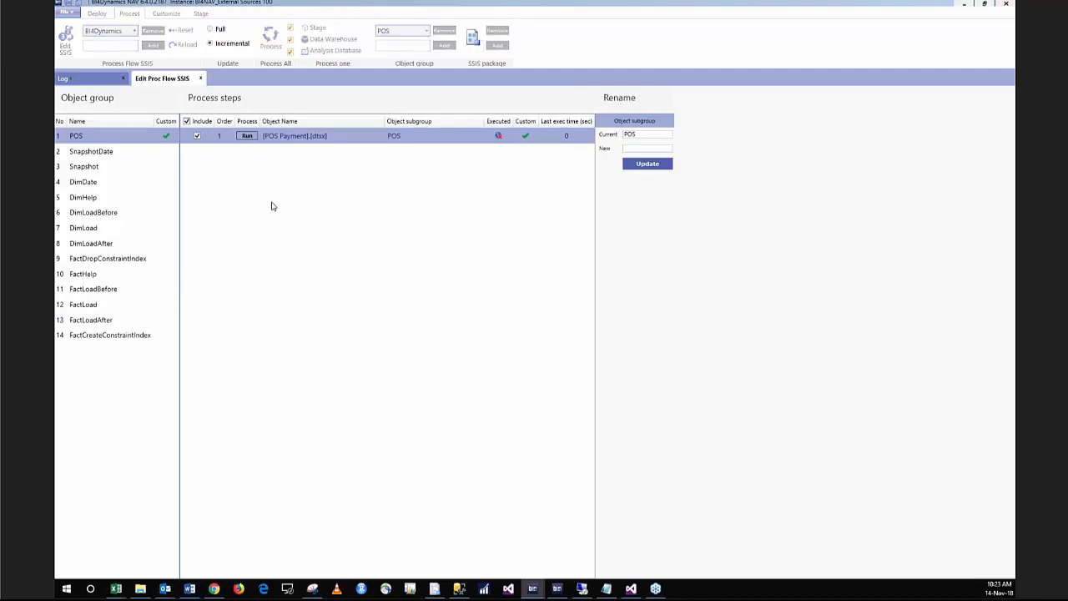
click(247, 137)
click(99, 78)
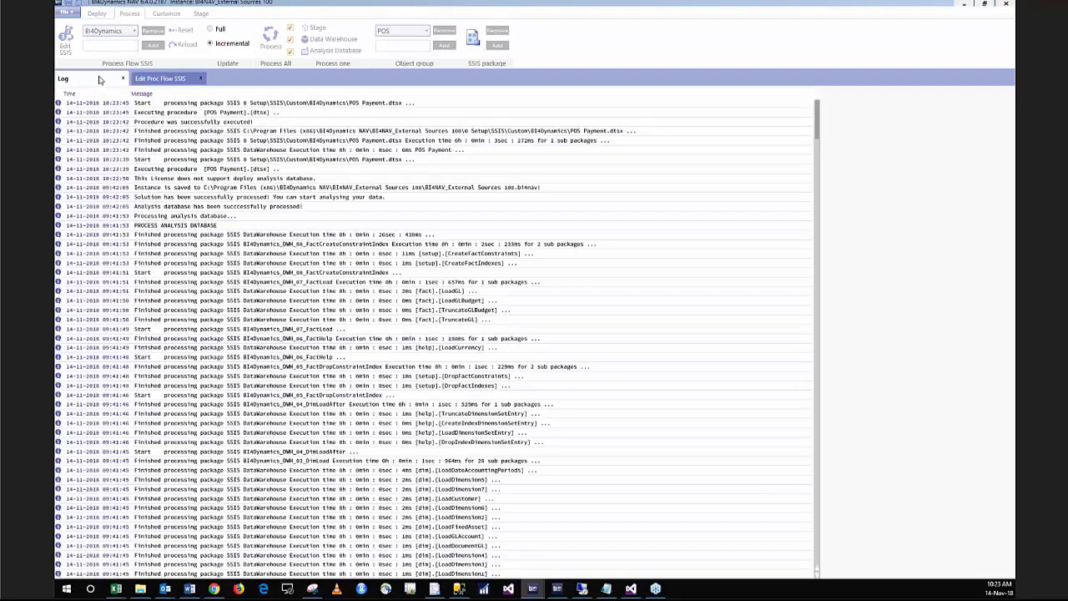
click(167, 81)
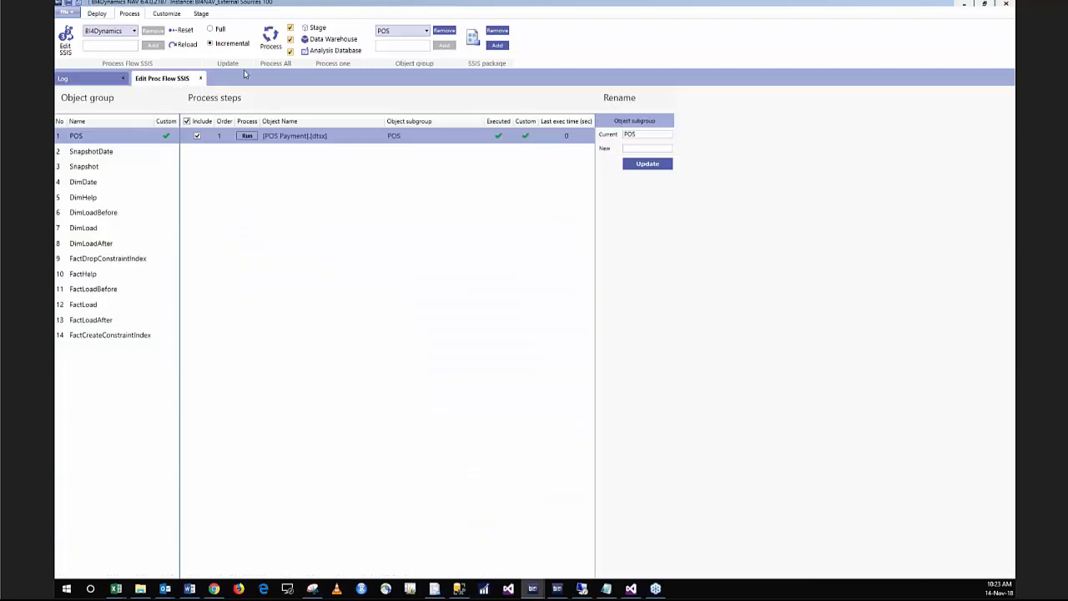
click(322, 42)
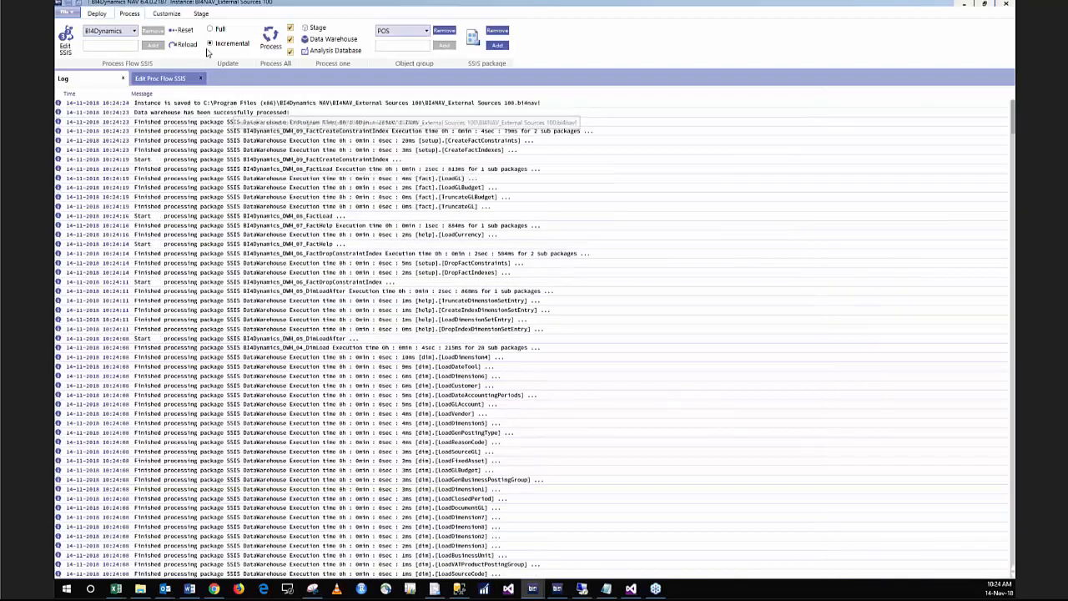
- Open cube management and create a new cube named POS Analysis
click(172, 13)
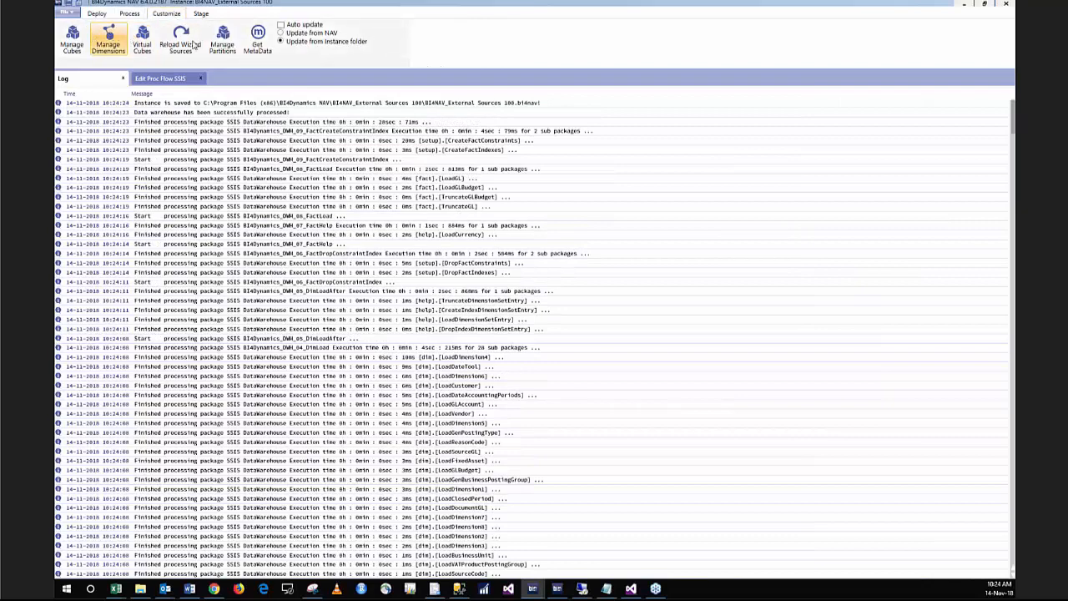
click(72, 38)
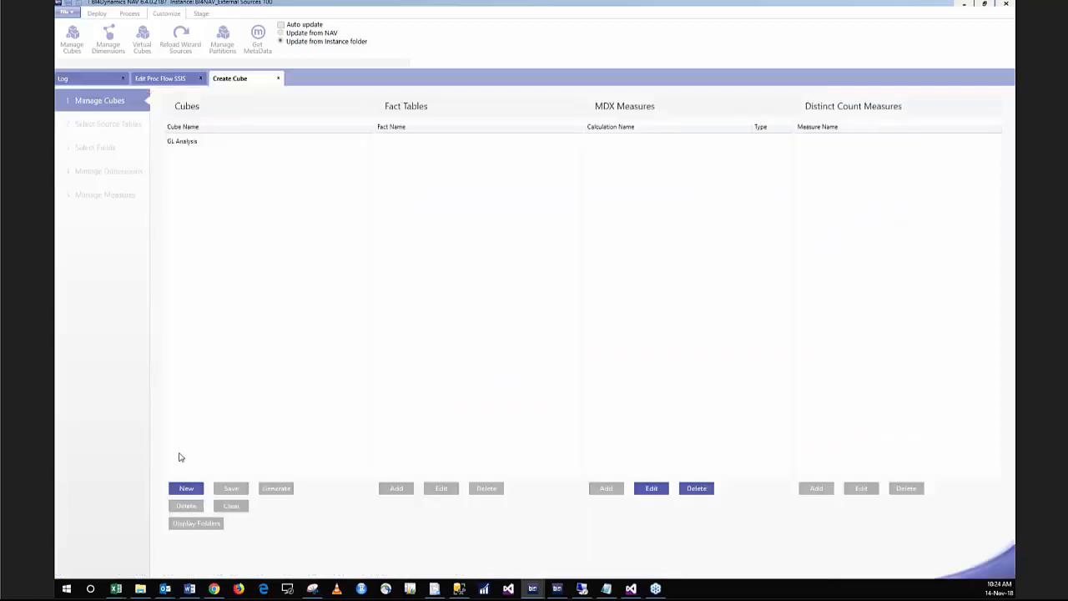
click(182, 489)
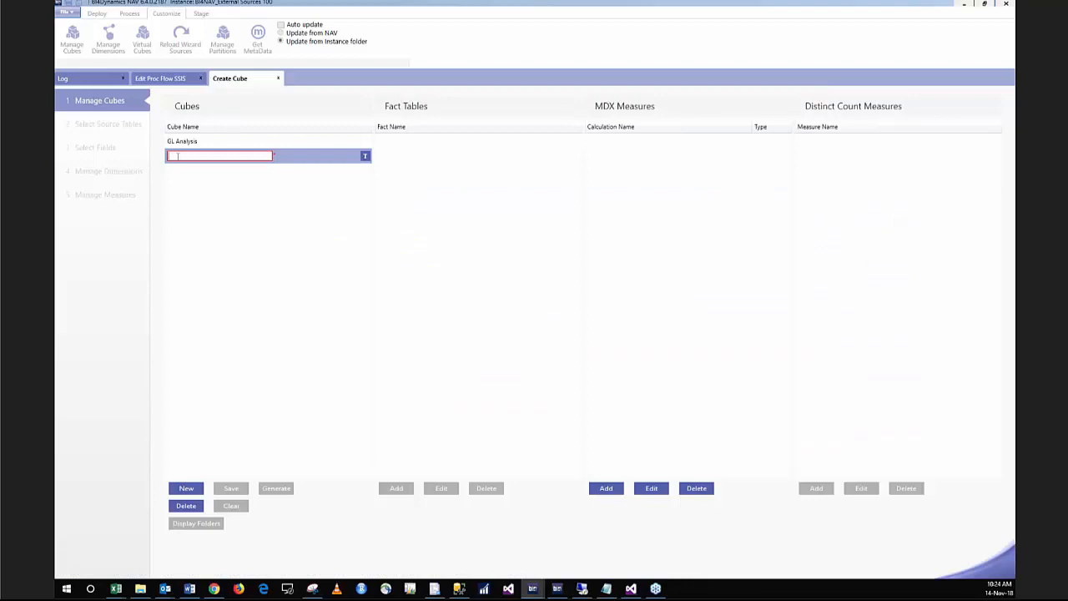
text(POS Analysis)
- Add a fact table named POS Payments to the cube, using the Payment Entry table from the POS schema as its source
click(395, 489)
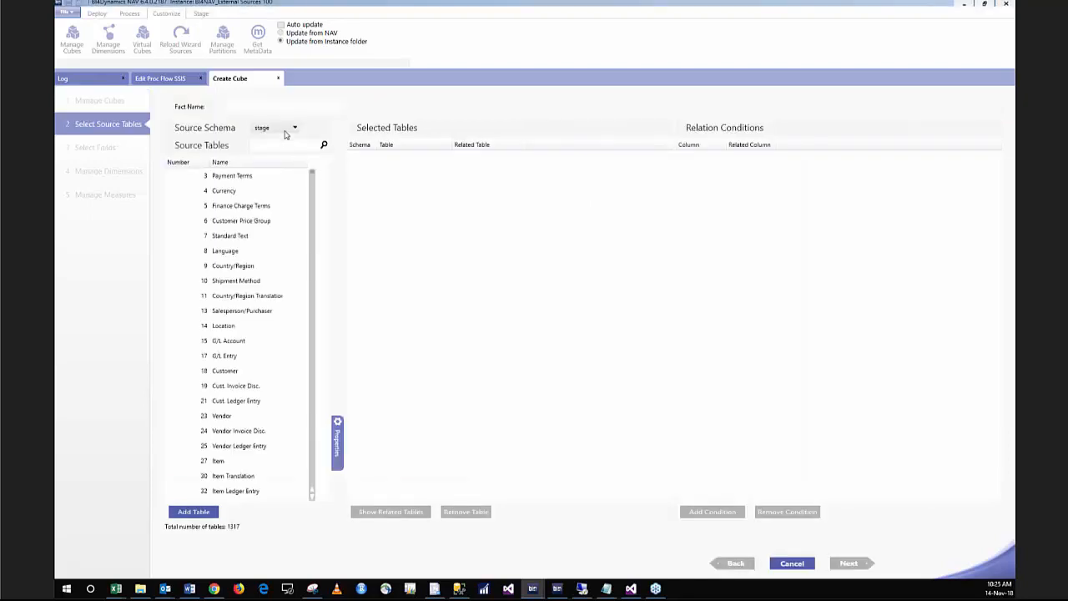
text(F)
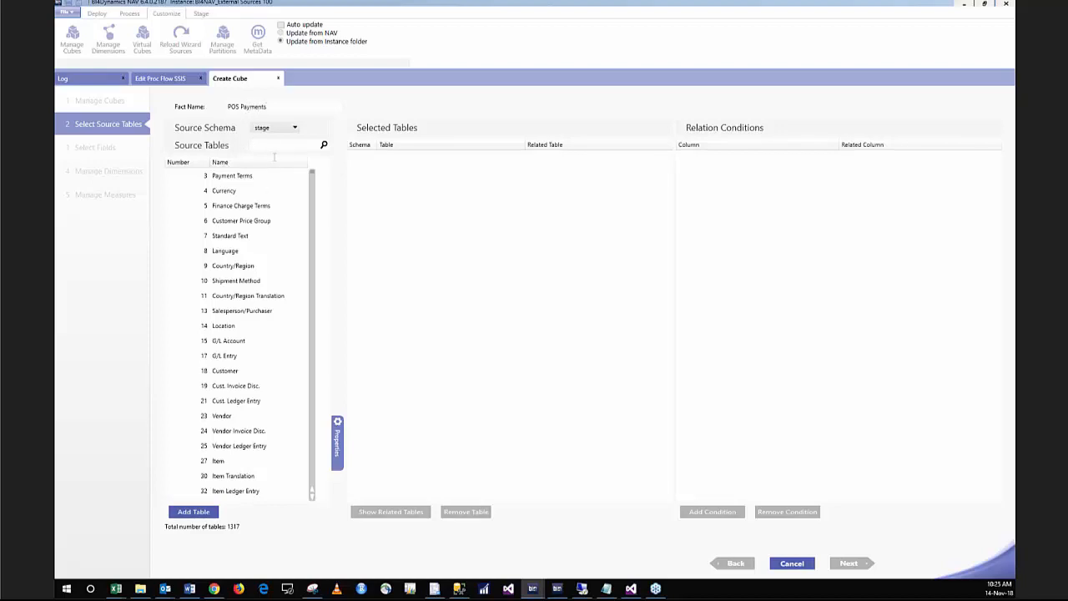
click(278, 127)
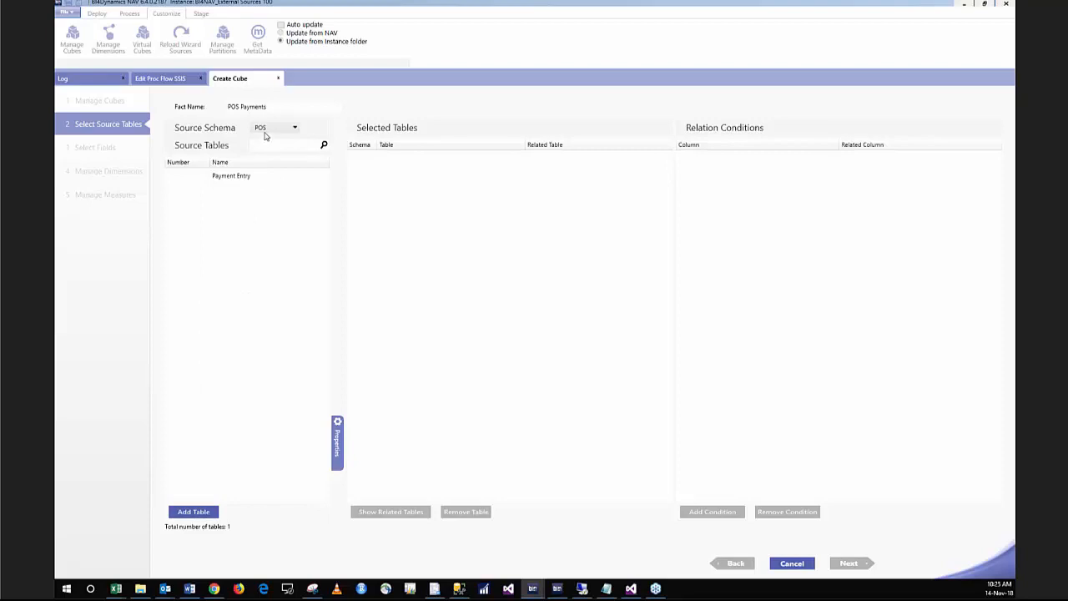
click(234, 182)
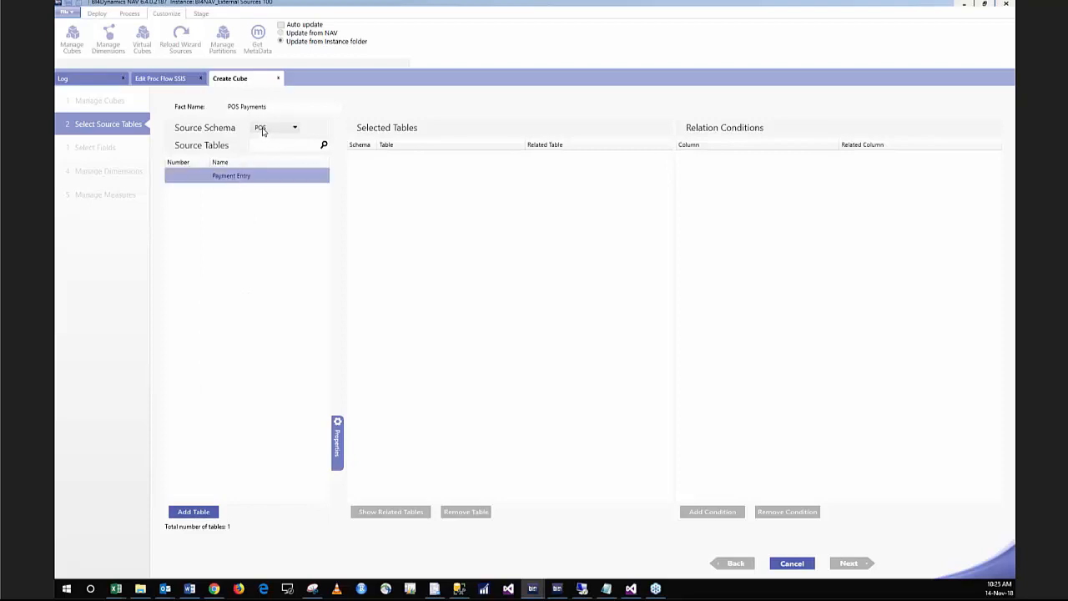
click(193, 511)
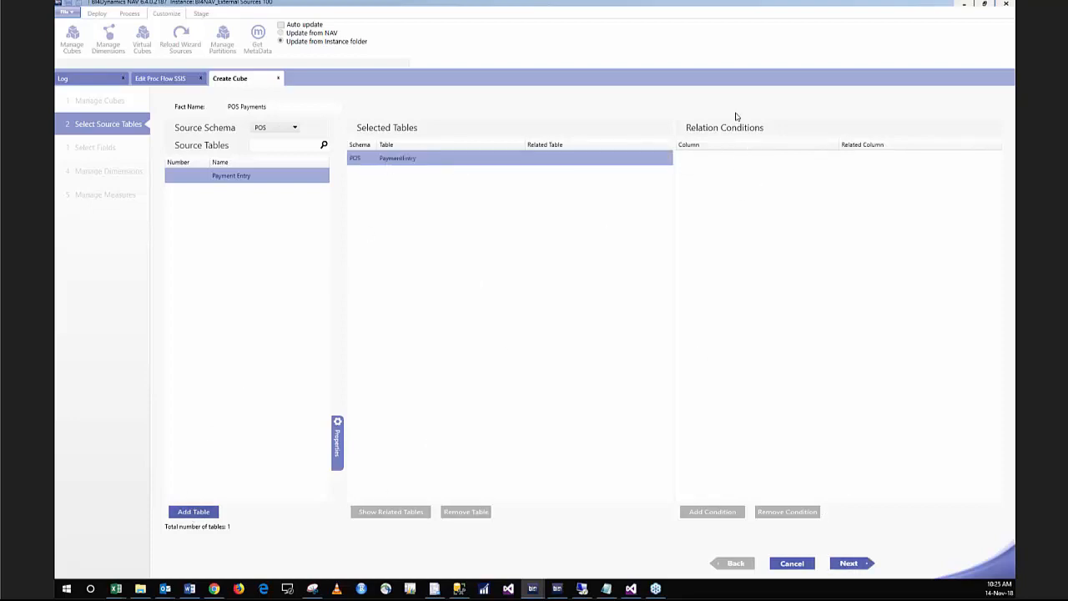
click(847, 563)
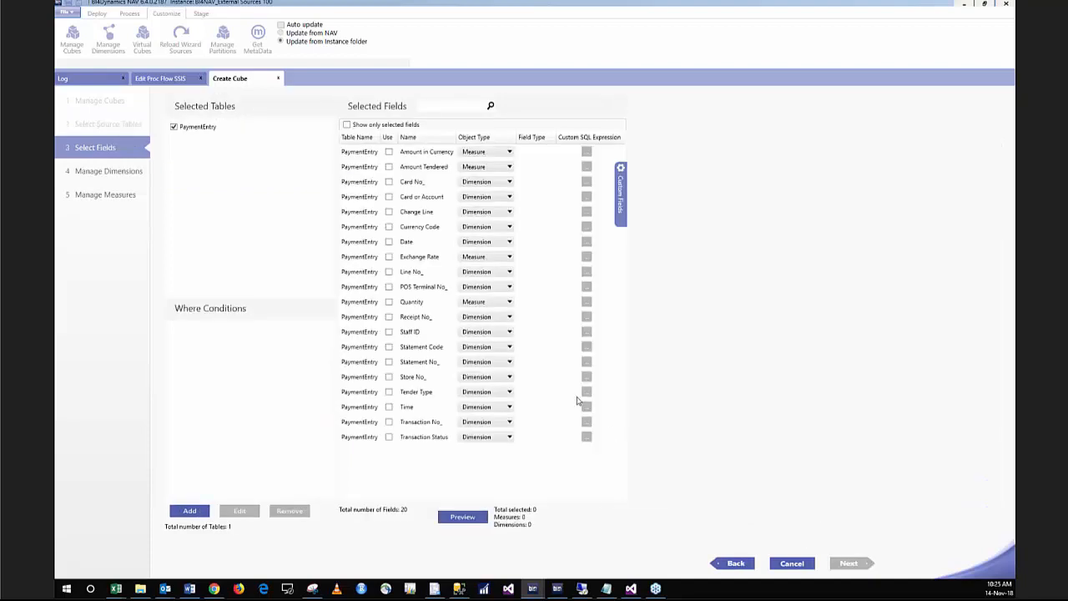
- Include the fields Amount in Currency, Amount Tendered, Quantity and Date from the PaymentEntry table in the fact
click(389, 153)
click(389, 167)
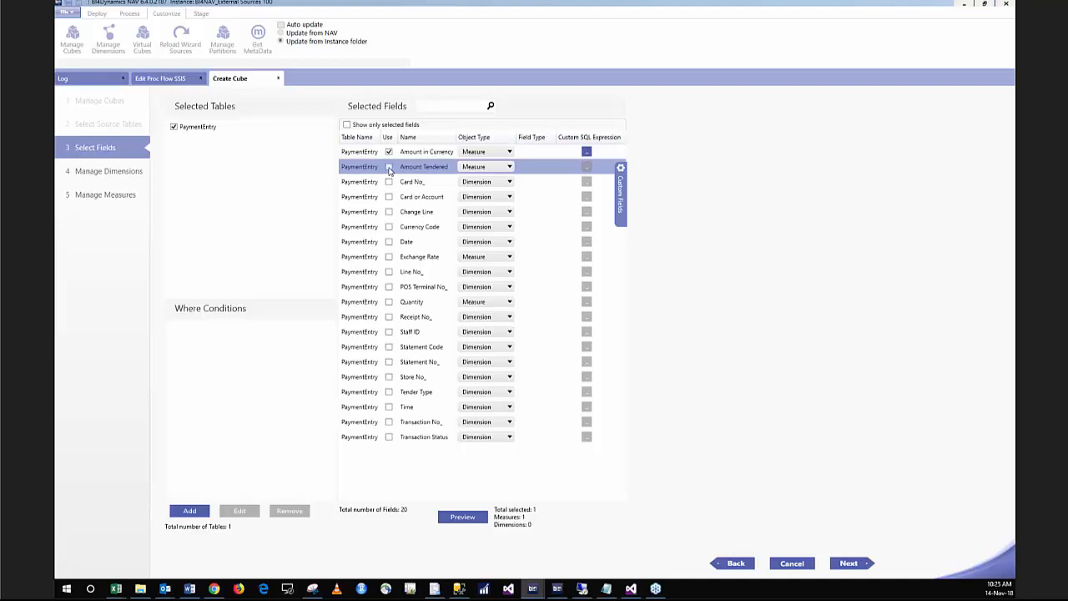
click(388, 302)
click(388, 242)
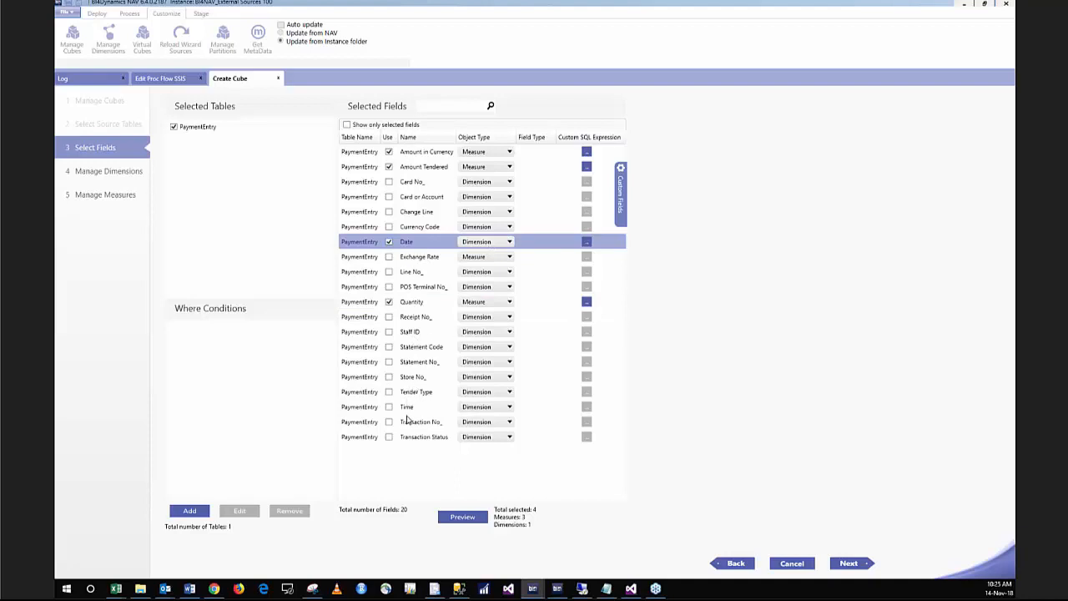
click(863, 564)
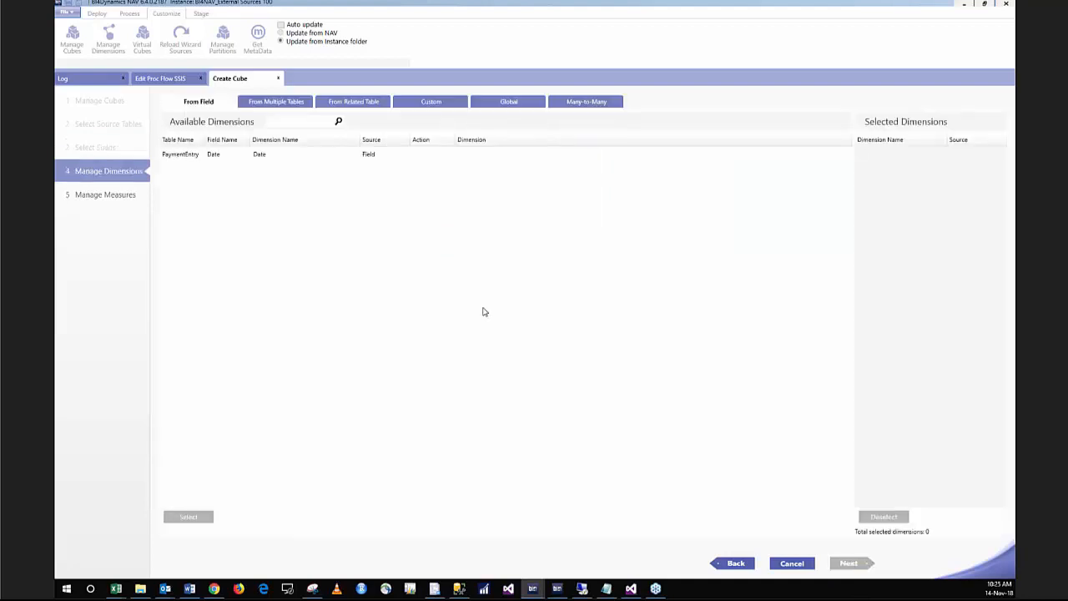
- Select the Date field of PaymentEntry as a dimension of the fact and continue to the measures
click(253, 154)
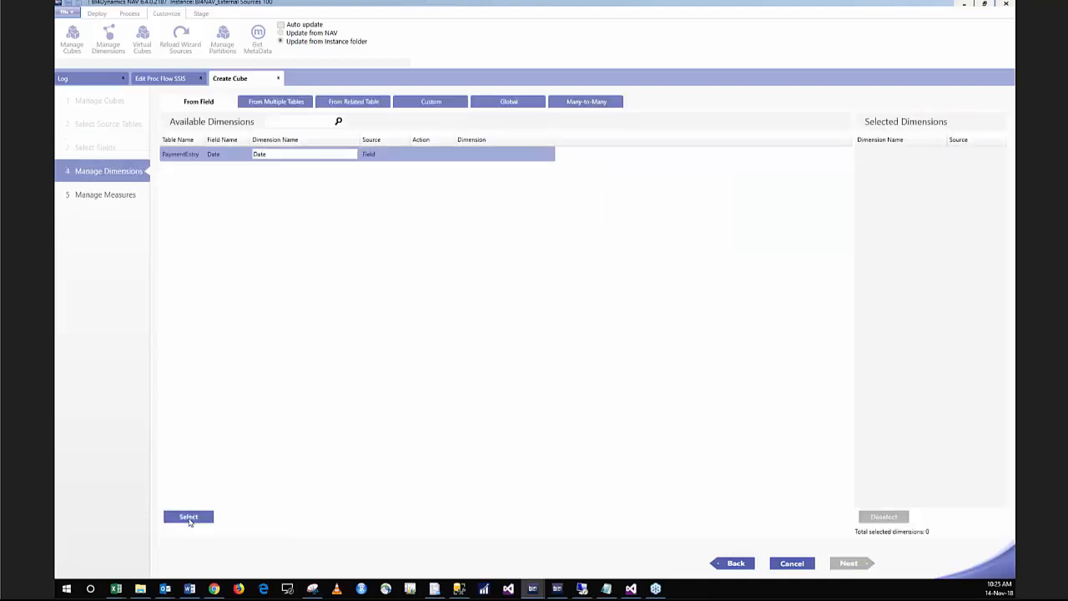
click(190, 517)
click(850, 564)
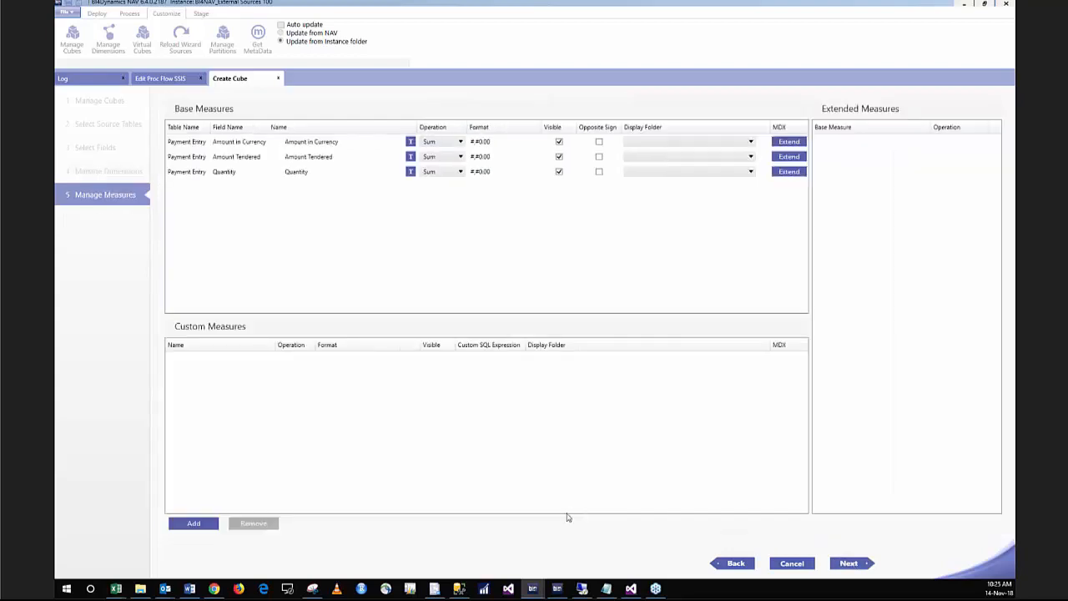
- Rename the Amount Tendered base measure to Amount
click(309, 156)
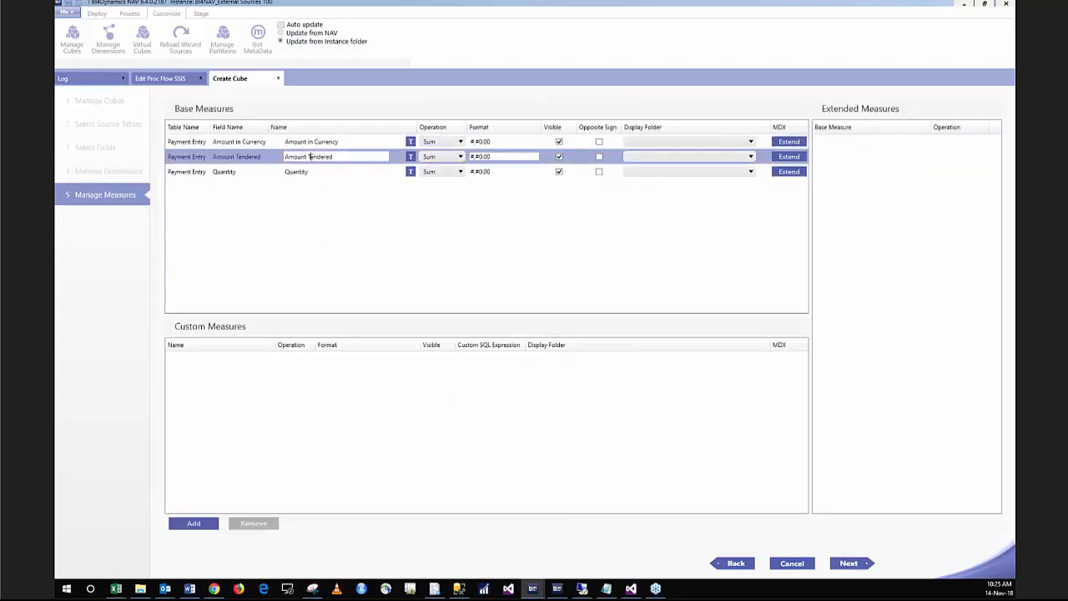
double_click(309, 156)
key(BackSpace)
- Extend the Amount measure with YTD and Last Periods calculations, and the Quantity measure with a YTD calculation
click(781, 160)
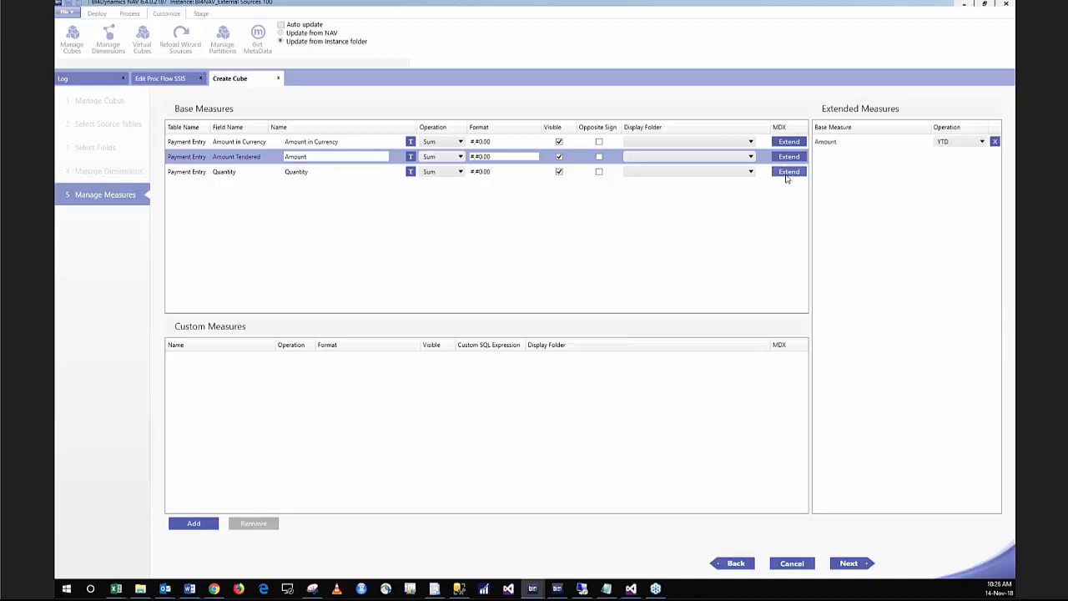
click(787, 173)
click(788, 157)
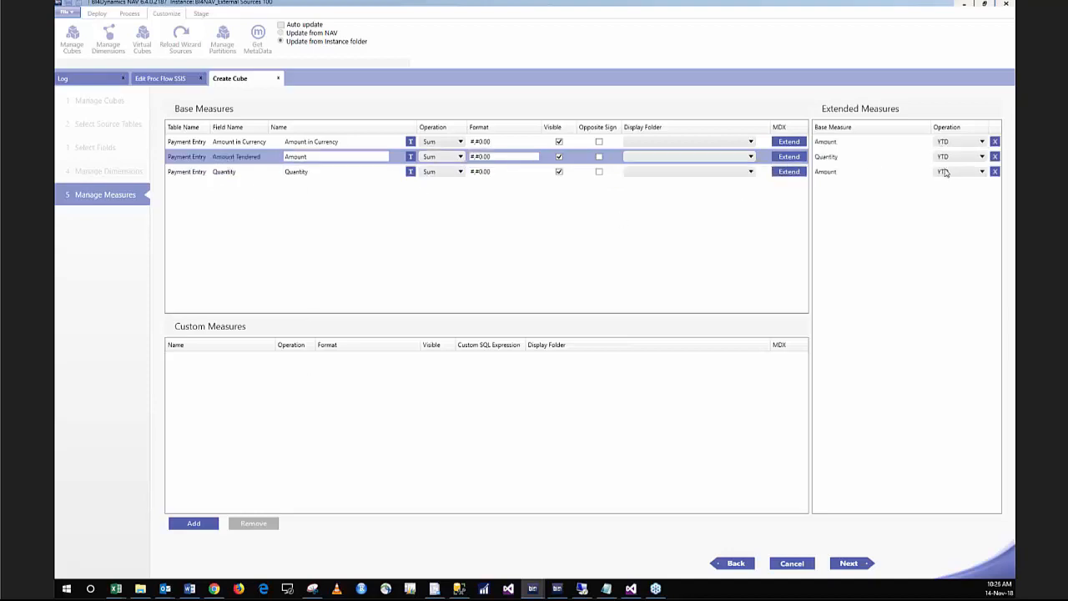
click(947, 171)
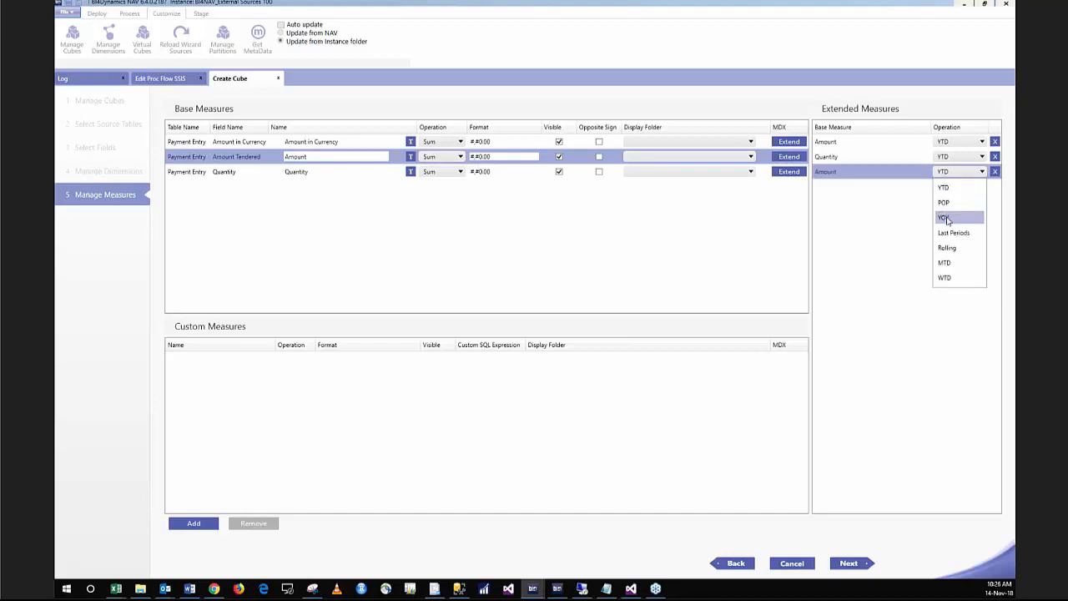
click(951, 231)
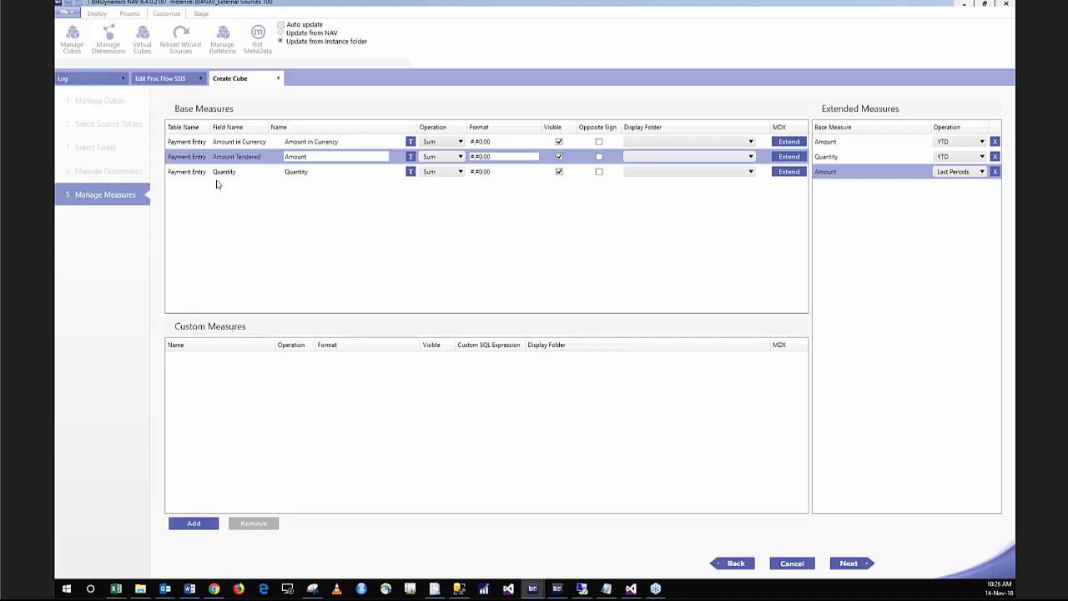
- Add a custom measure named No of Payment Lines
click(195, 526)
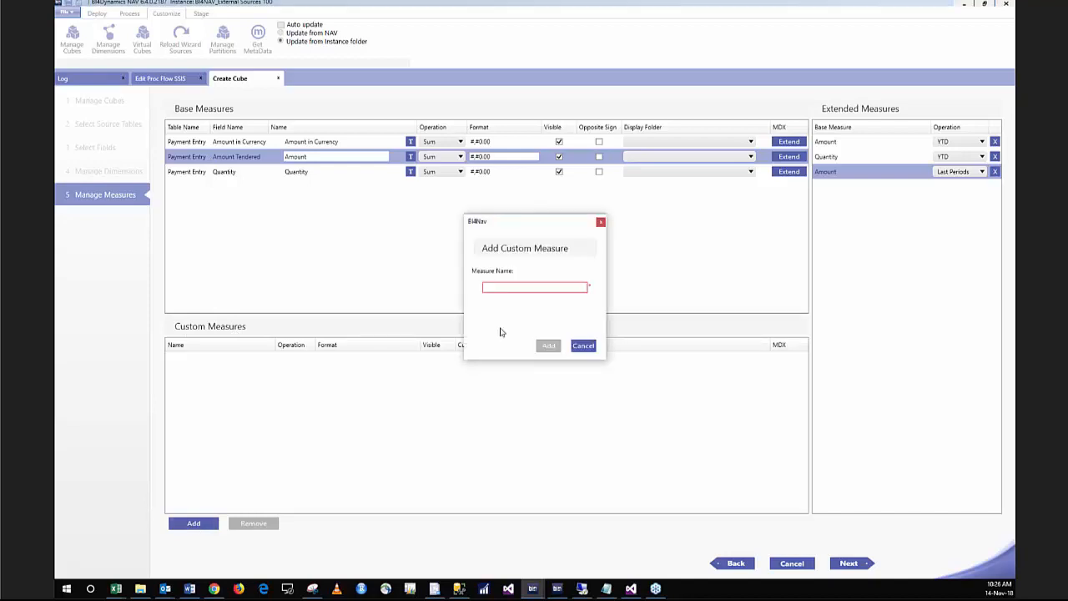
text(Ne)
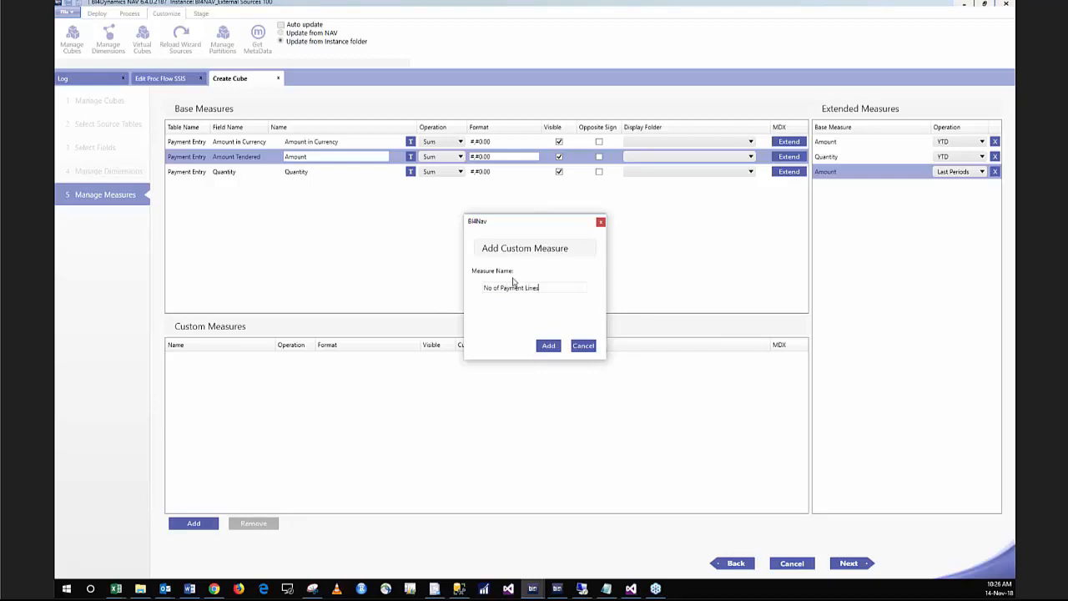
click(548, 343)
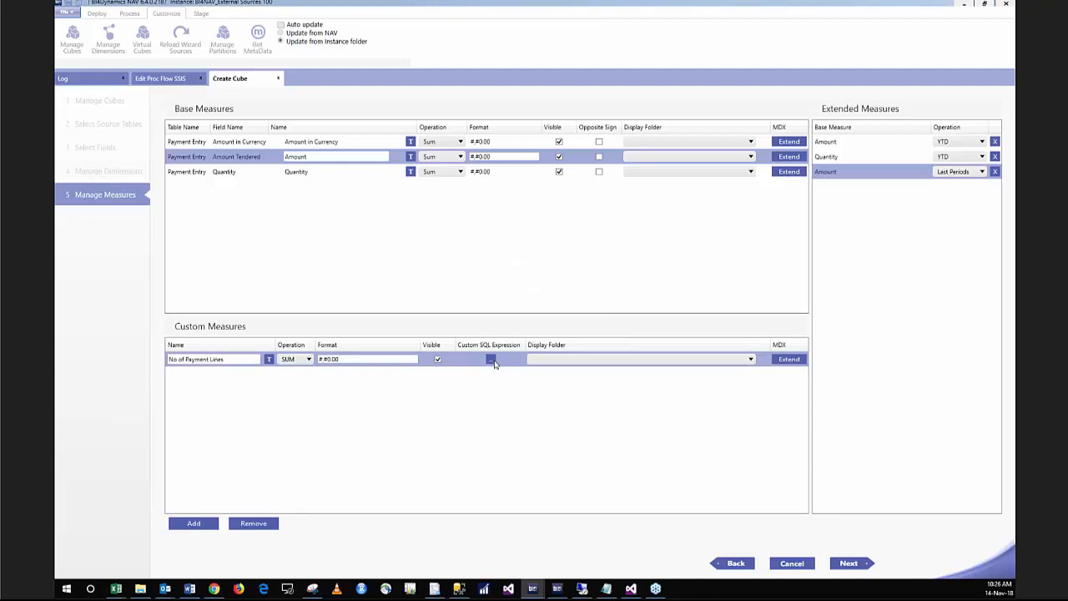
- Set the custom SQL expression of No of Payment Lines to 1, then complete the fact and generate the POS Analysis cube
click(491, 359)
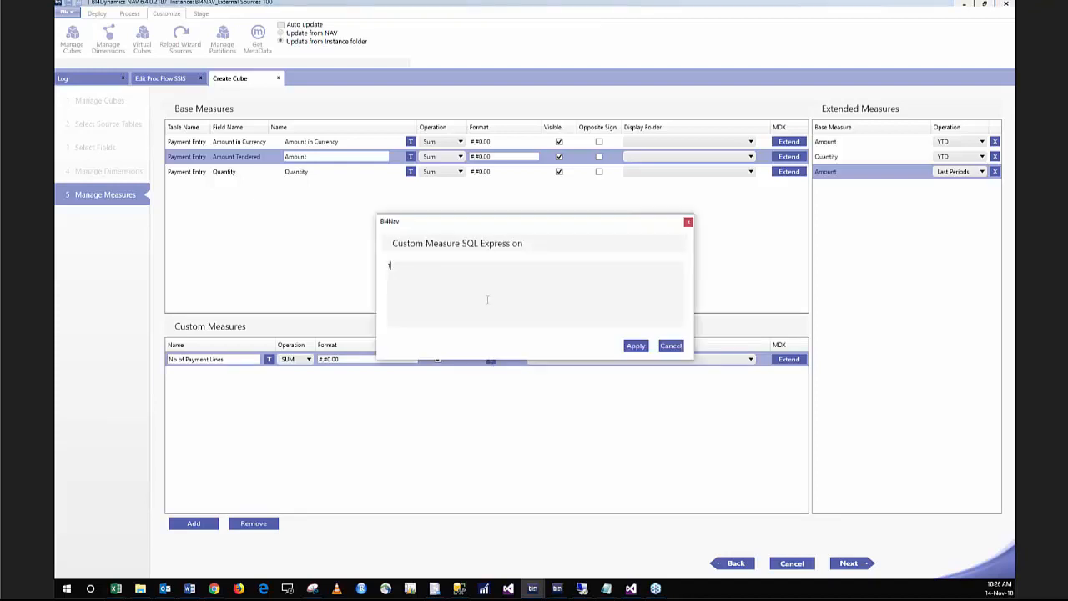
click(635, 346)
click(854, 565)
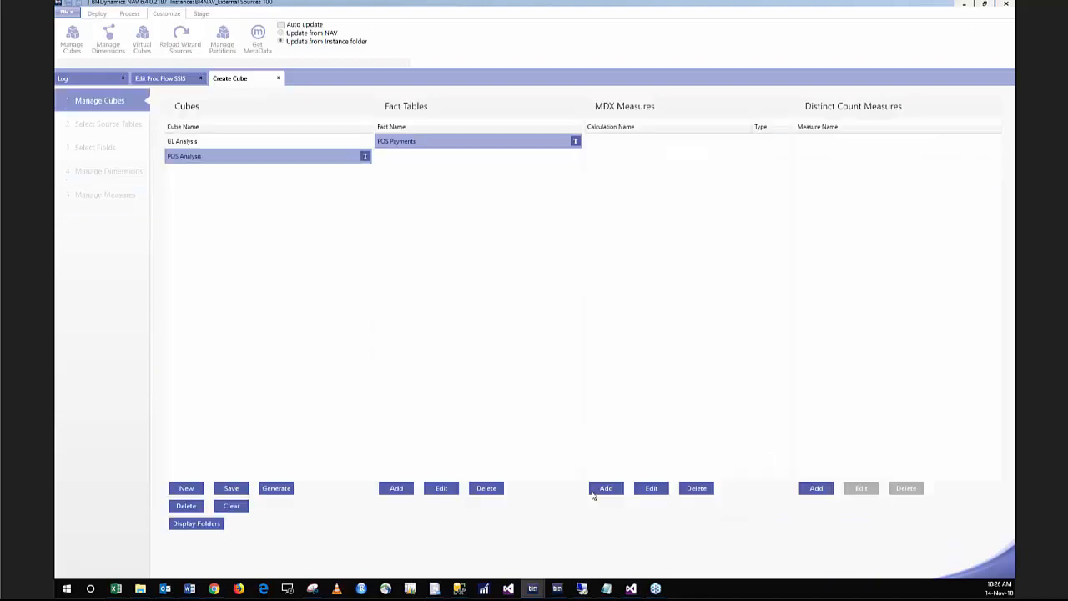
click(278, 487)
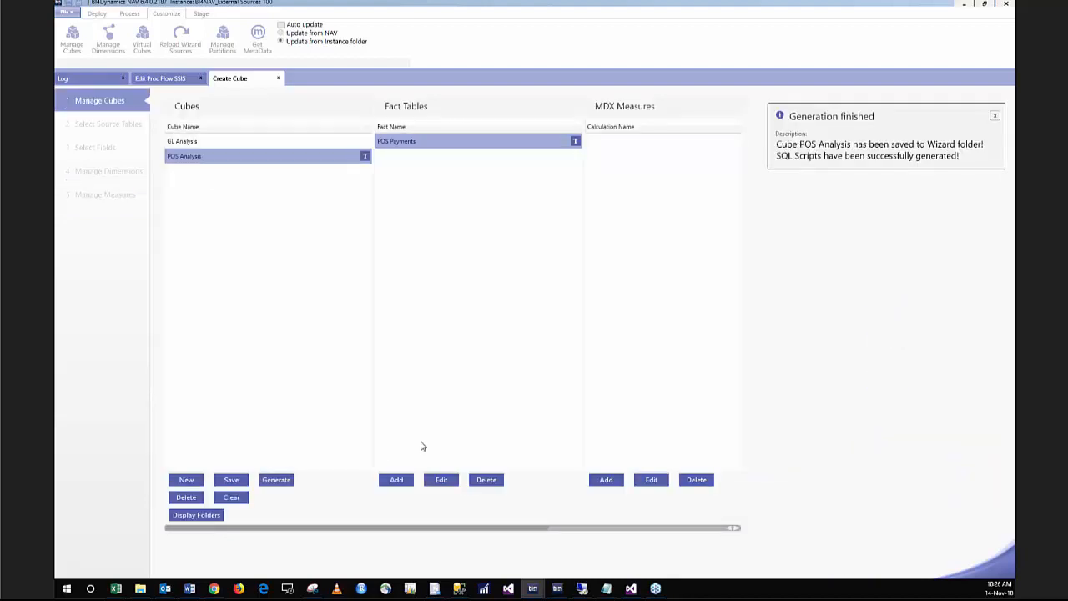
- Deploy the data warehouse and the analysis database, closing the process flow editor along the way
click(97, 13)
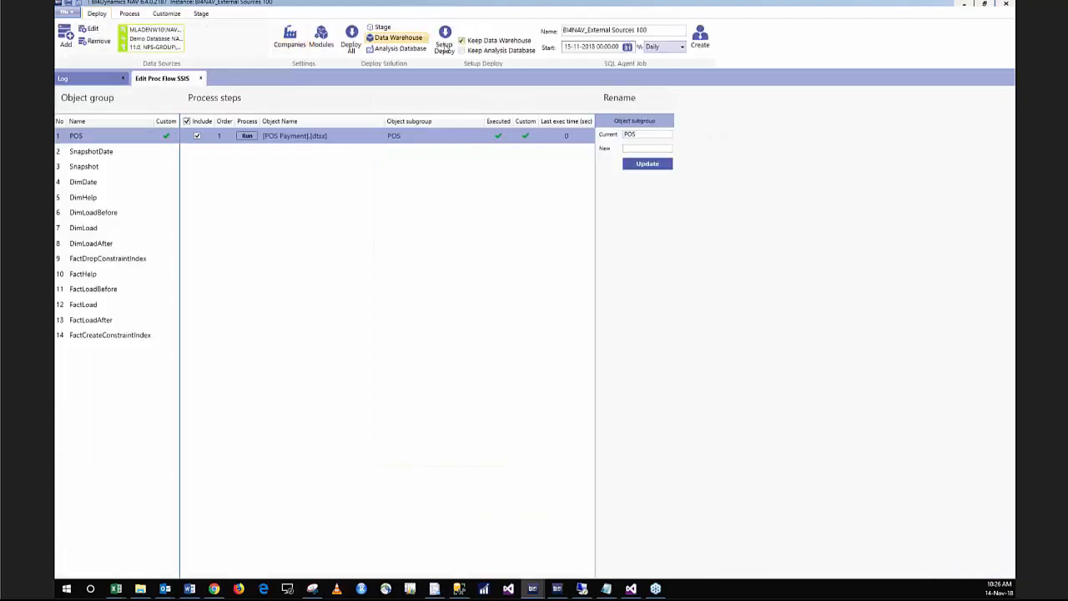
click(201, 78)
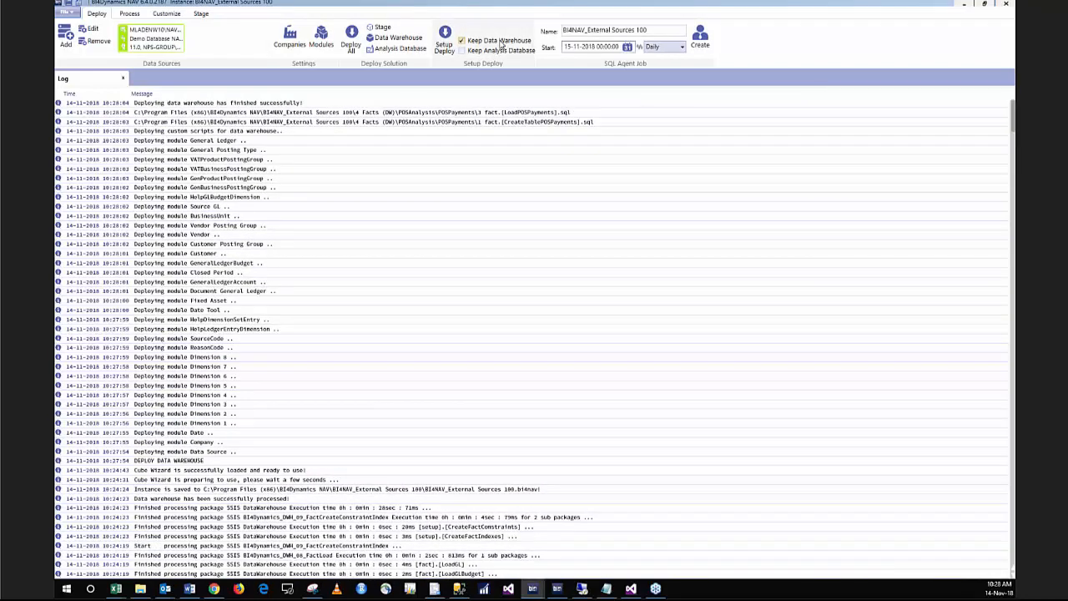
click(445, 40)
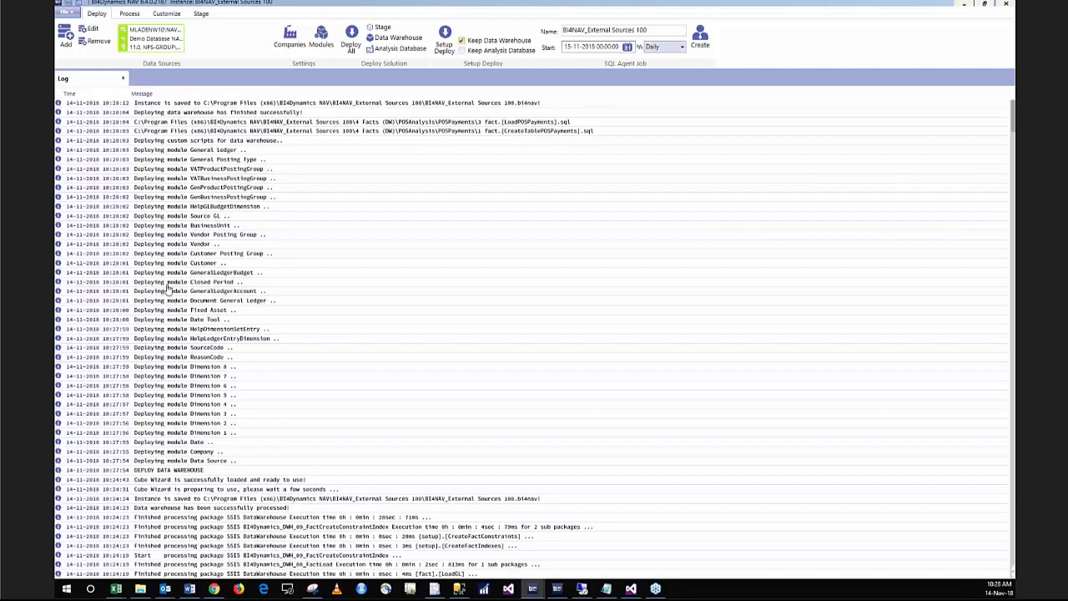
click(406, 50)
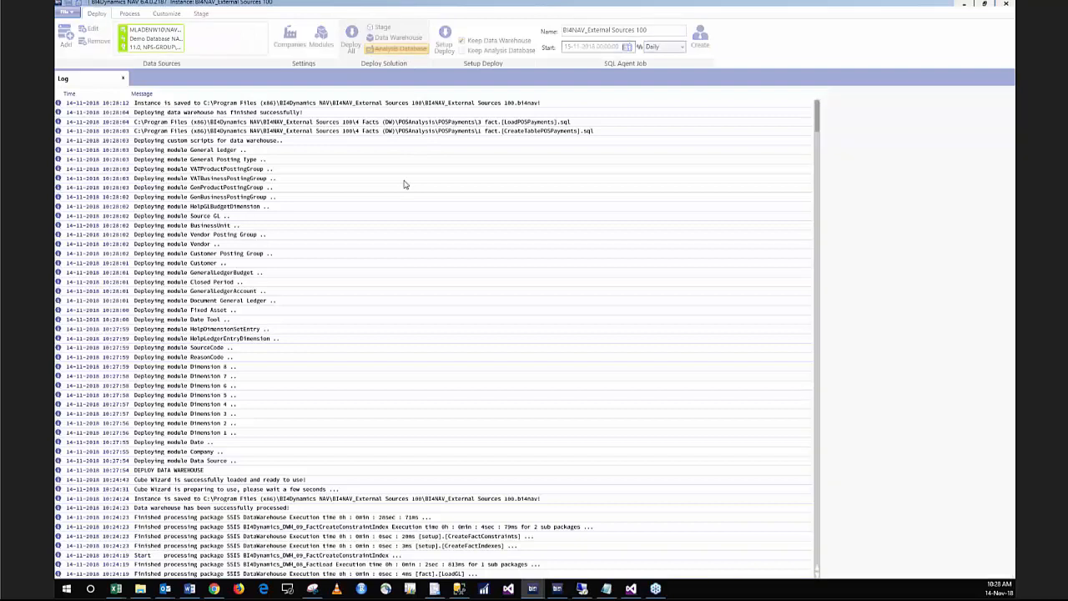
click(552, 329)
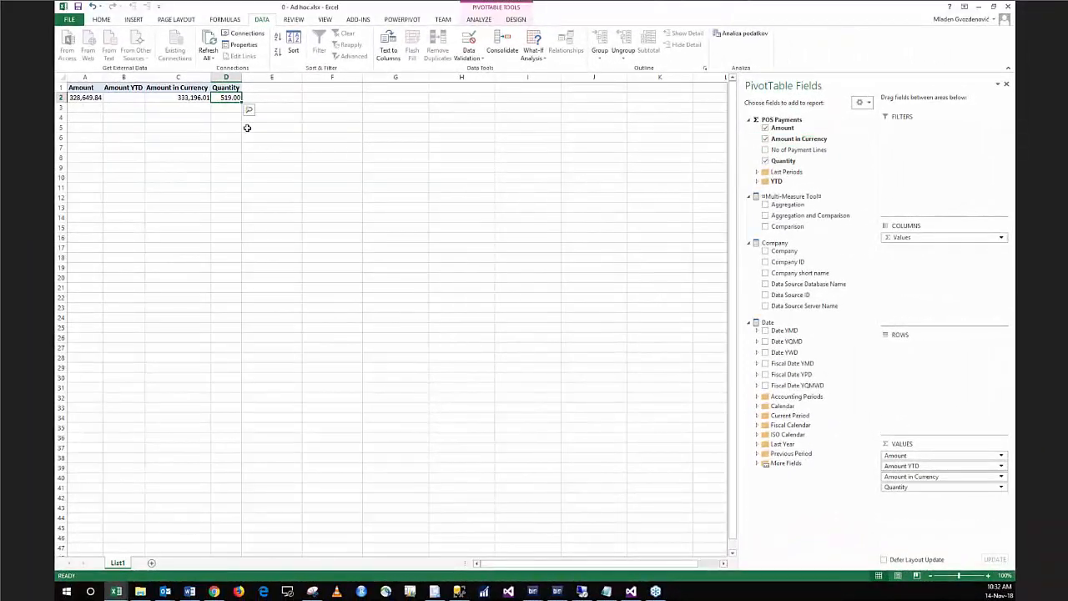
- In the Excel pivot table, add the No of Payment Lines measure and place Date YMD in the rows
click(765, 151)
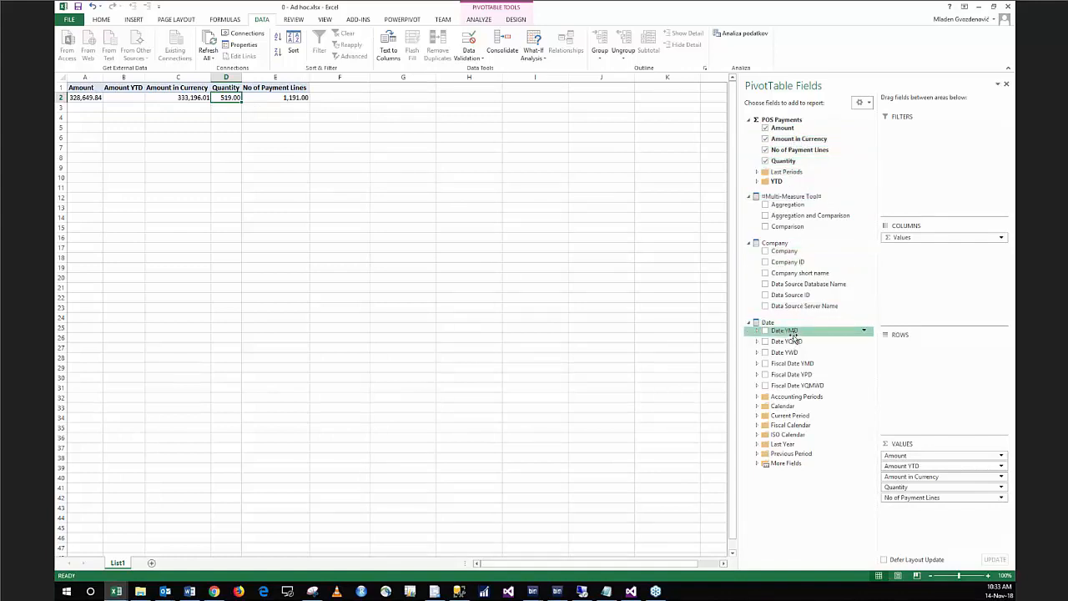
drag(788, 331, 914, 367)
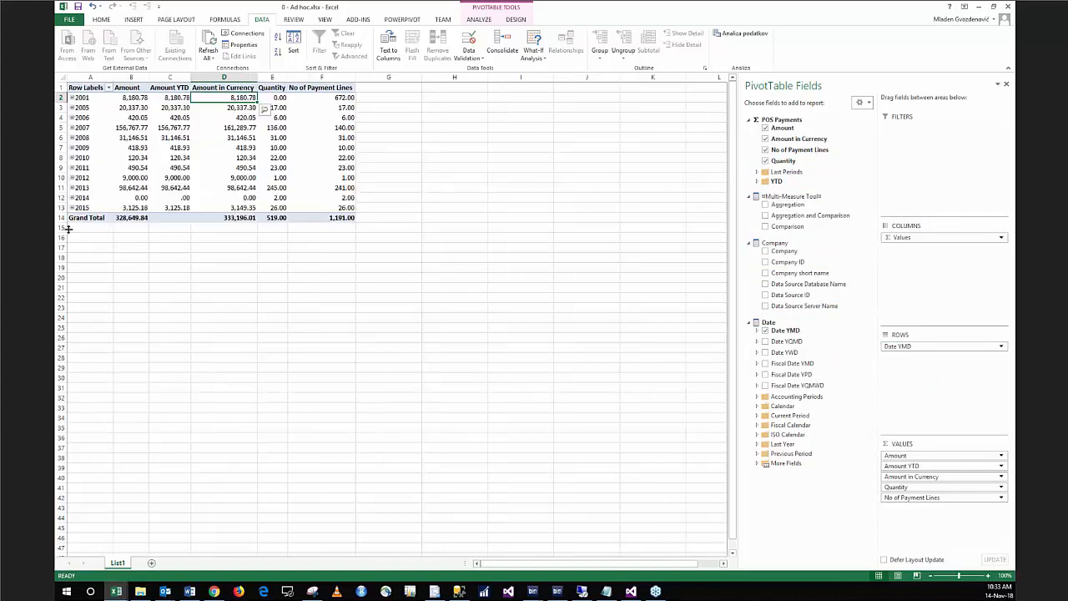
- Review the monthly breakdown of 2015 in the pivot table and close the workbook without saving
click(73, 207)
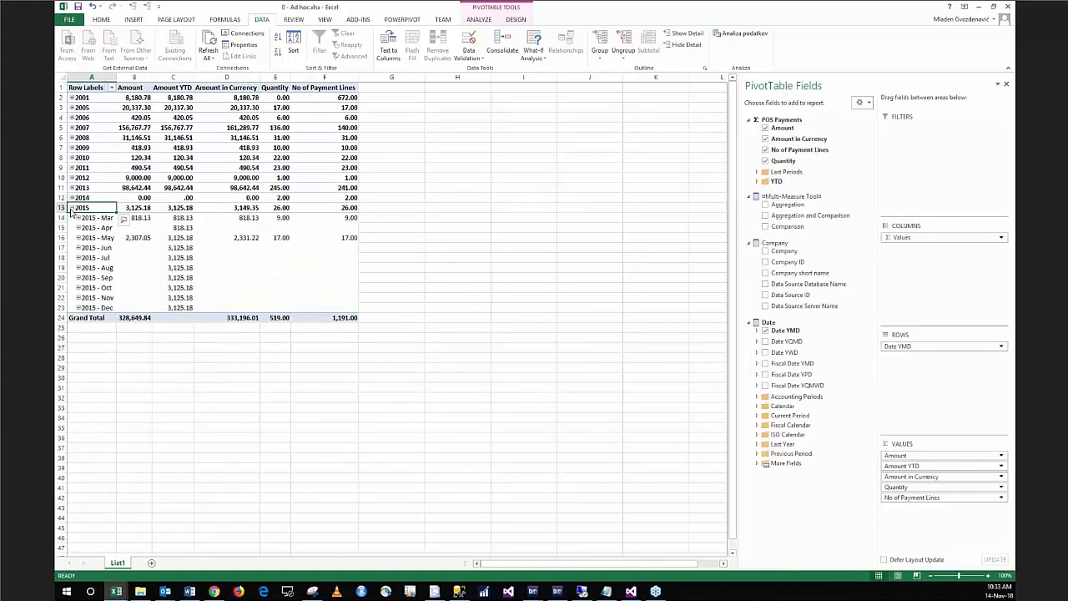
click(73, 207)
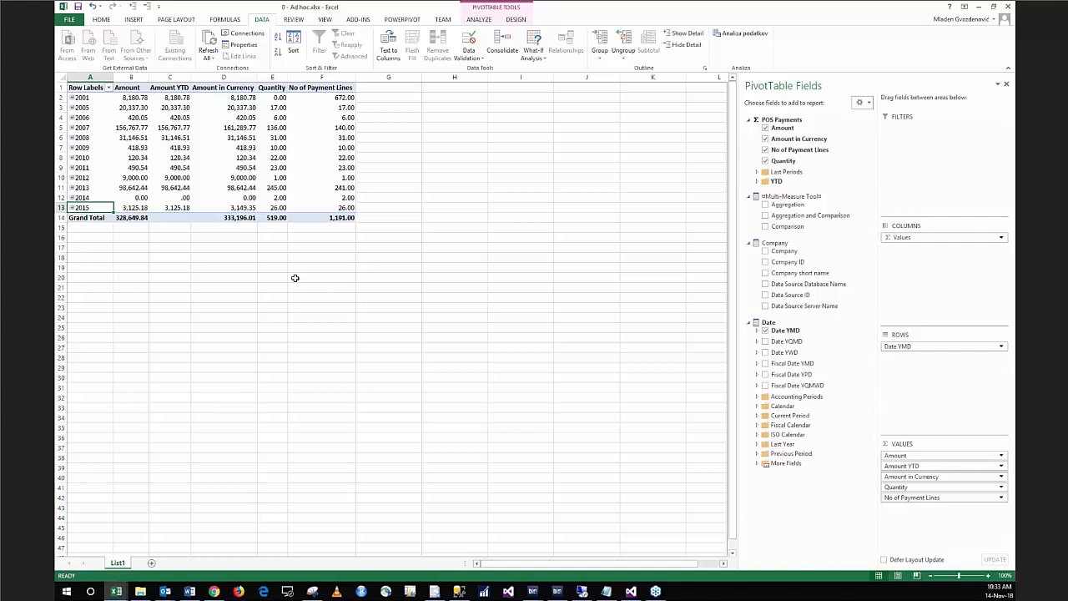
click(238, 137)
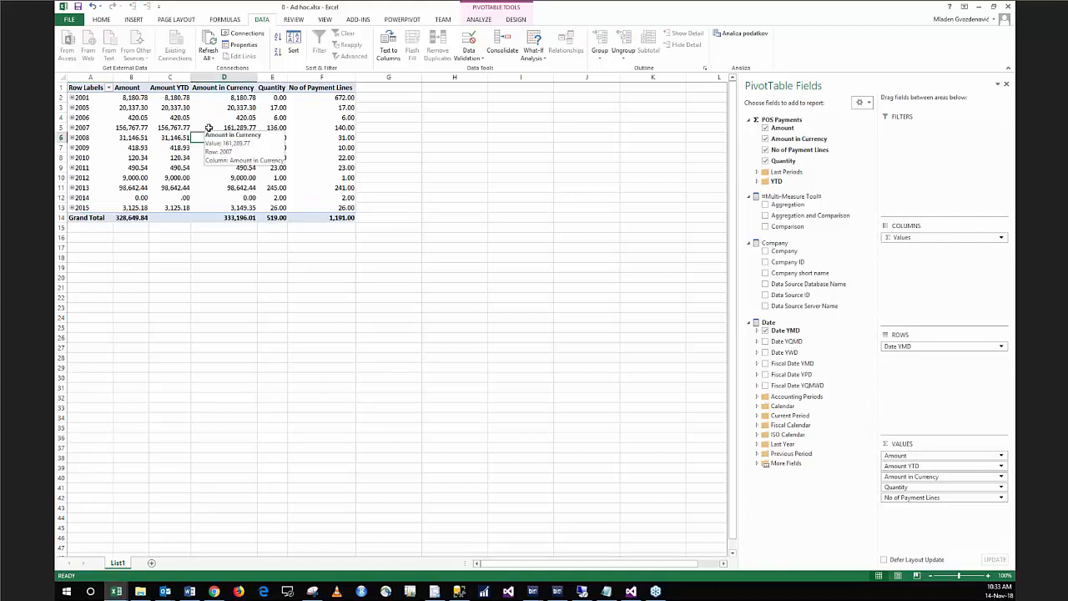
click(1008, 8)
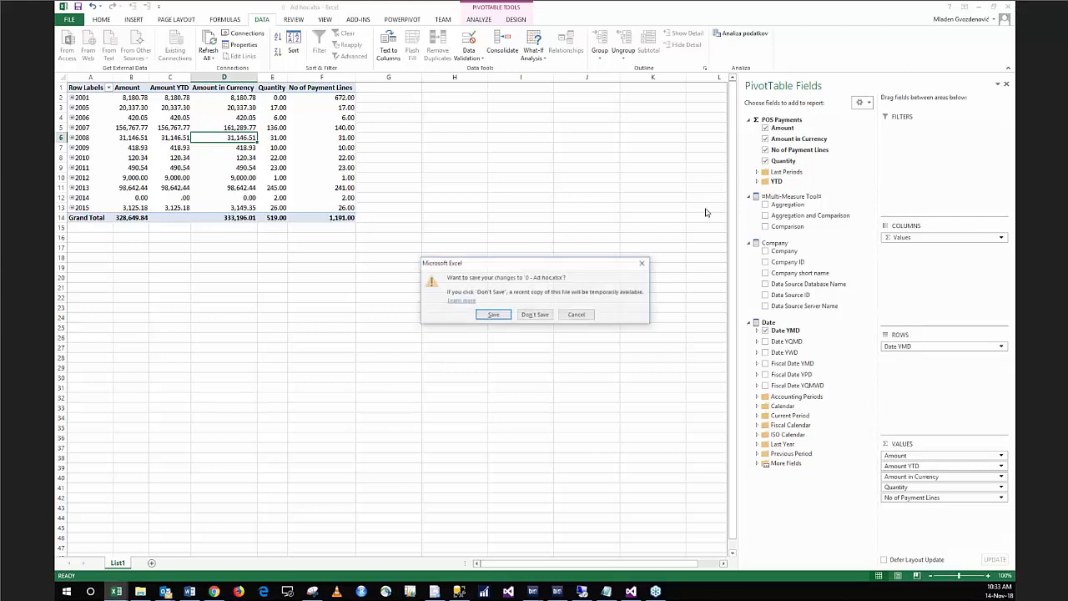
click(529, 317)
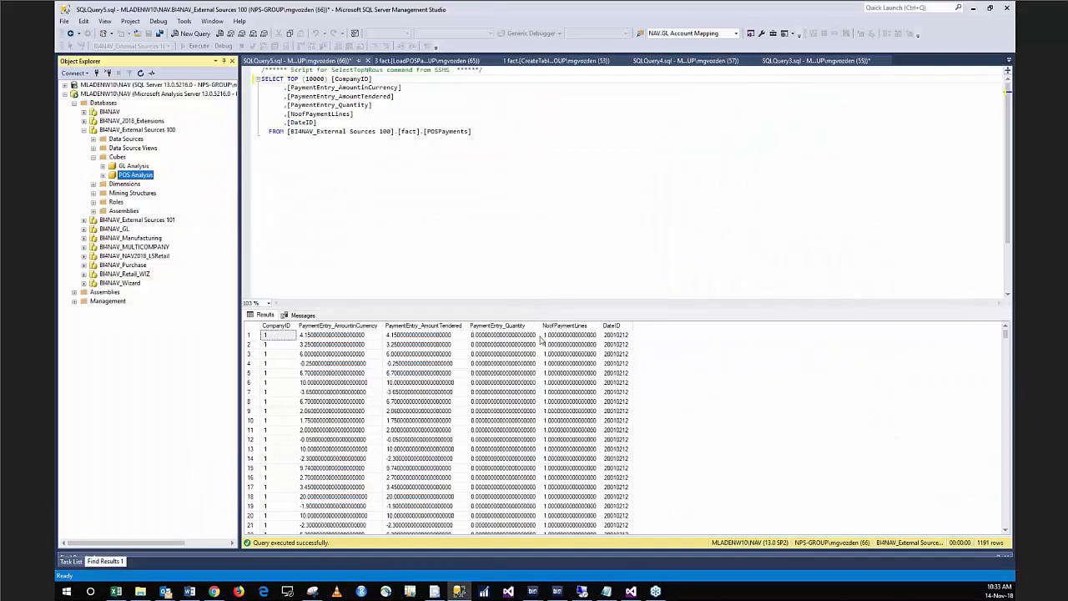
- Switch to the remote desktop and show its Integration Services Project3 solution maximized in Visual Studio
click(631, 590)
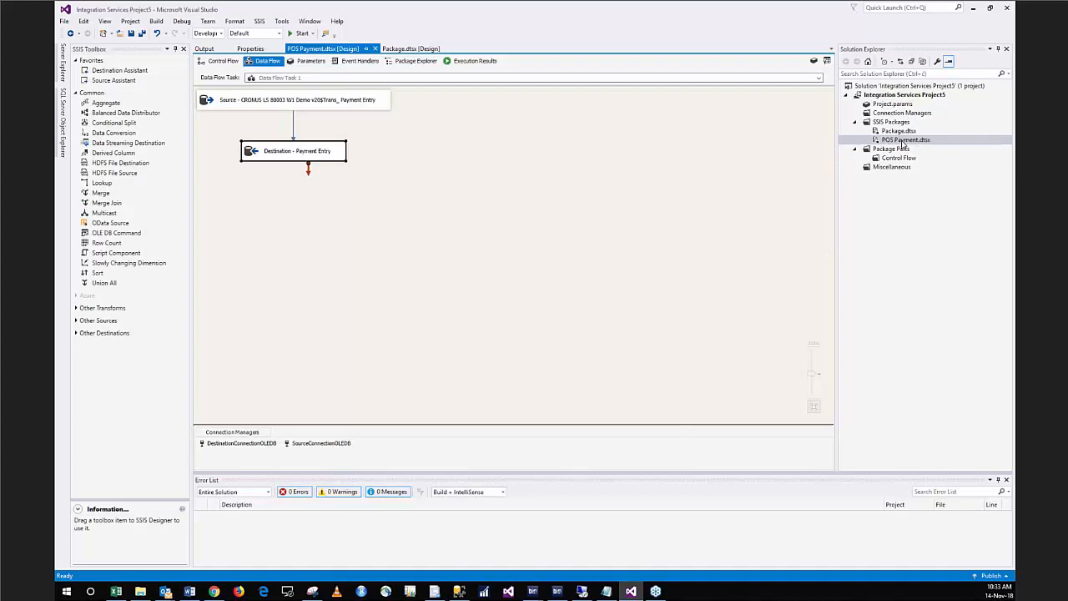
click(582, 594)
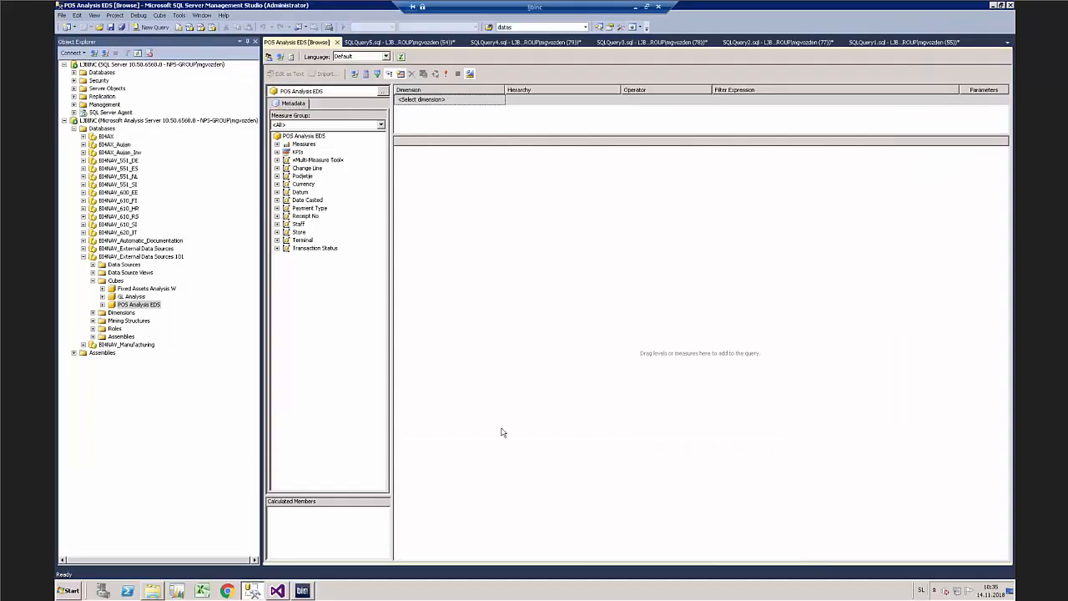
click(283, 591)
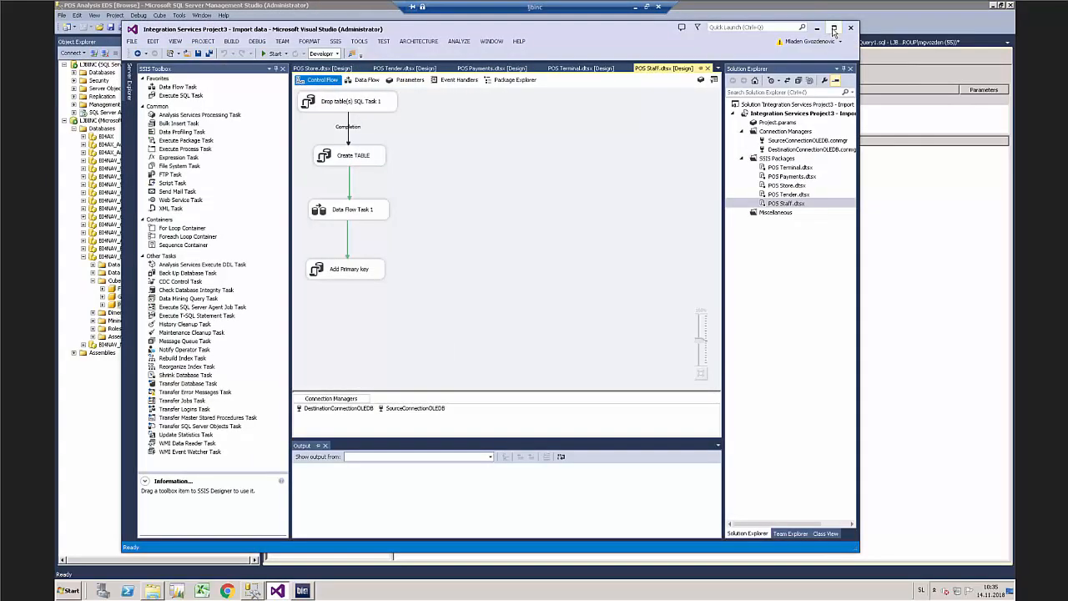
click(832, 29)
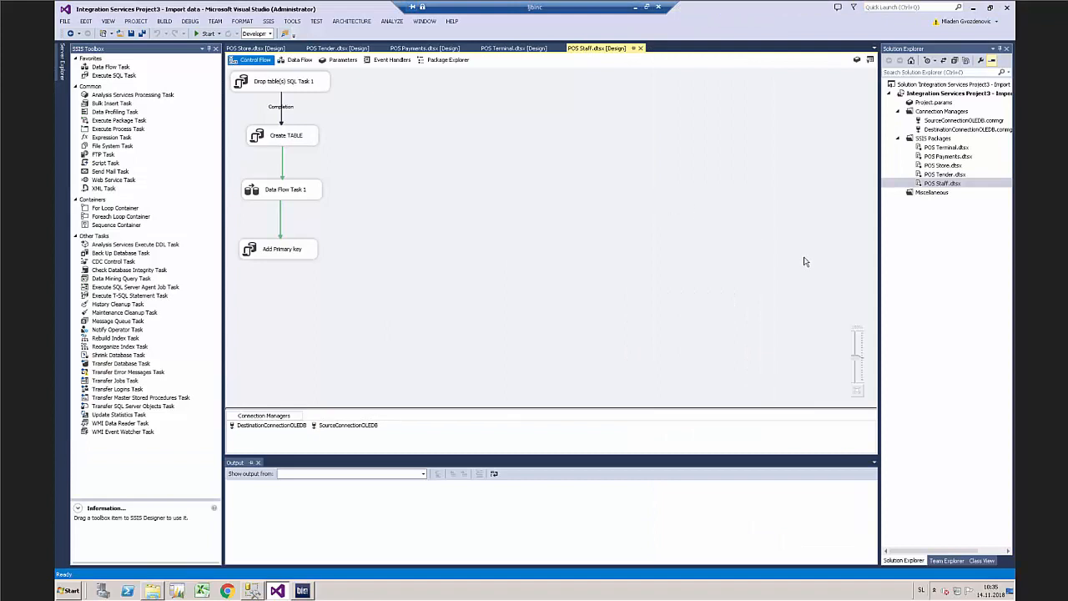
- Go through the control flows of the POS Terminal, POS Payments, POS Store and POS Staff packages
double_click(945, 148)
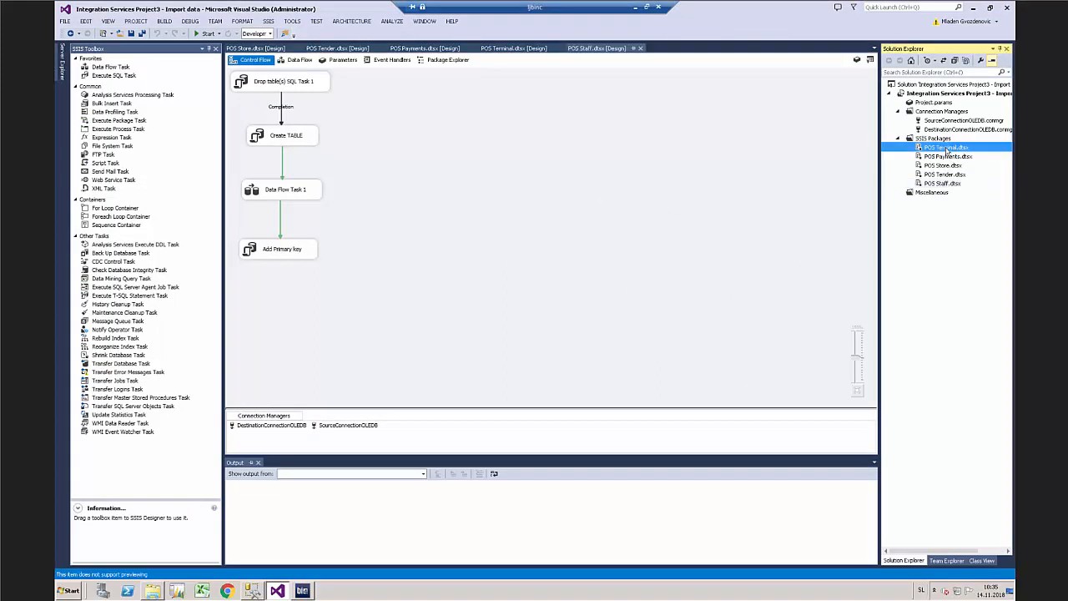
double_click(948, 157)
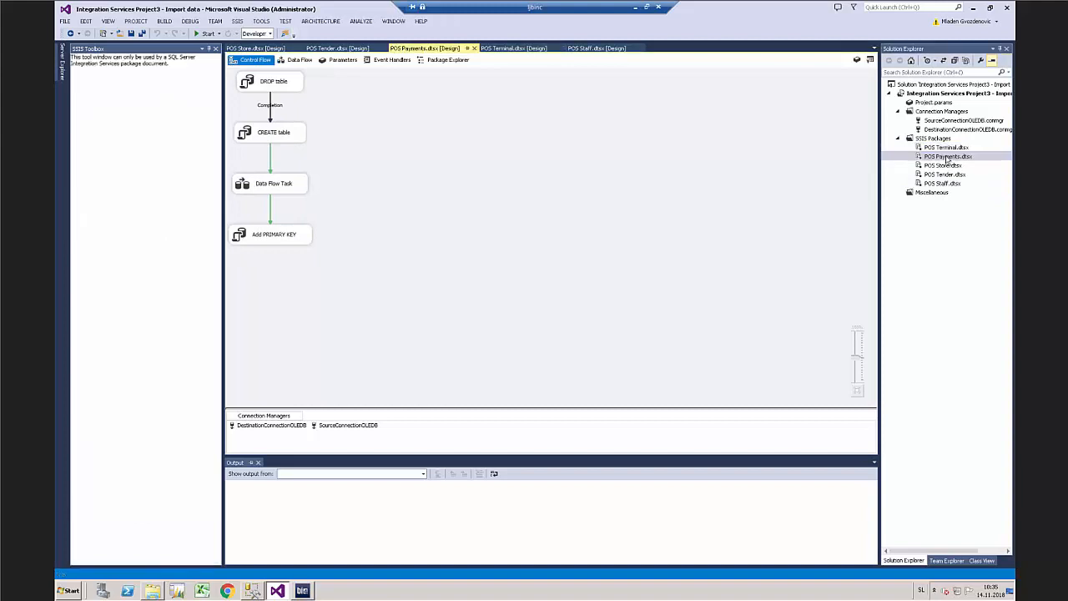
double_click(945, 166)
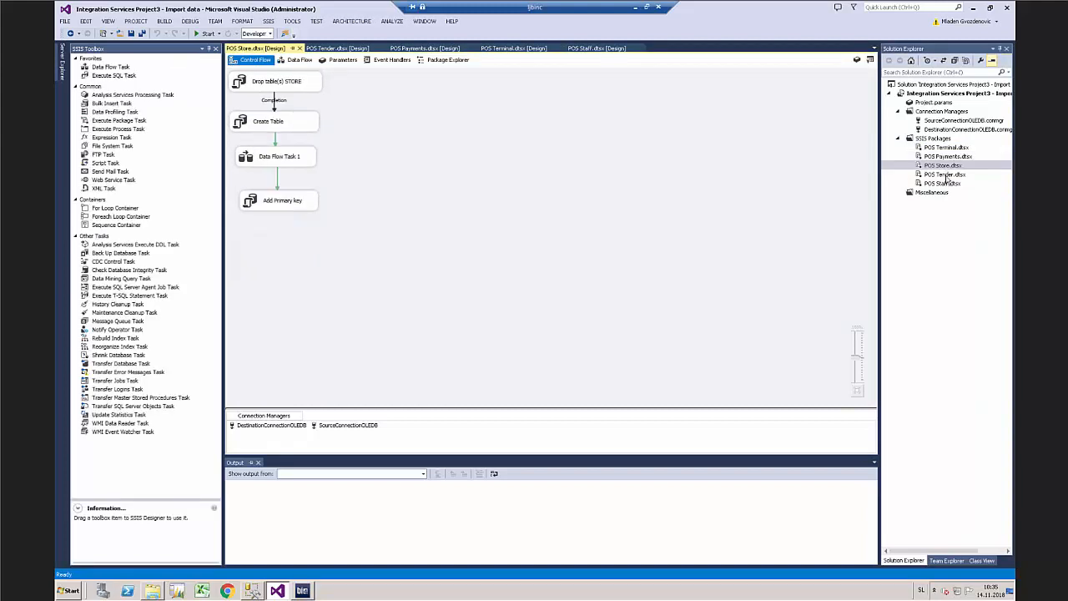
double_click(948, 183)
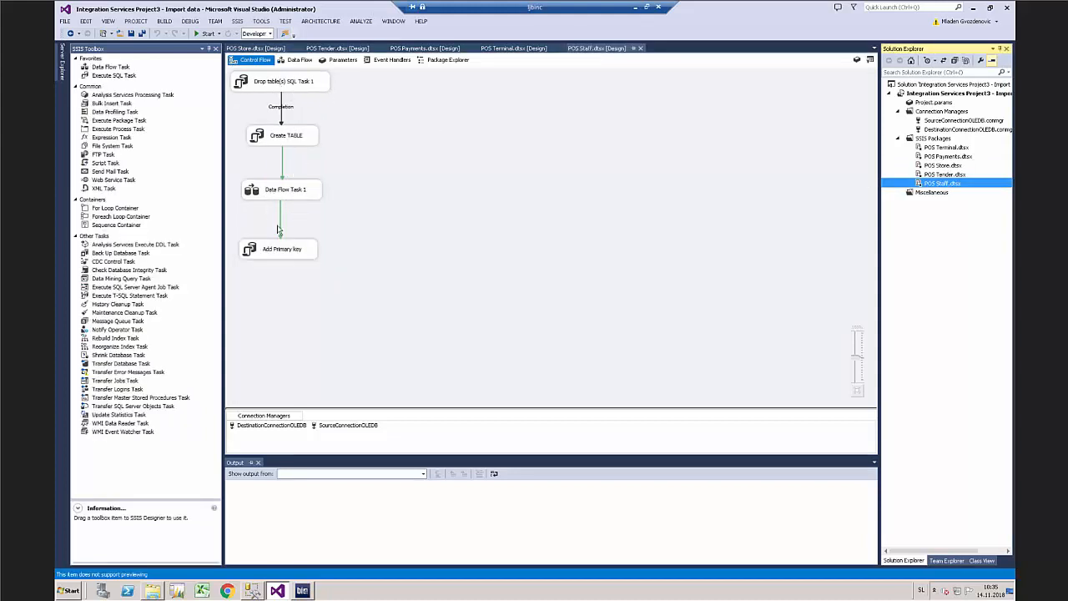
- Examine the SQL statement of the Add Primary key task and the data flow of the POS Staff package without changing them
click(287, 249)
double_click(288, 249)
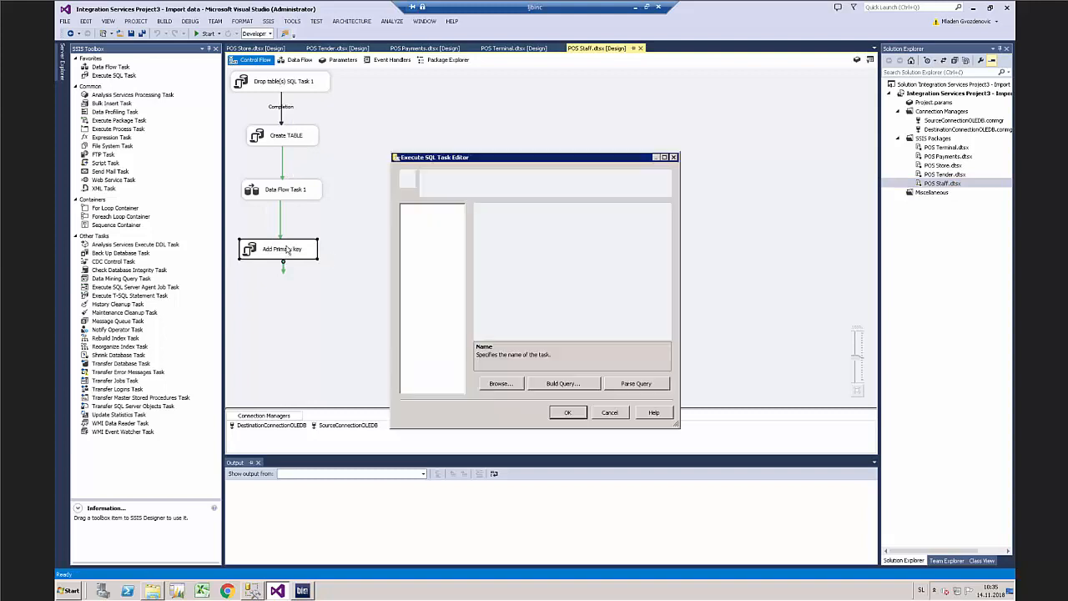
click(646, 318)
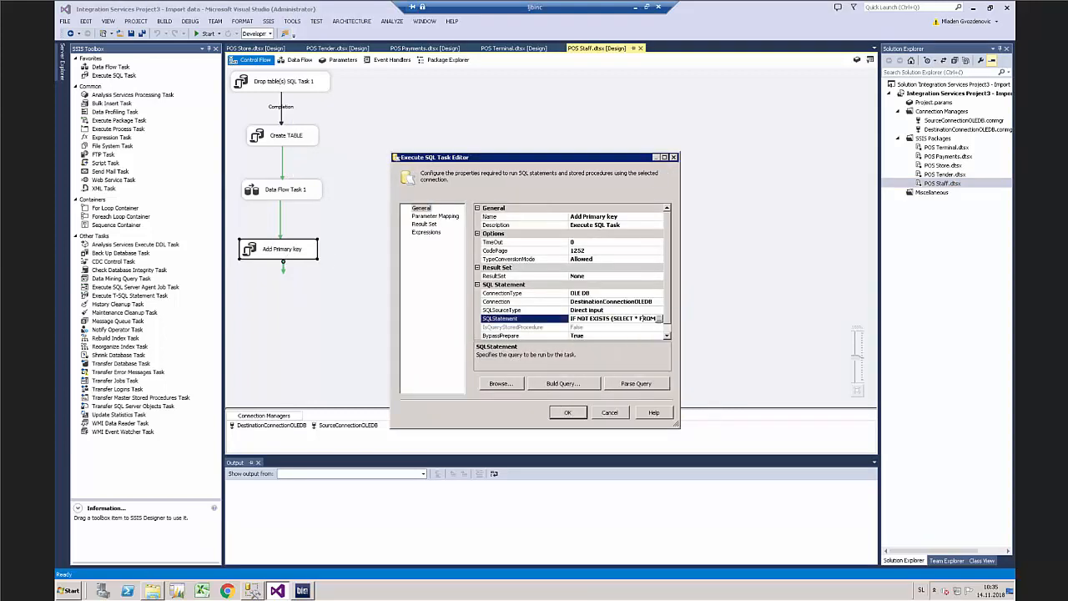
click(659, 319)
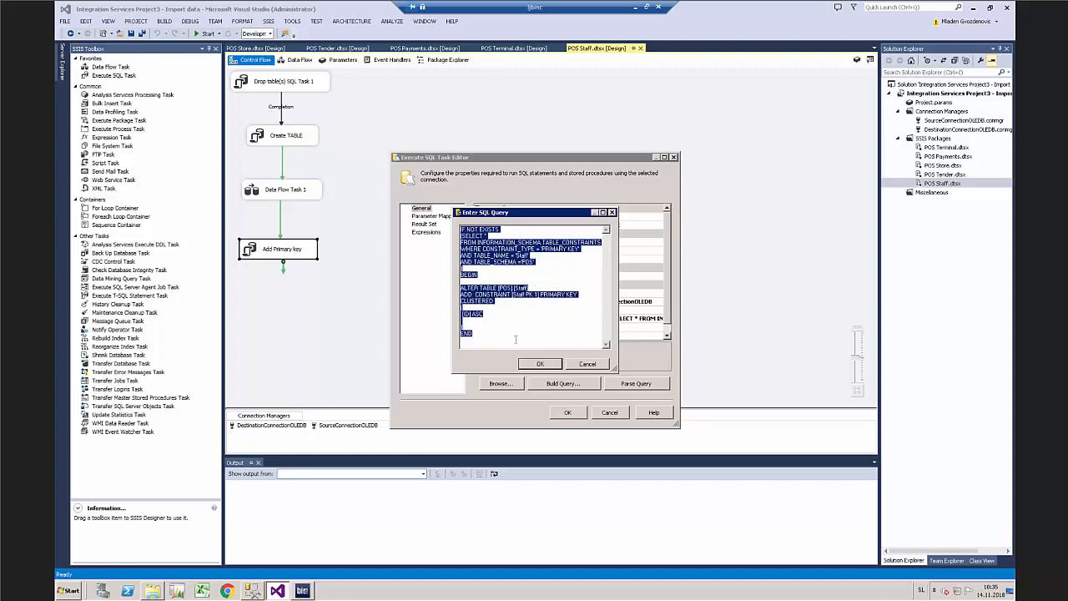
click(588, 364)
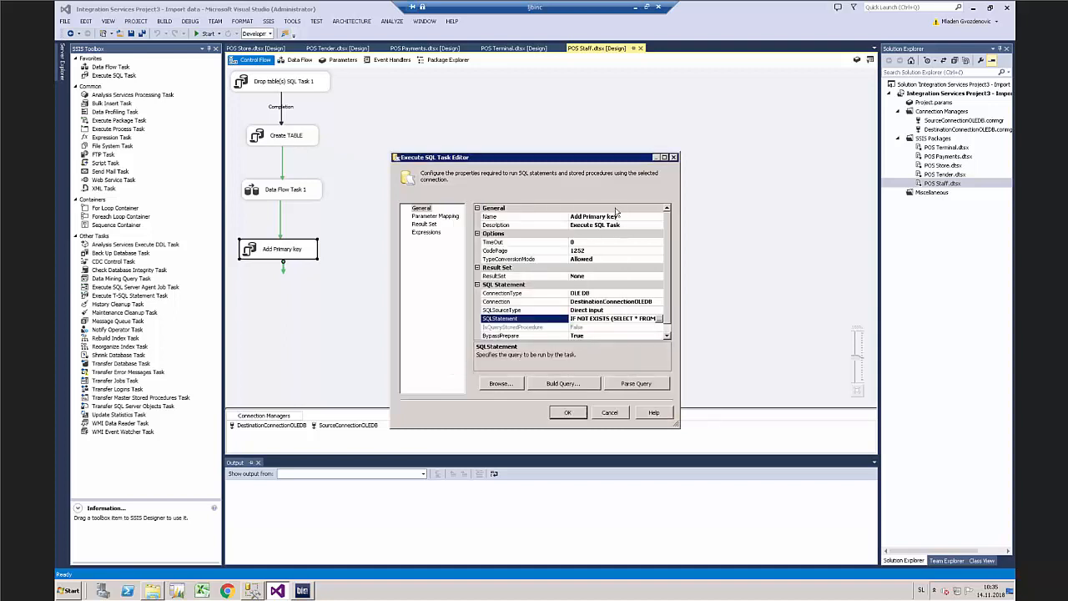
click(673, 157)
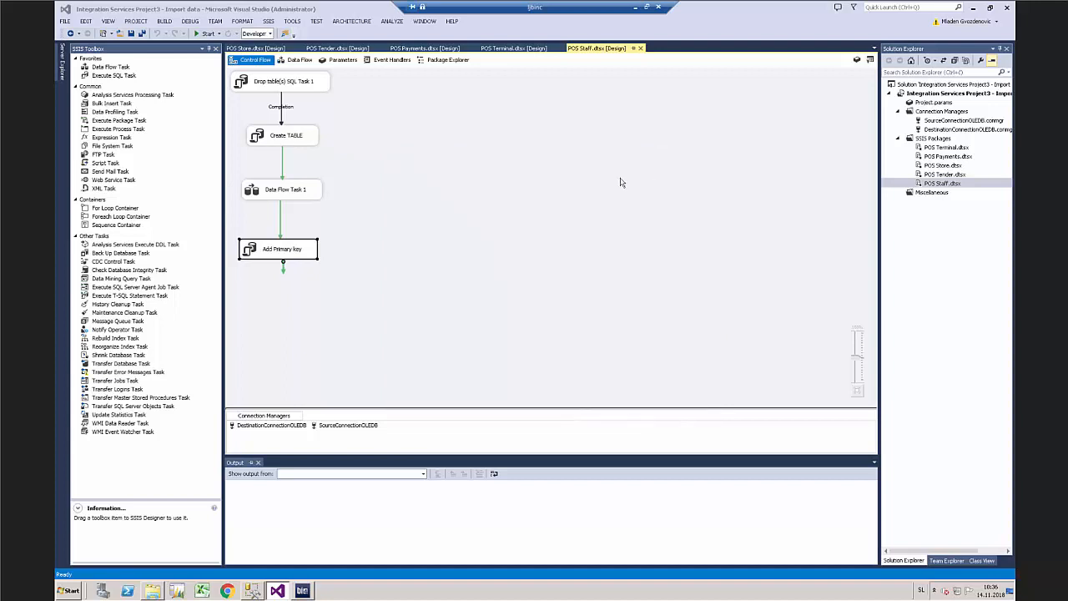
click(299, 60)
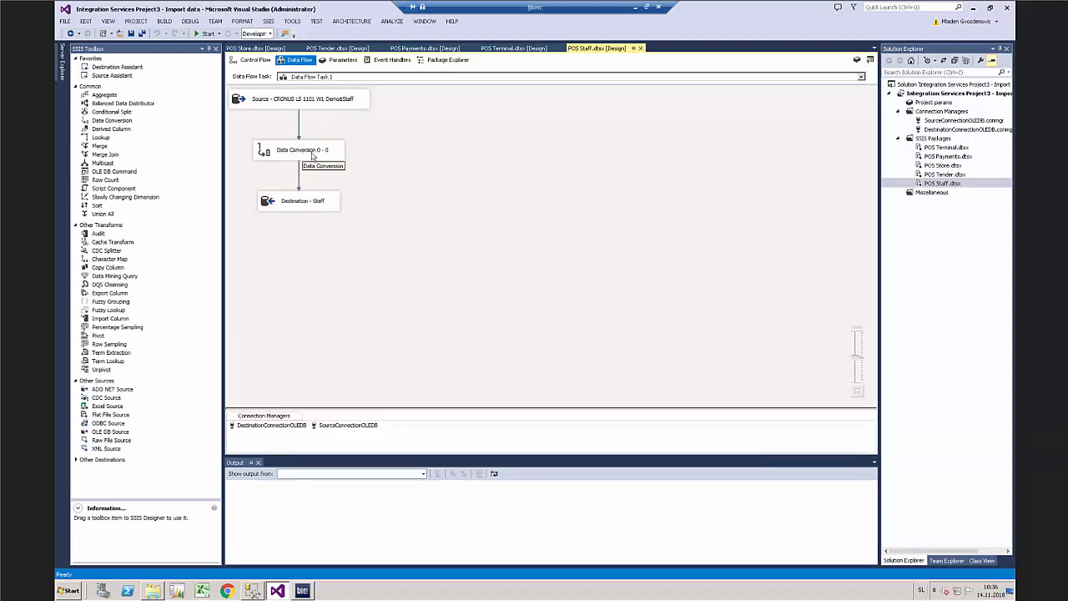
click(255, 60)
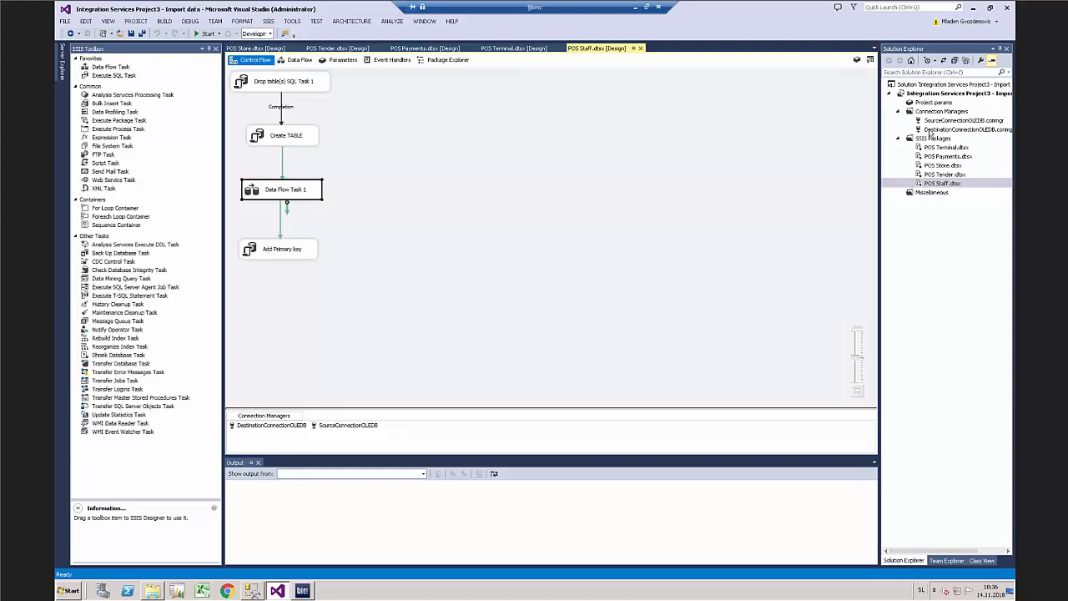
- In the remote SQL Server Management Studio, examine the POS tables of BI4NAV_External Data Sources 101 and open the Terminal query with its results
click(303, 591)
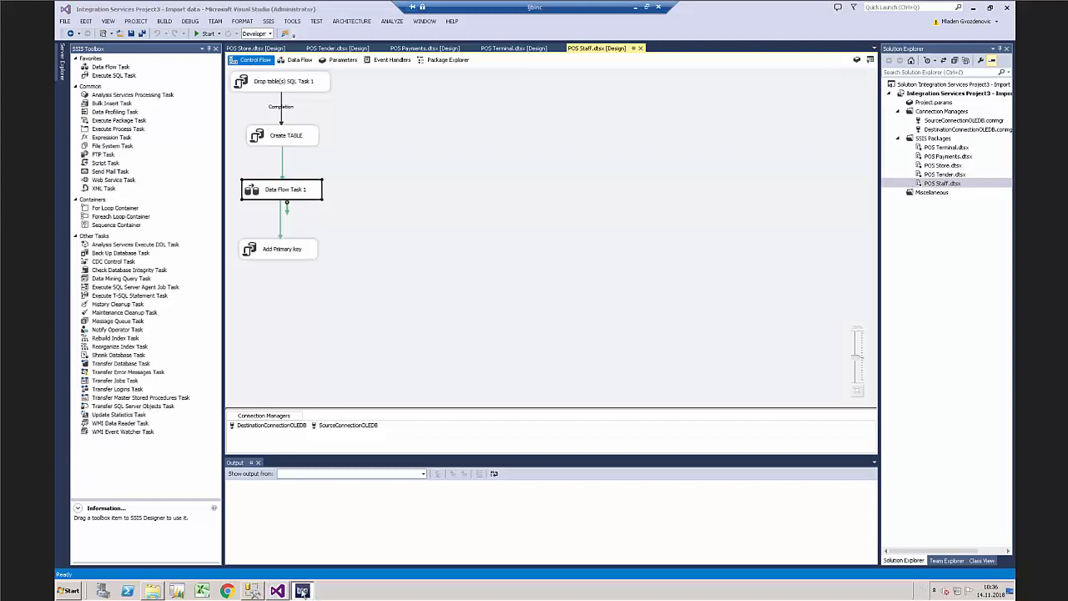
click(253, 590)
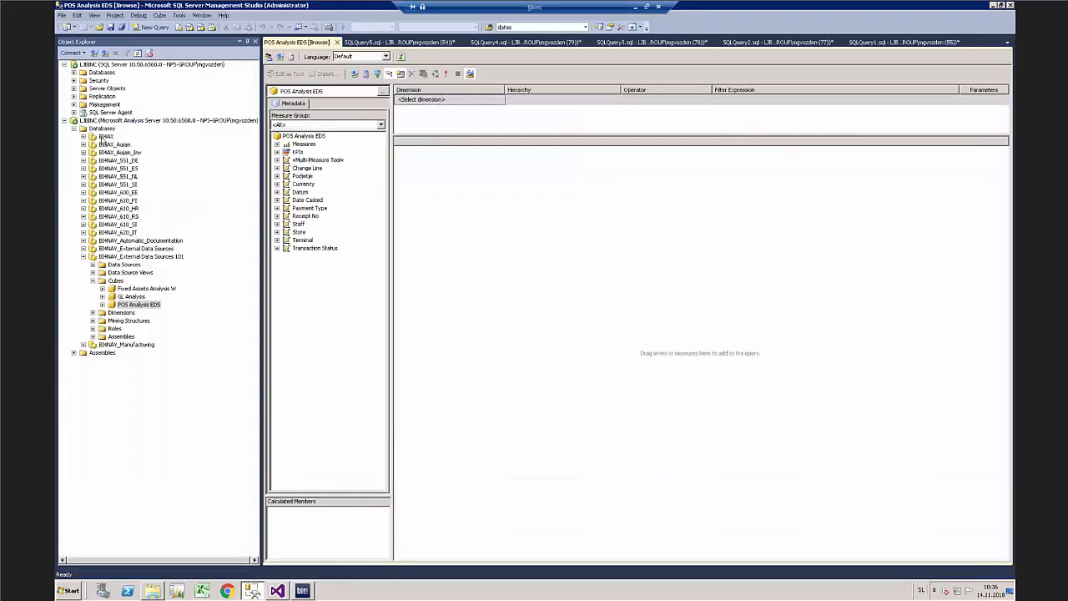
click(74, 72)
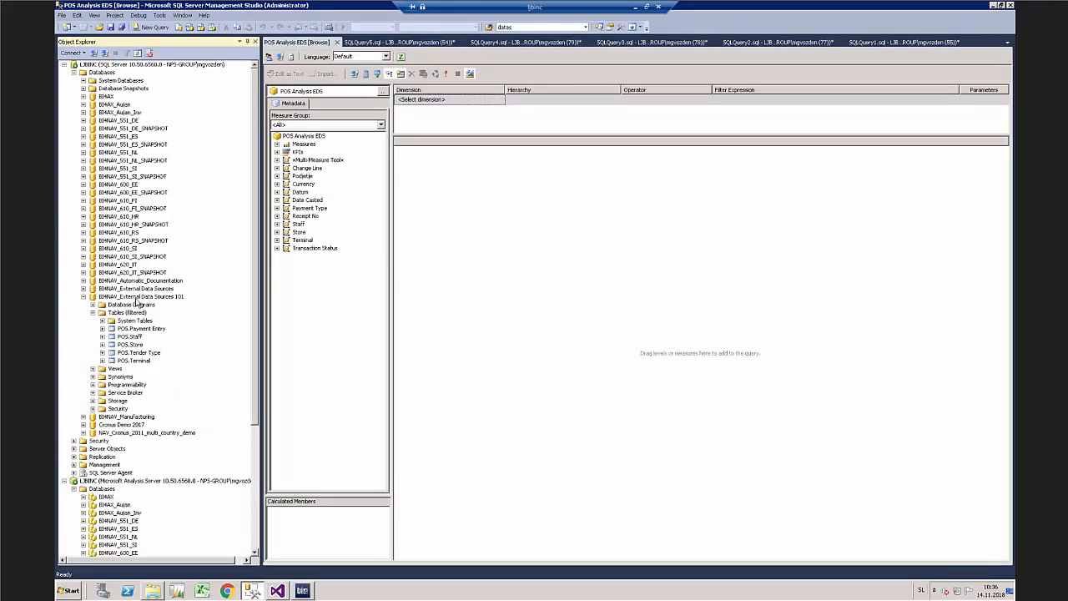
click(135, 298)
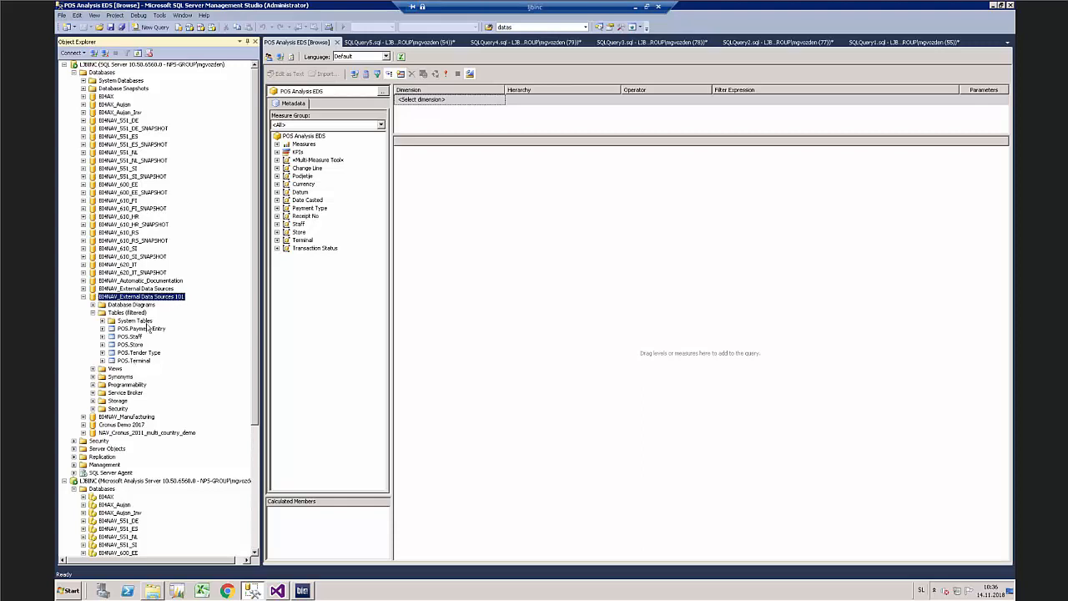
click(390, 42)
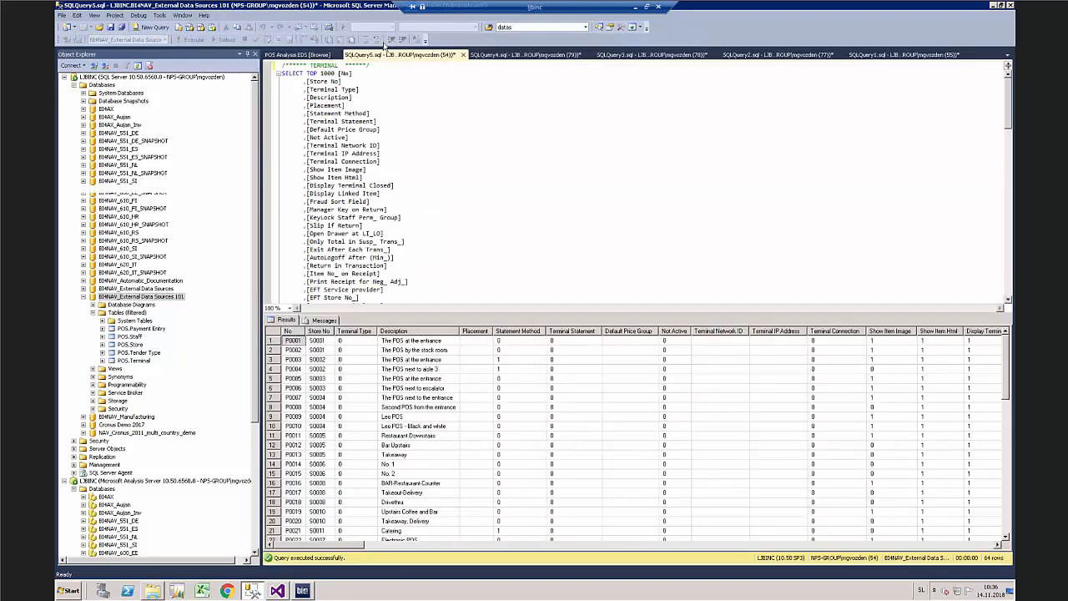
- Go through the open Store, Staff and Tender Type queries and their results in SQL Server Management Studio
click(563, 55)
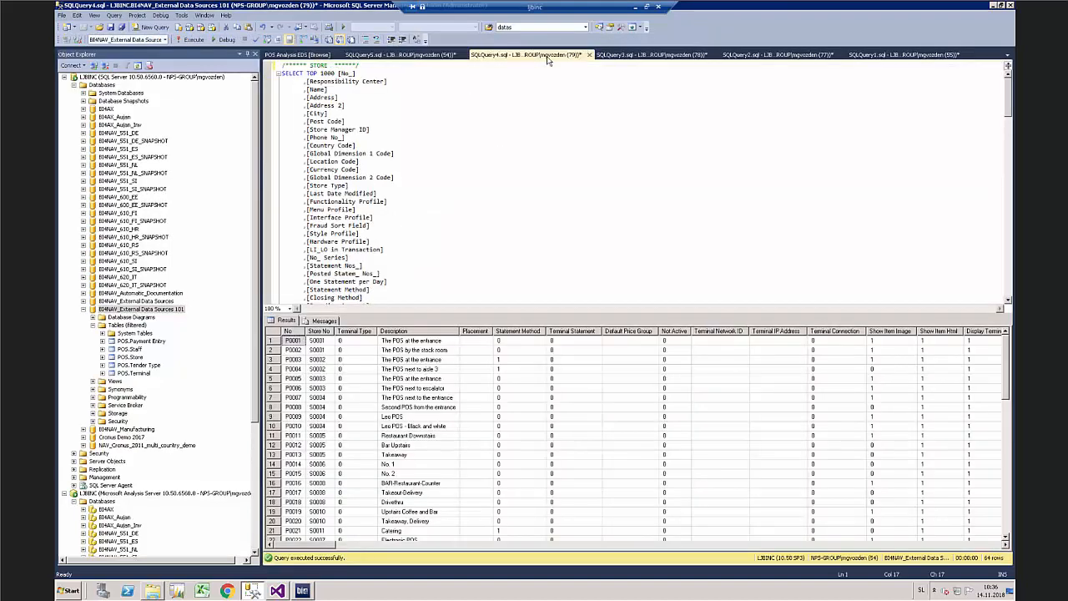
click(647, 56)
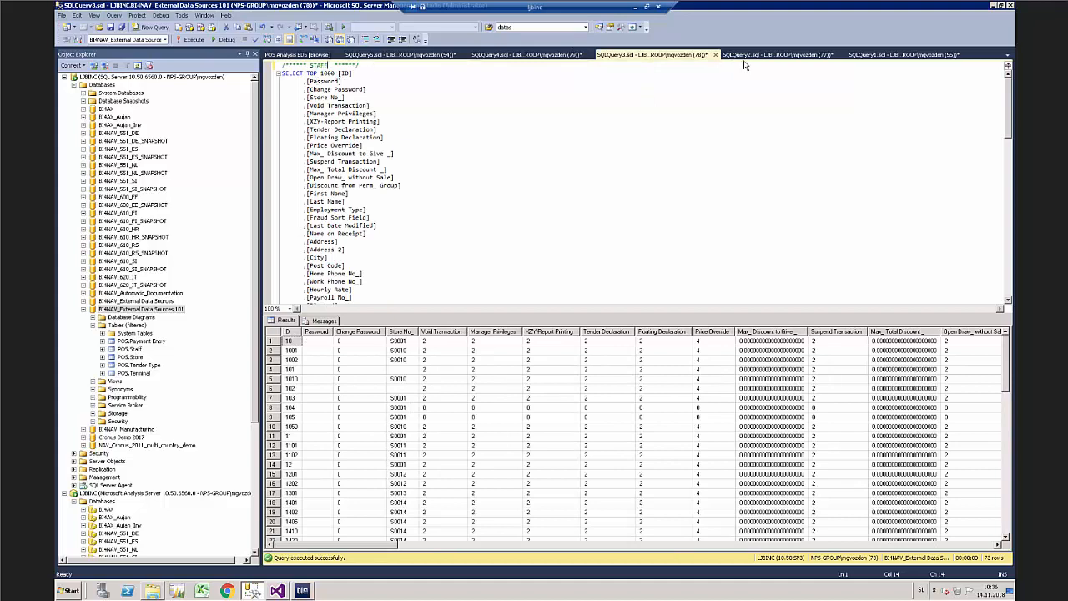
click(745, 55)
click(901, 55)
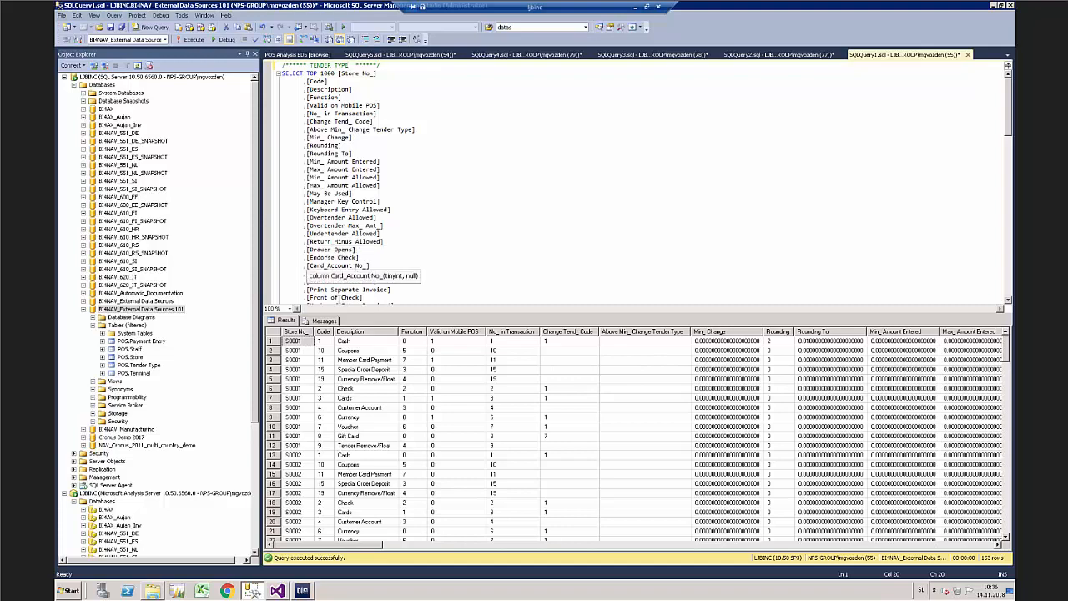
- In BI4Dynamics NAV, open the POS Payments fact of the POS Analysis EDS cube for editing and compare its source tables with the database tables
click(302, 590)
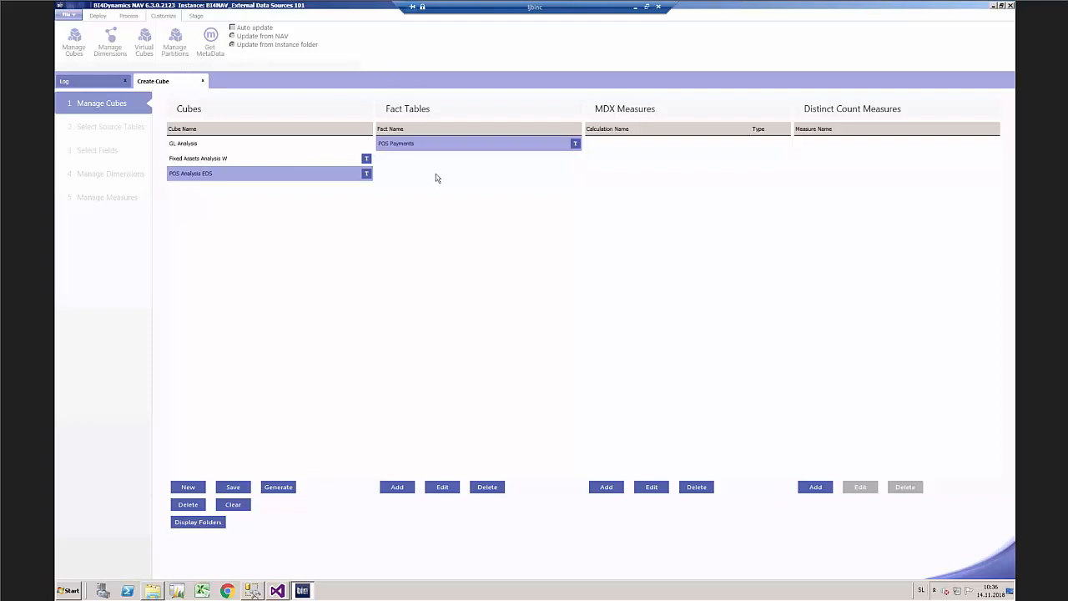
click(442, 487)
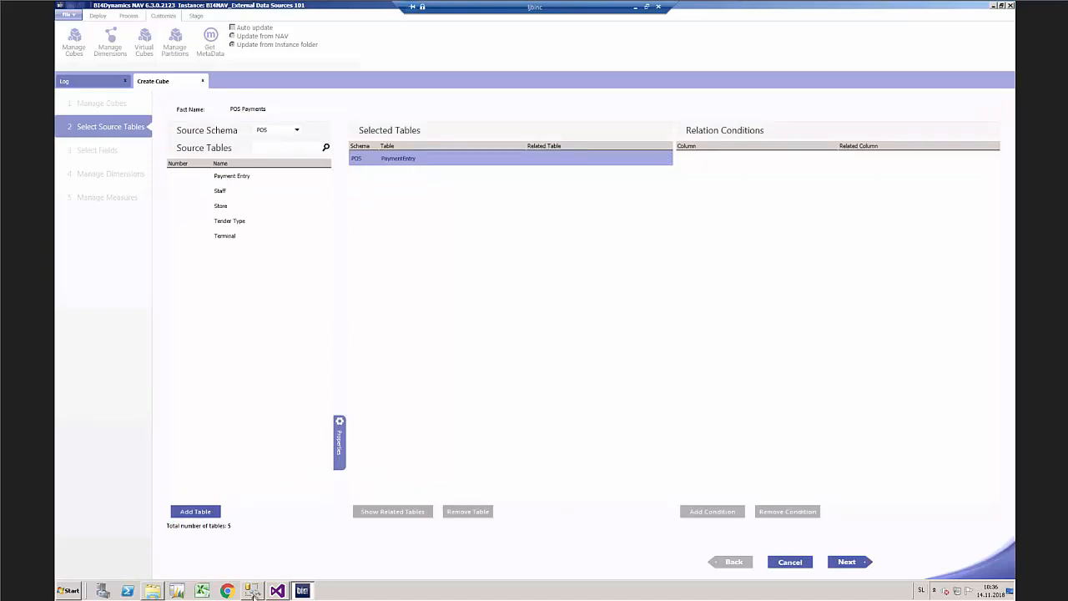
click(252, 590)
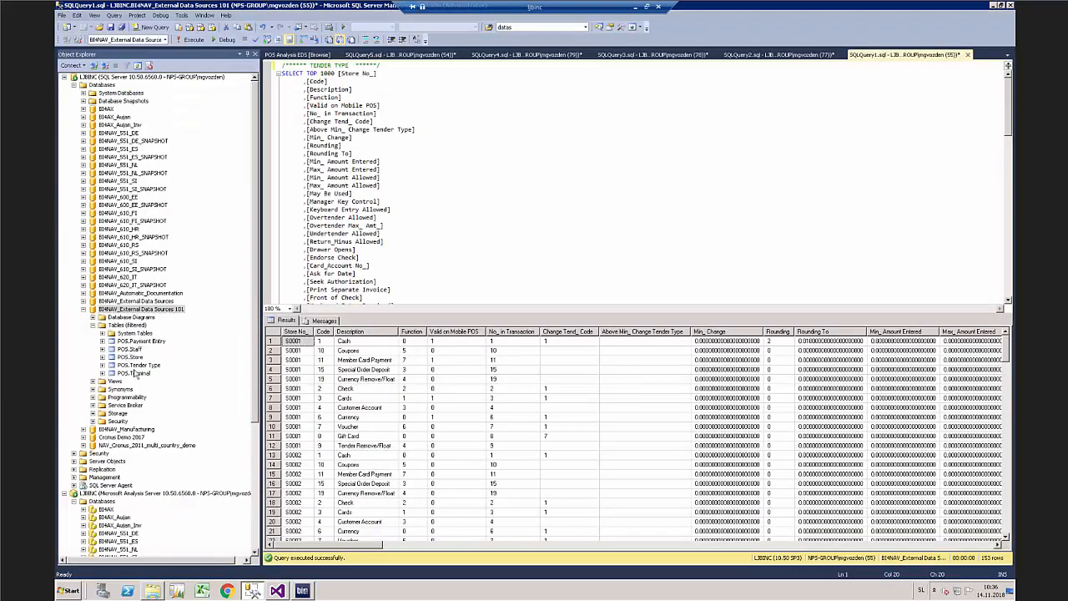
click(299, 591)
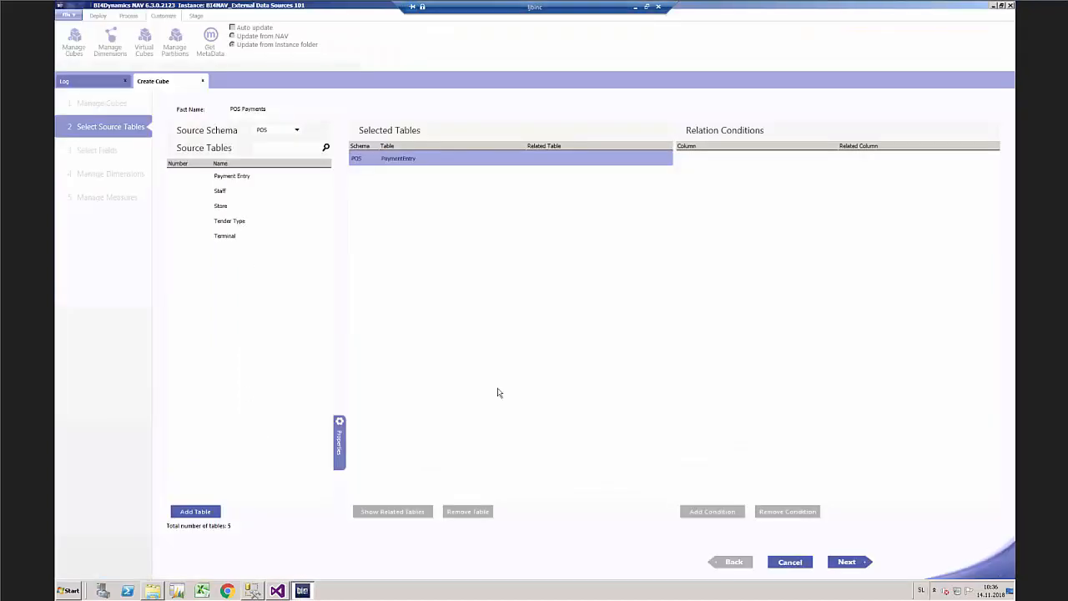
- Review the POS Payments fact's fields, showing only the selected ones, and continue through its dimensions and measures
click(859, 565)
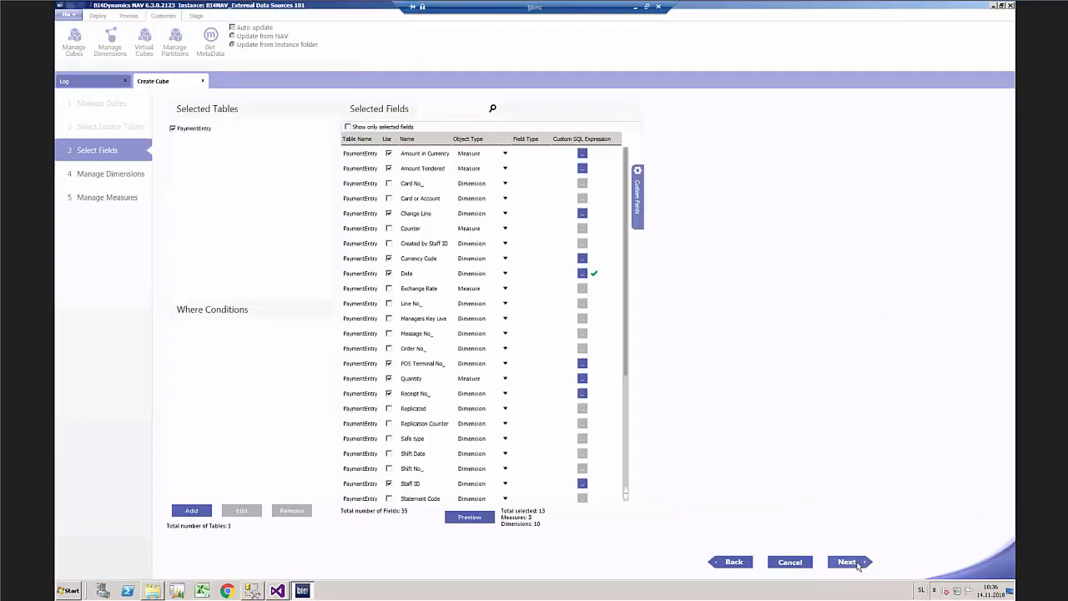
click(348, 127)
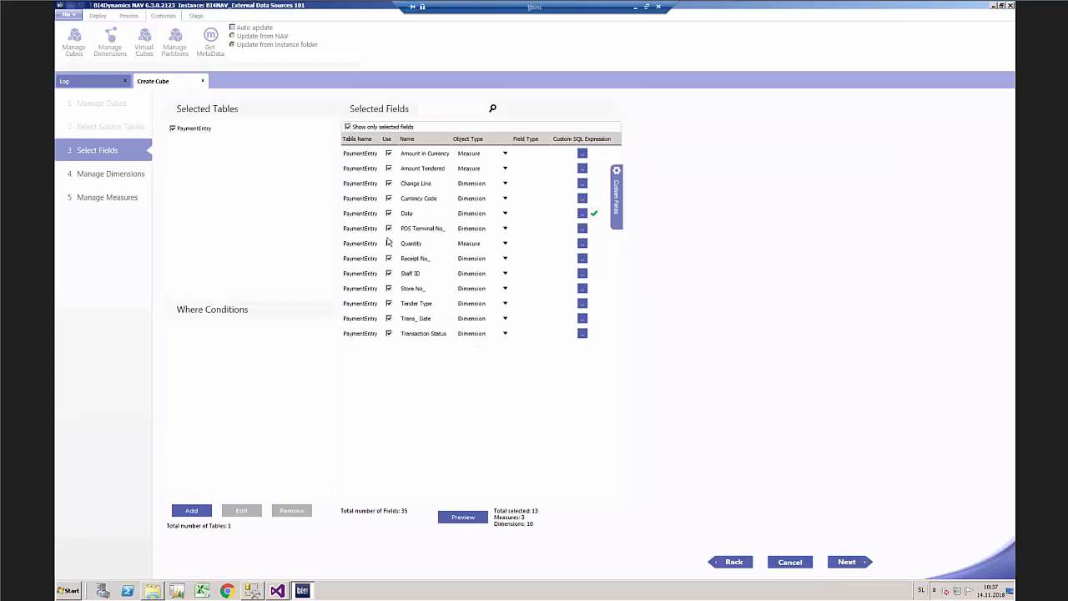
click(851, 564)
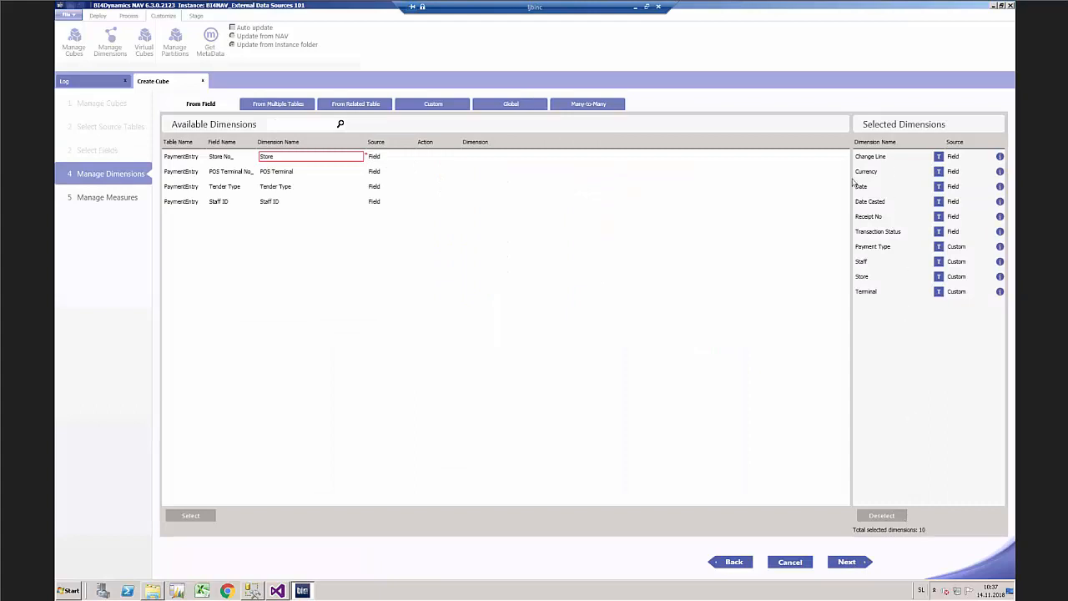
click(849, 563)
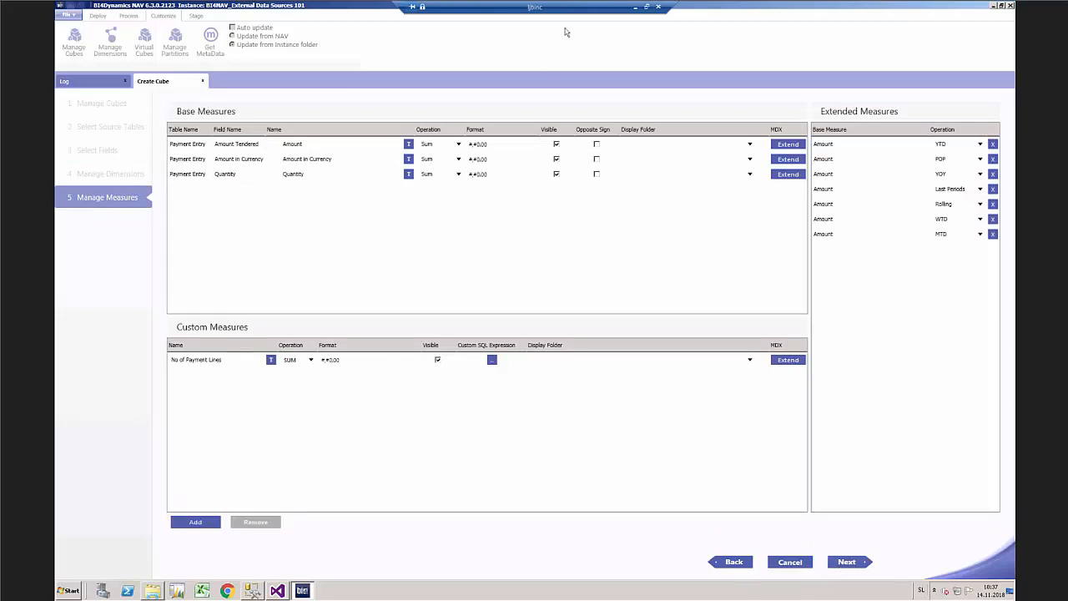
- Minimize the remote desktop, switch to the Retail Payments workbook in Excel and highlight the base and extended measures in the Measures pivot table
click(635, 8)
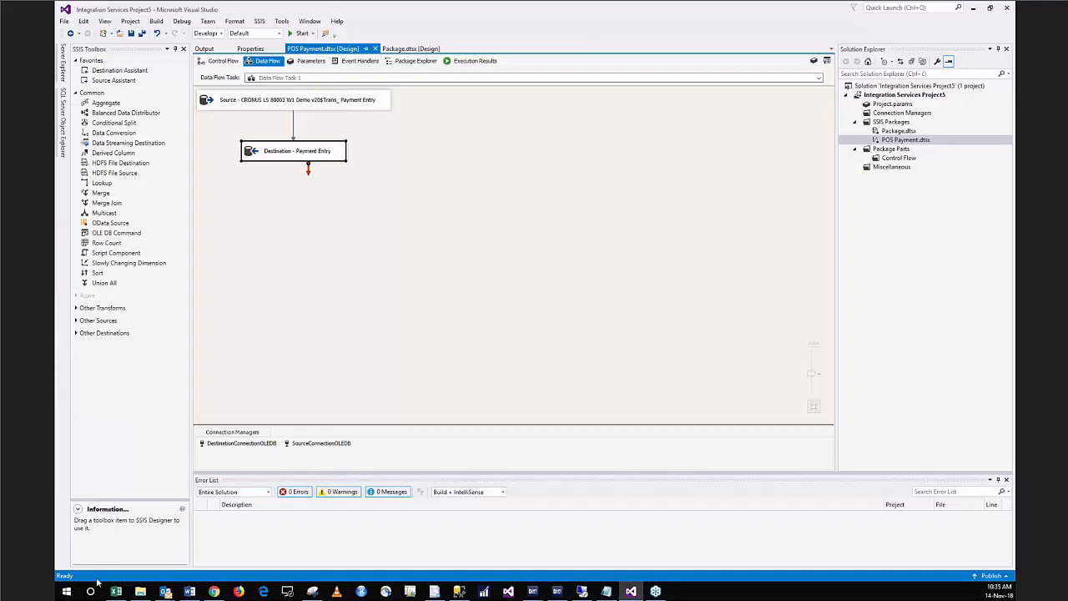
click(115, 593)
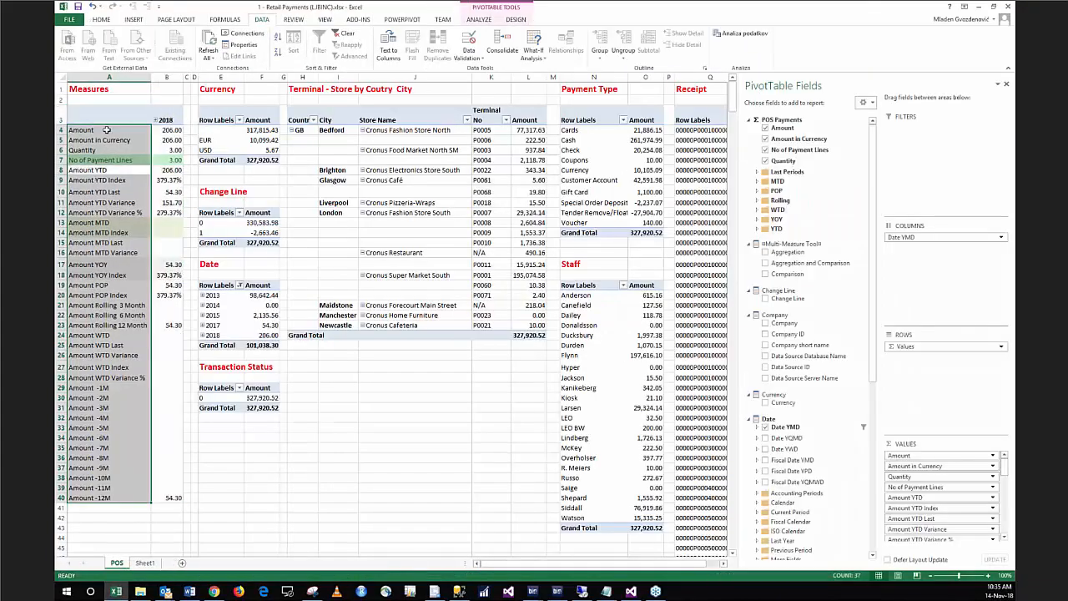
drag(83, 130, 93, 497)
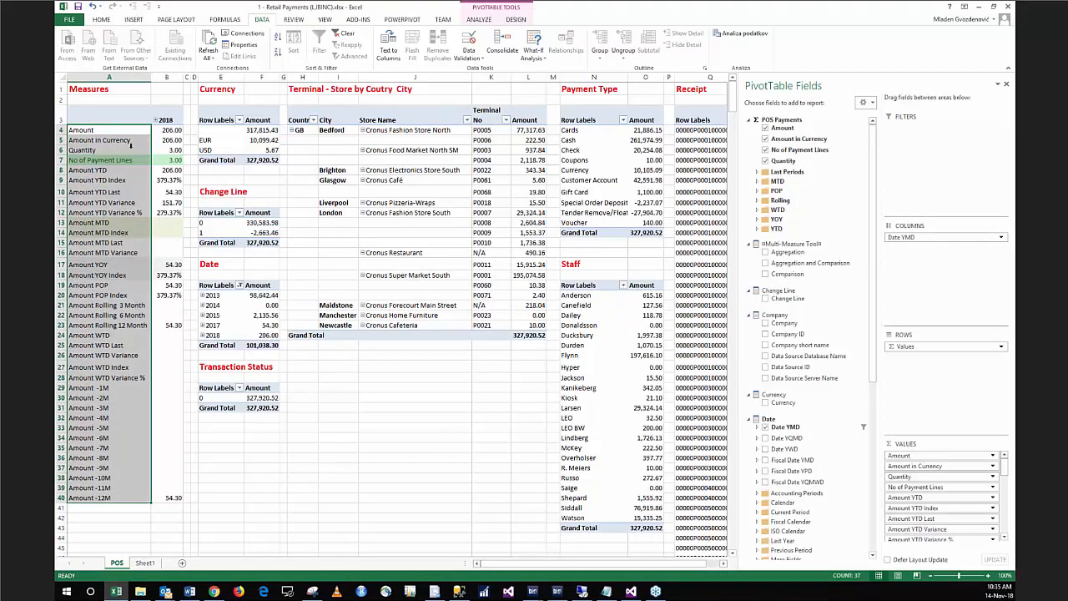
drag(117, 129, 156, 161)
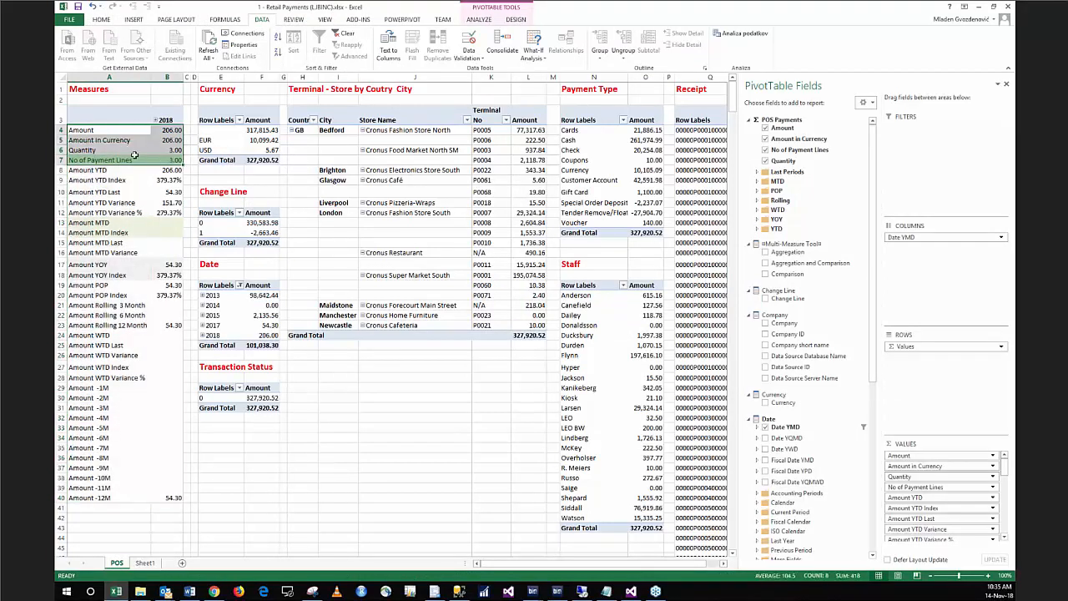
drag(133, 169, 143, 495)
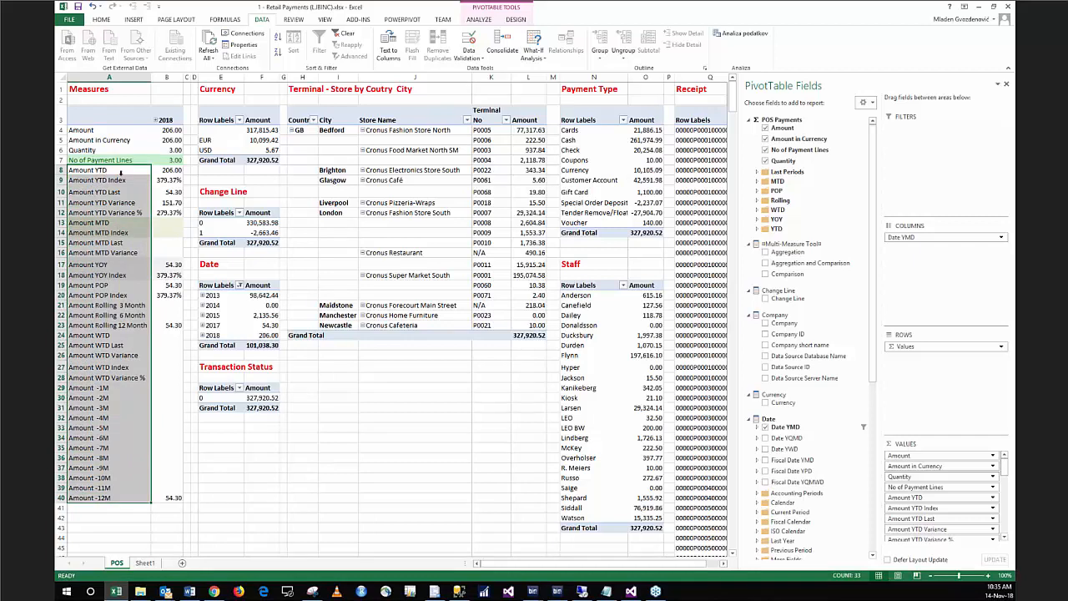
- Examine the Currency, Change Line, Terminal - Store, Payment Type, Staff and Receipt pivot tables on the POS sheet
click(261, 139)
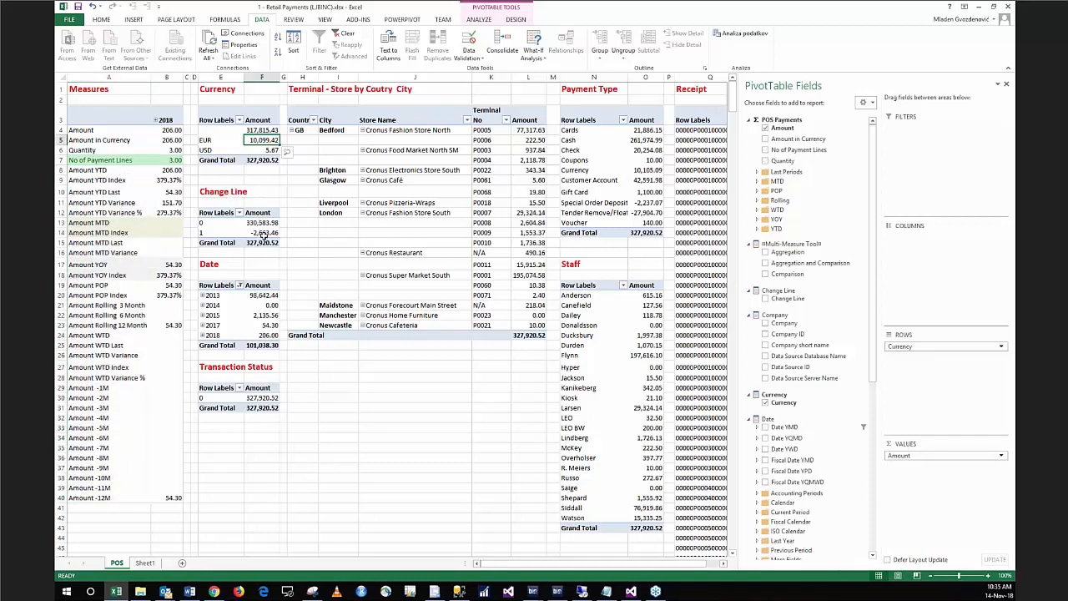
click(263, 232)
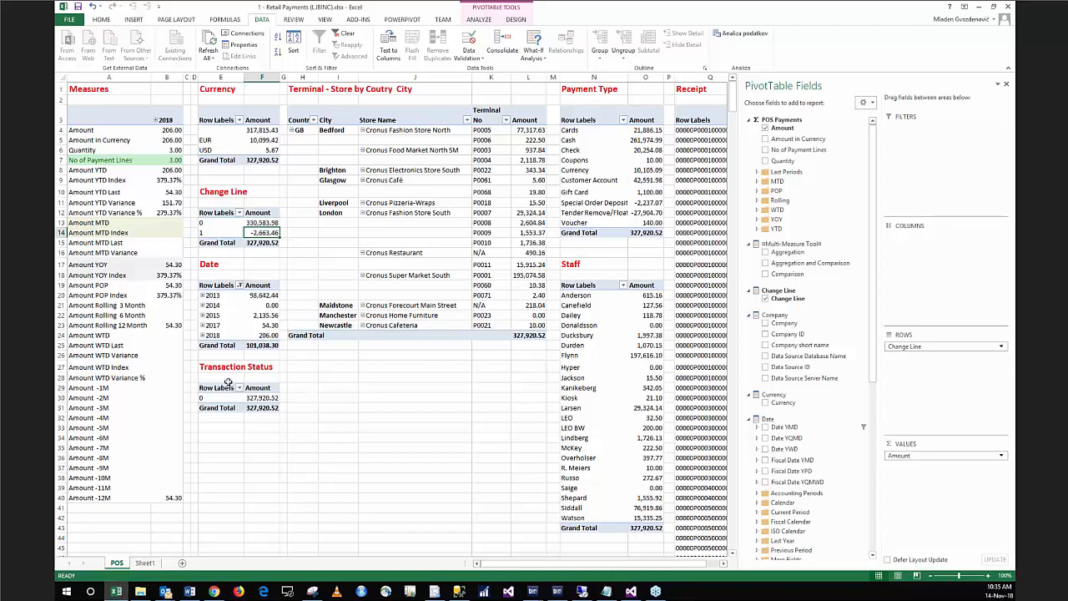
click(307, 131)
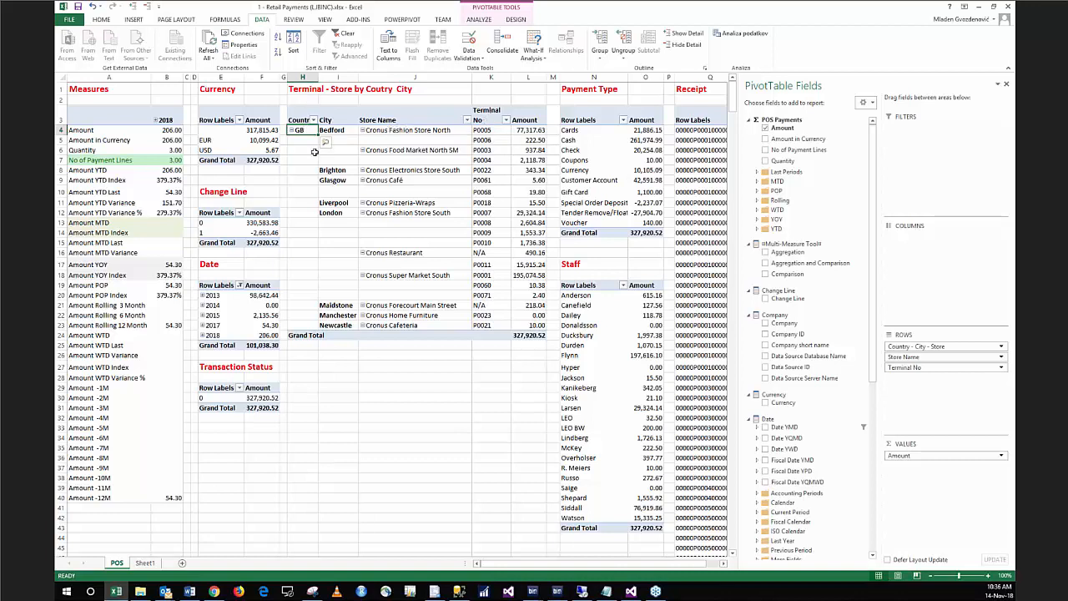
click(568, 156)
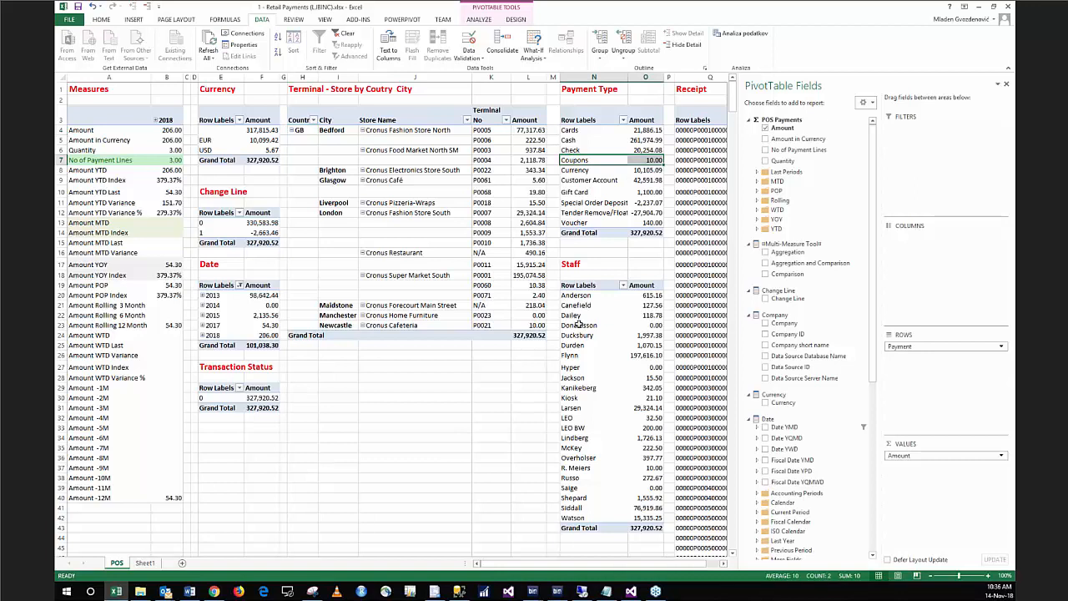
click(575, 325)
click(686, 234)
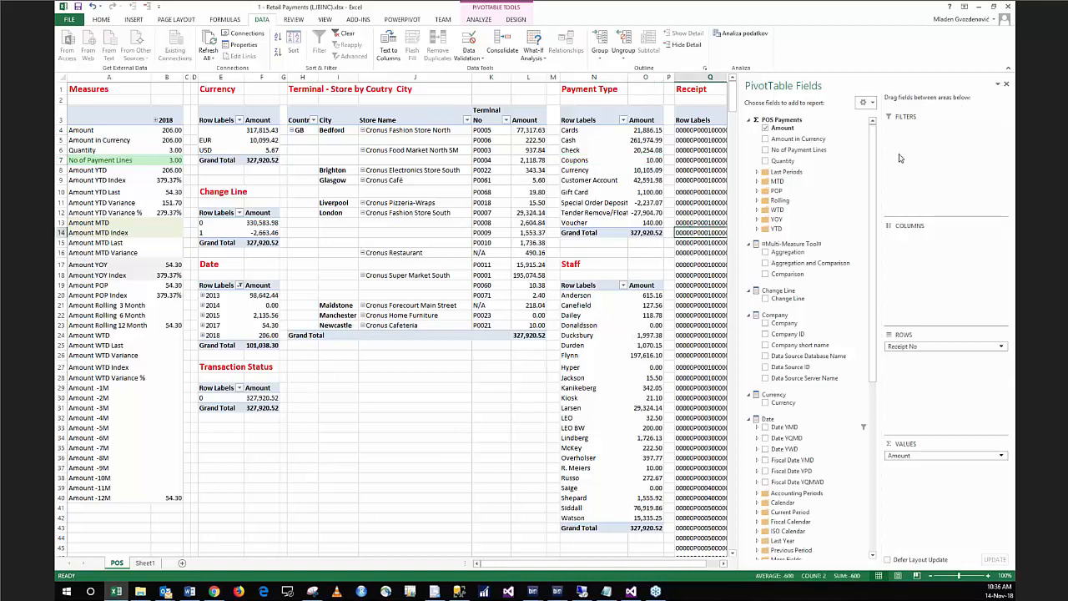
- Narrow the PivotTable Fields pane to uncover the Receipt pivot table's amounts, and collapse all field groups in the list
drag(910, 163, 958, 163)
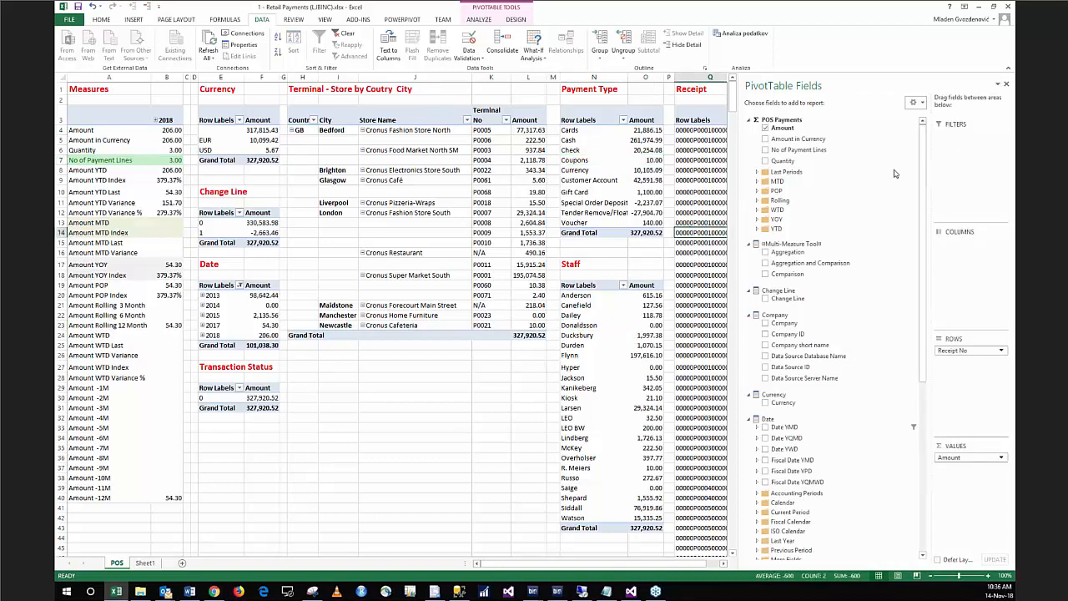
drag(738, 180, 824, 178)
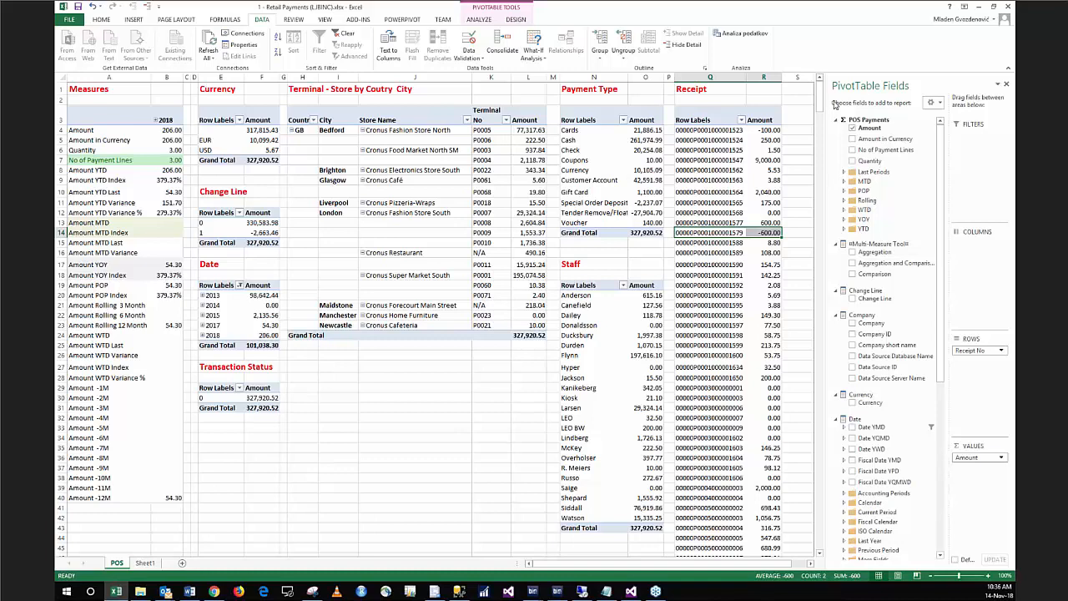
click(934, 102)
click(919, 240)
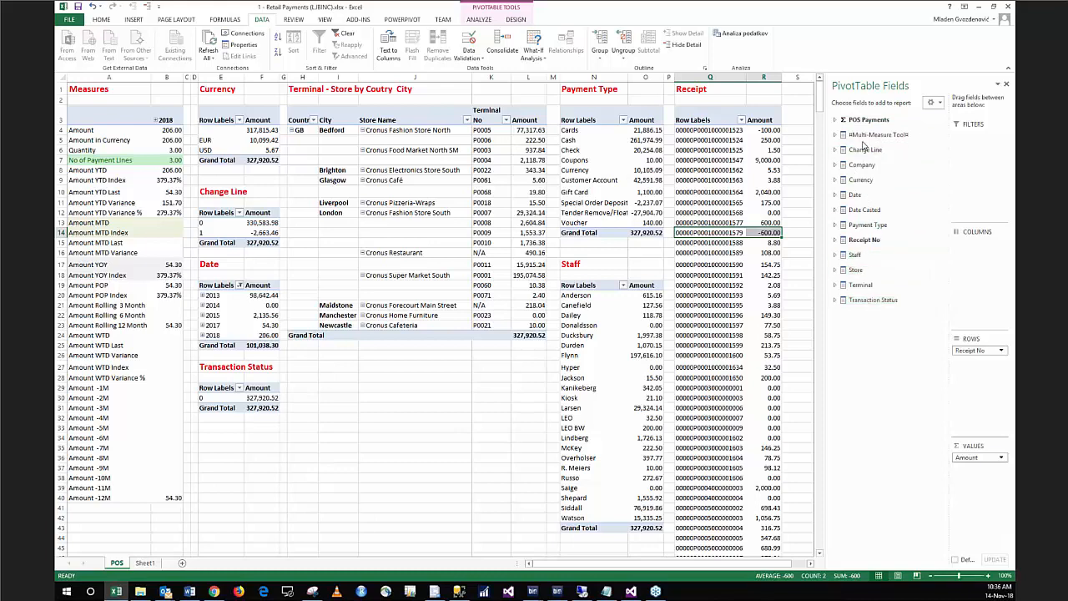
- Examine the Staff attributes and the Country - City - Store and Store Type - Store hierarchies, collapsing both dimensions again
click(854, 254)
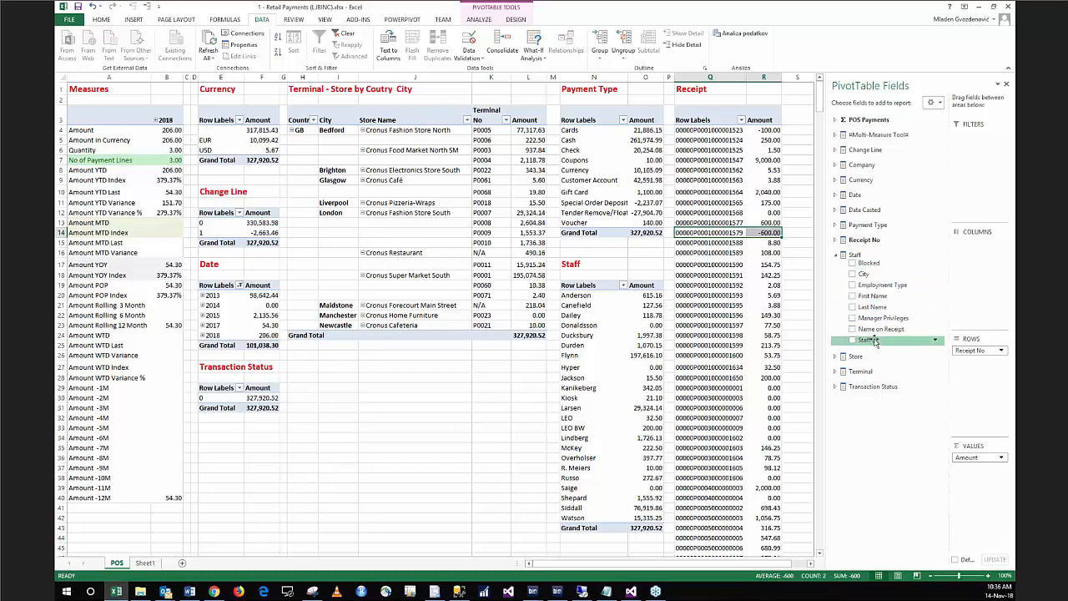
click(837, 255)
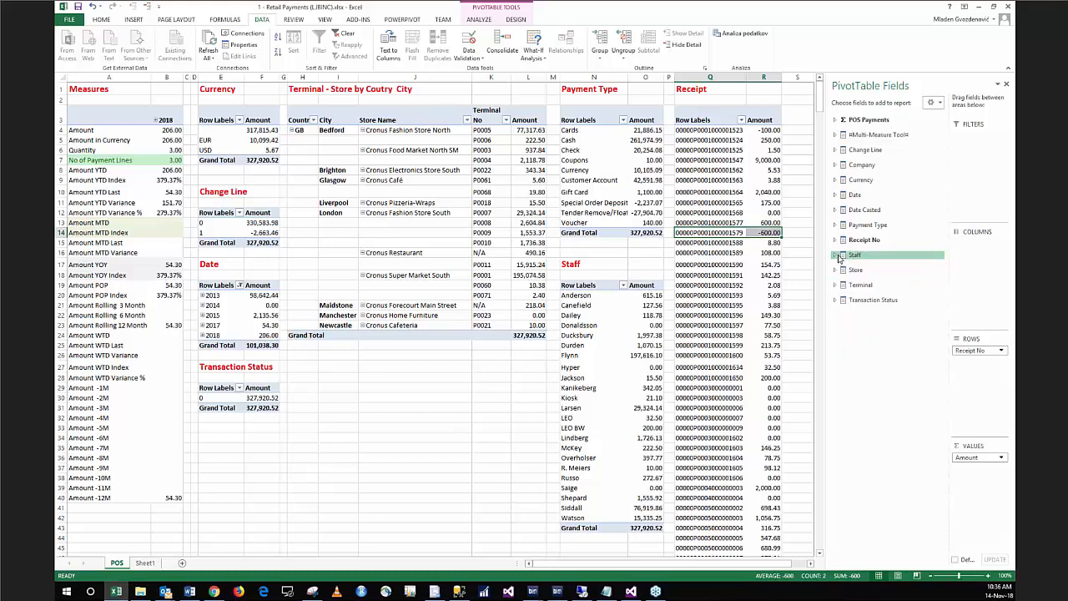
click(836, 271)
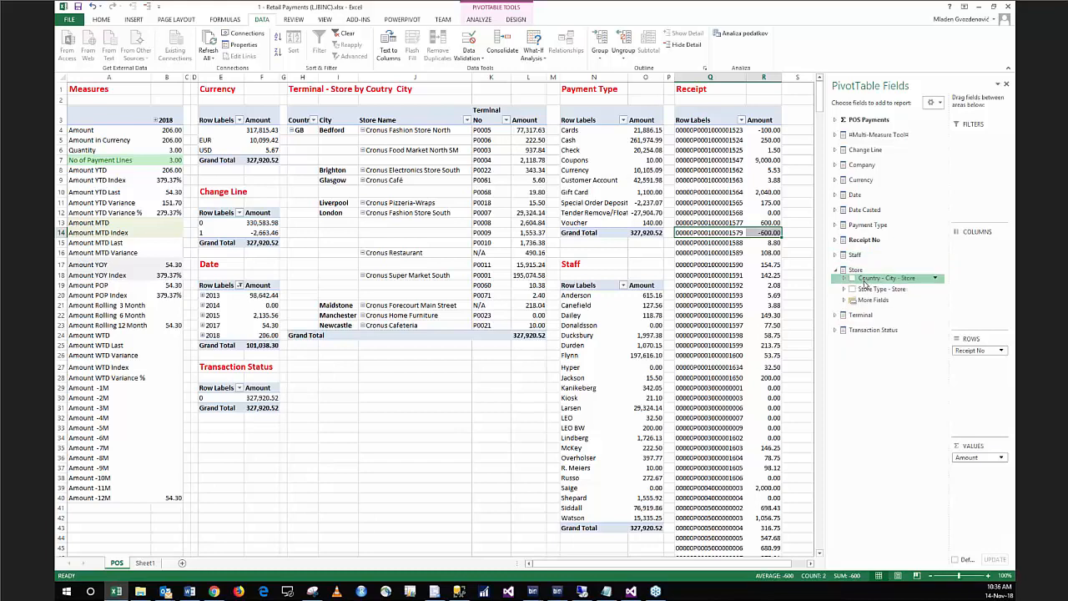
click(844, 279)
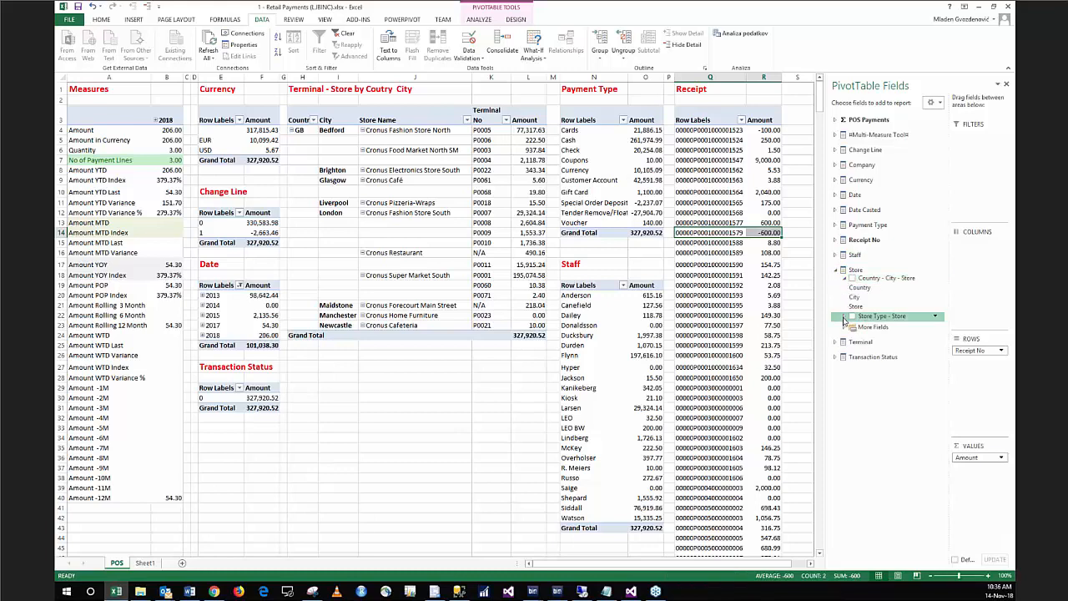
click(844, 317)
click(844, 317)
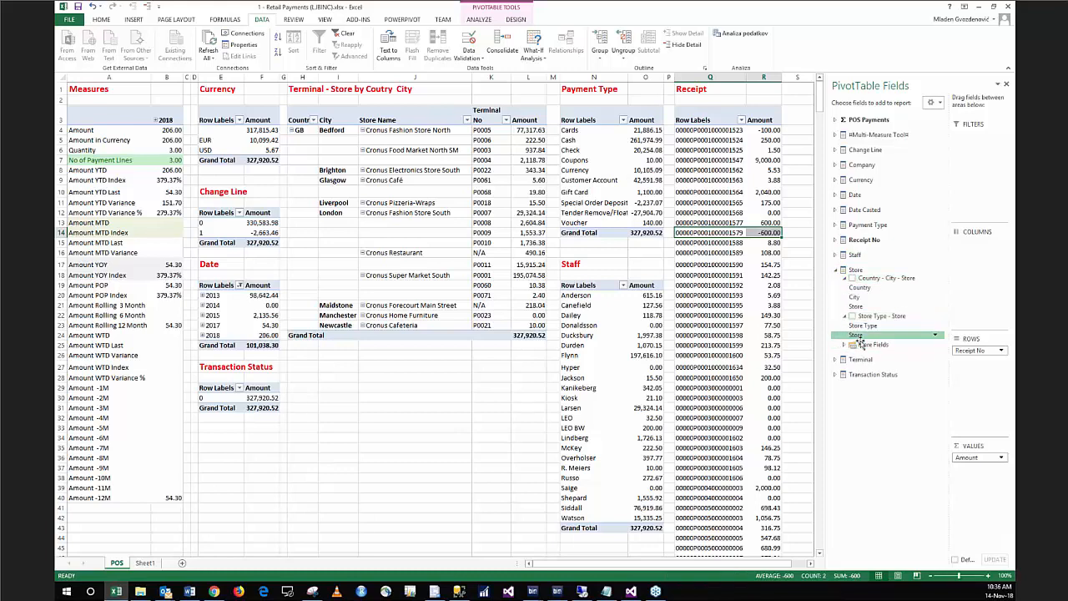
click(839, 271)
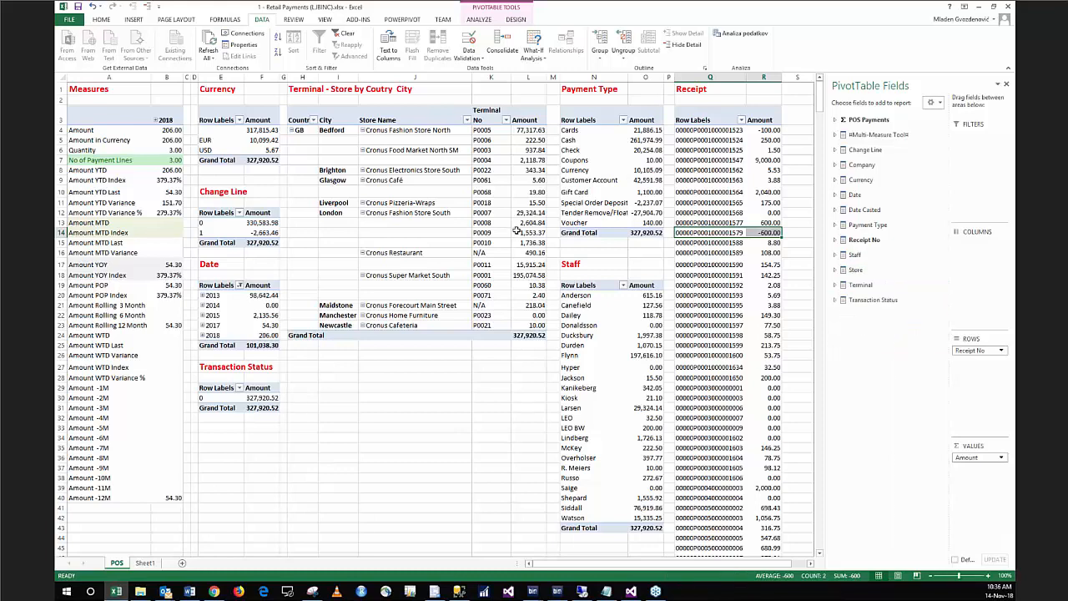